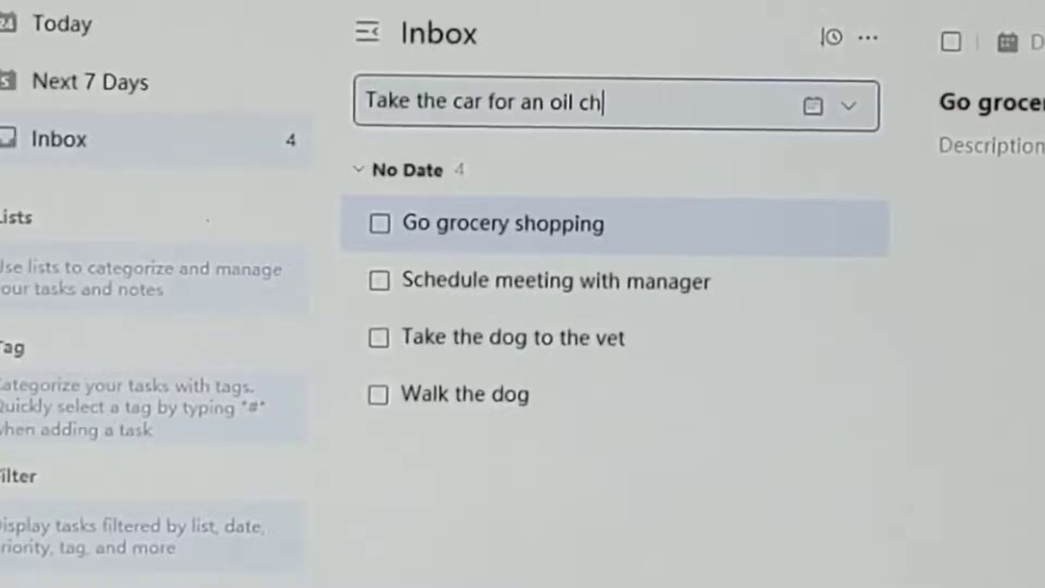
Step: Add the tasks "Take the car for an oil change" and "Finalize analysis for Project Titan" to the Inbox
text(ange)
key(Return)
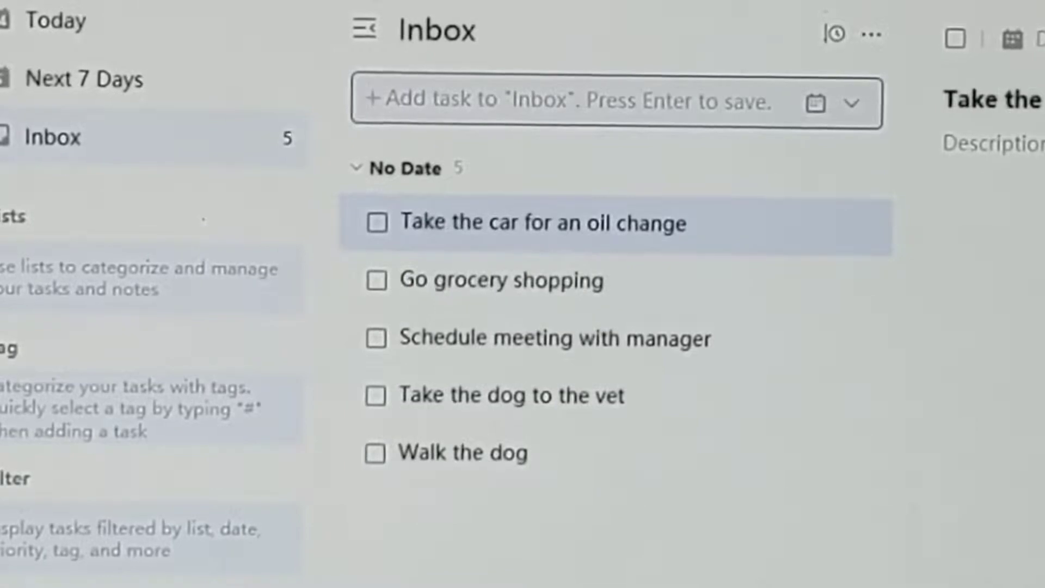
text(F)
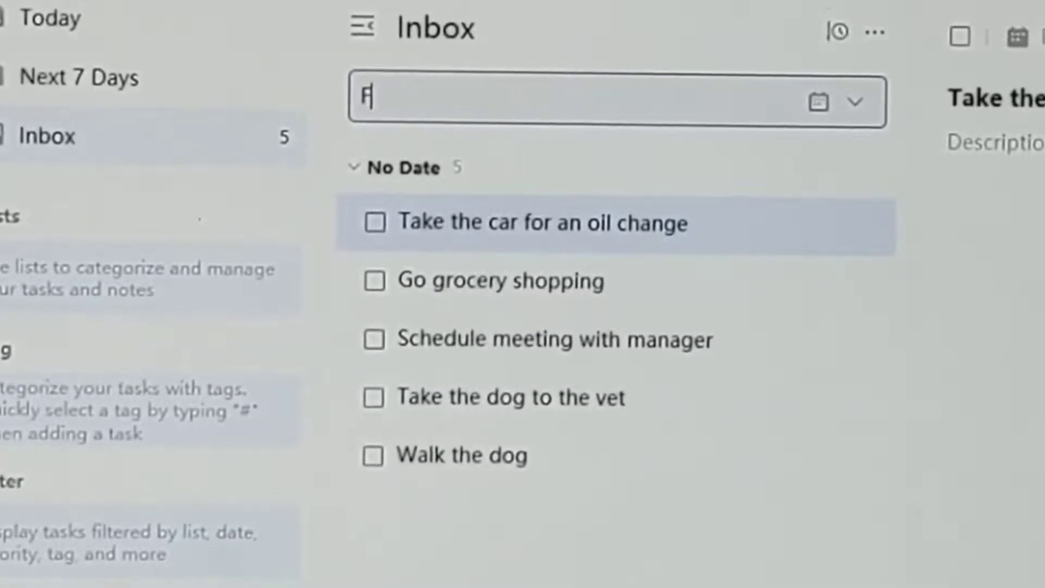
text(inalize an)
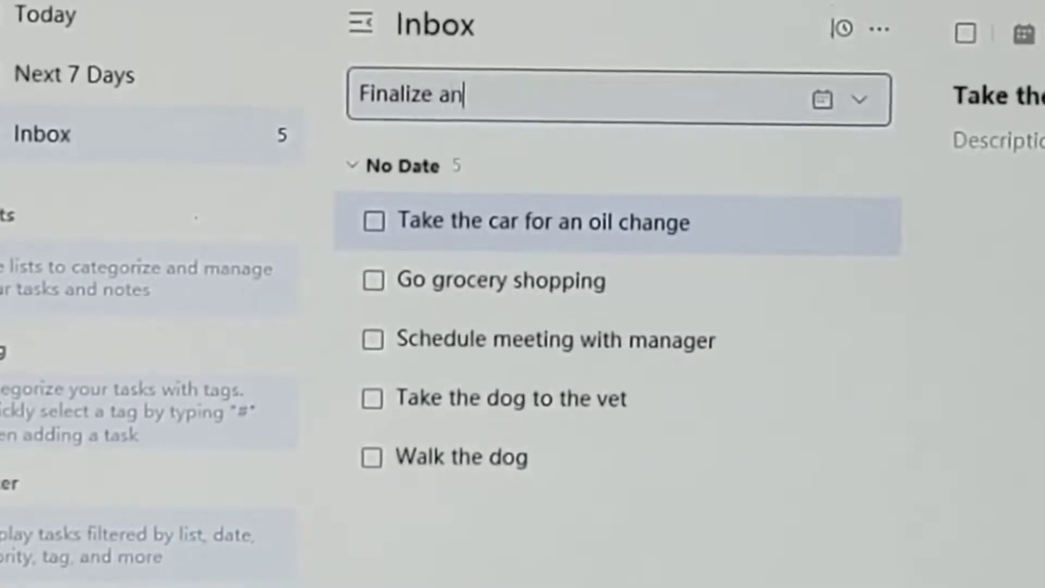
text(alysis for P)
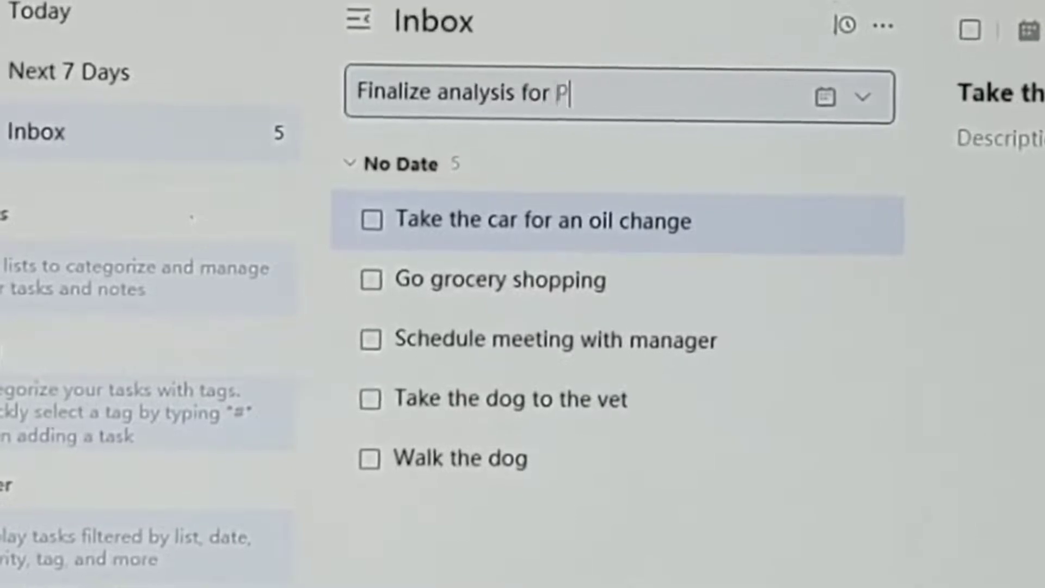
text(roject Titan)
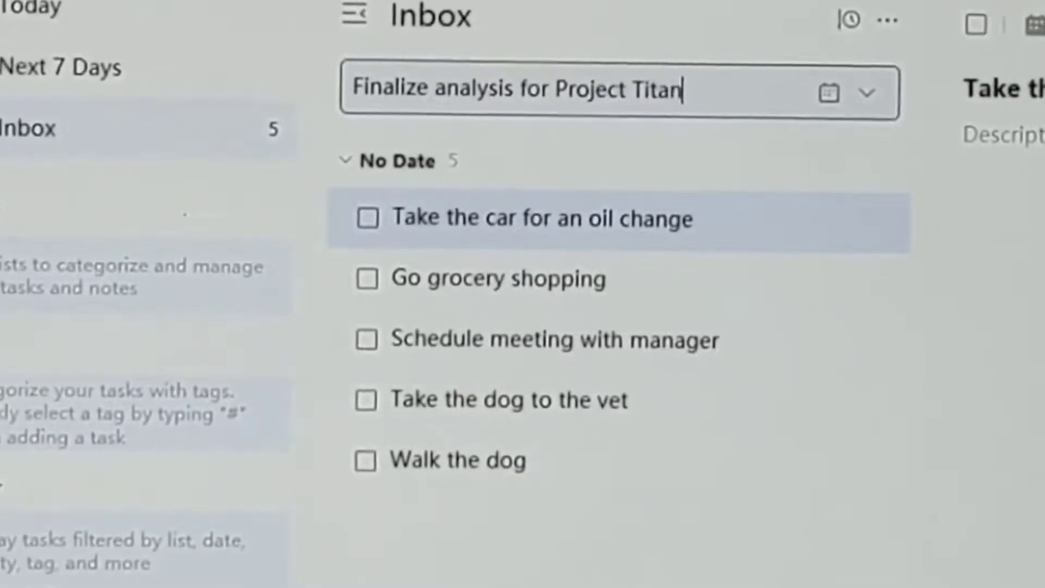
key(Return)
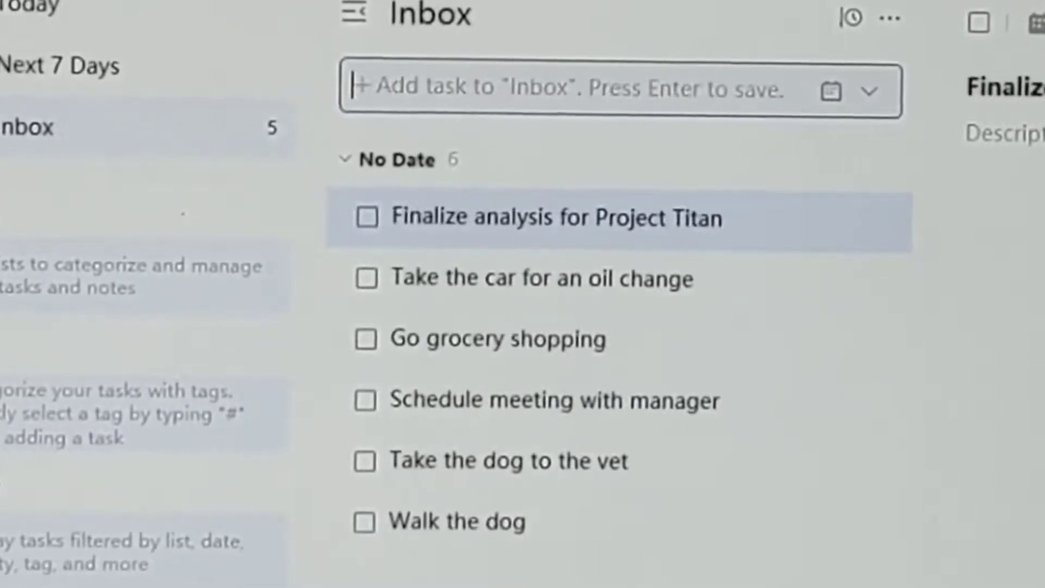
Step: Add an Inbox task worded "Send analysis of Project Titan to" followed by the recipient's first name
text(Send )
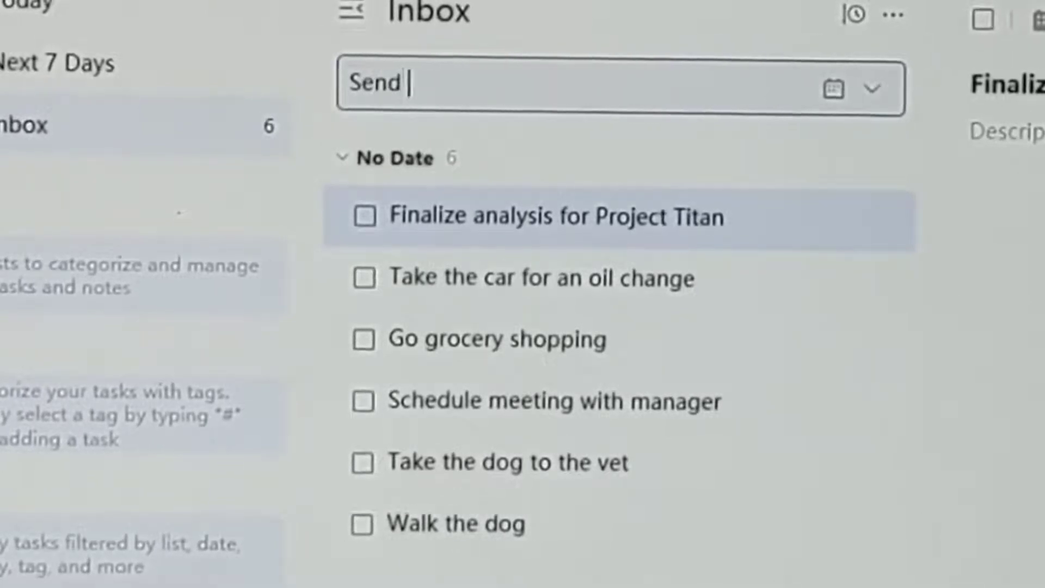
text(analysis)
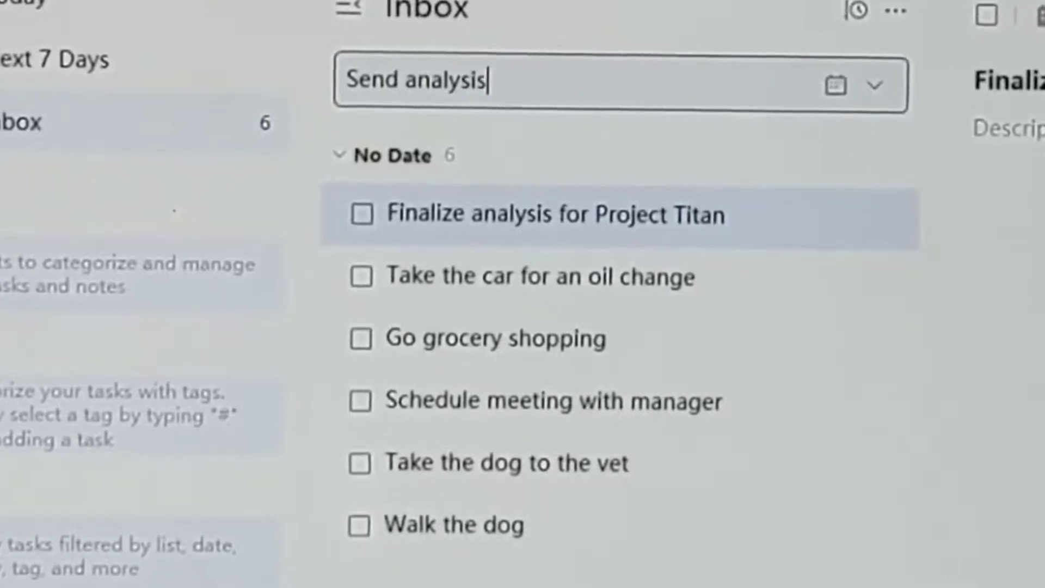
text( of Project Tita)
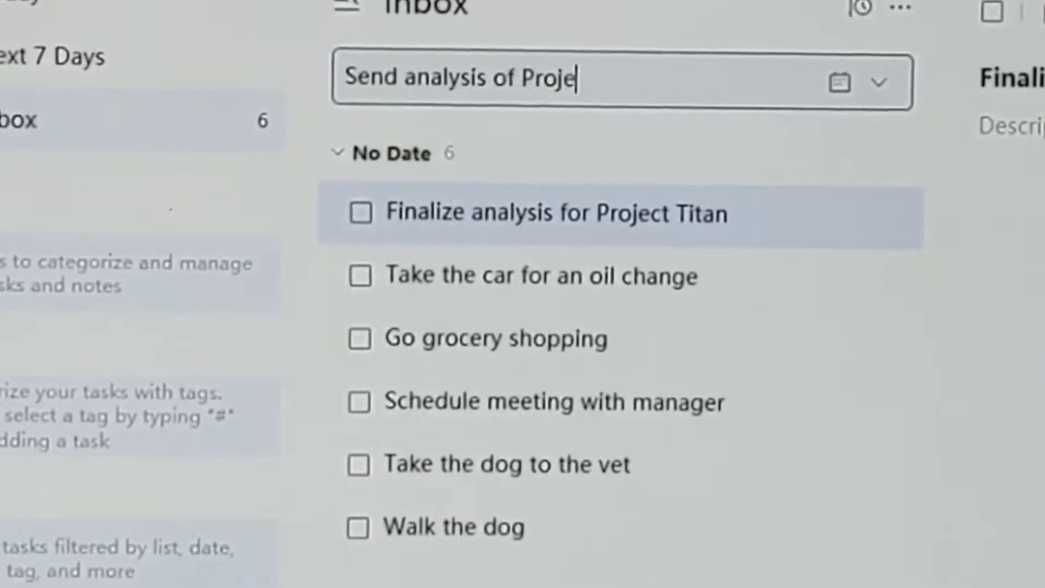
text(n to Steve)
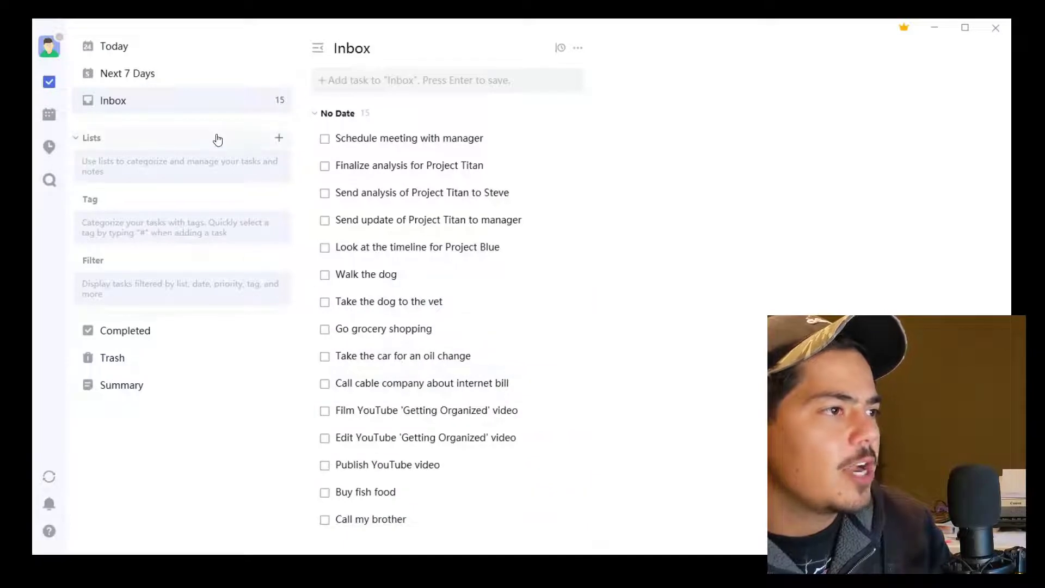
Step: Create a task list named Personal with no color and no folder
click(279, 139)
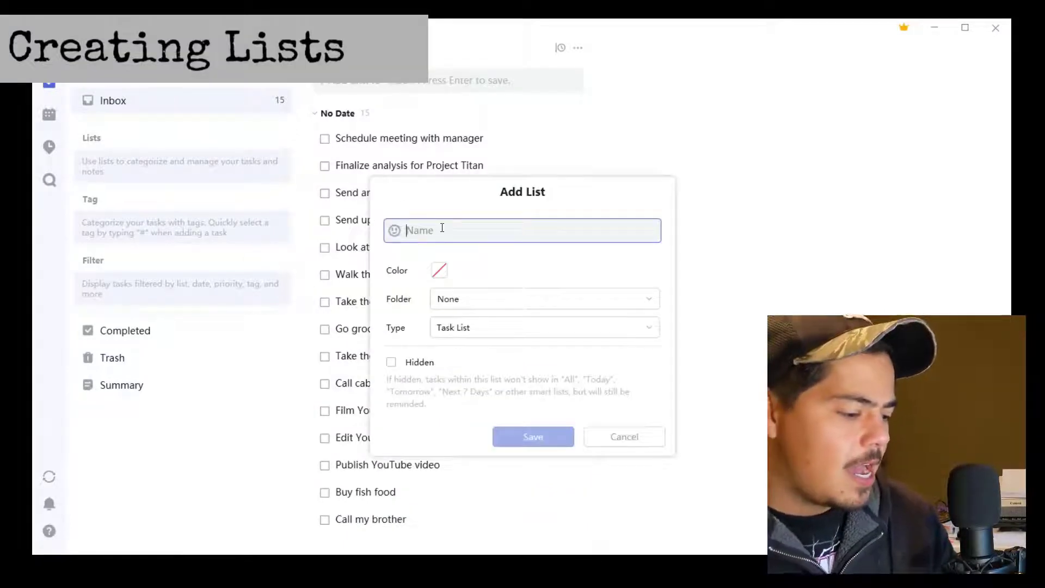
text(Personal)
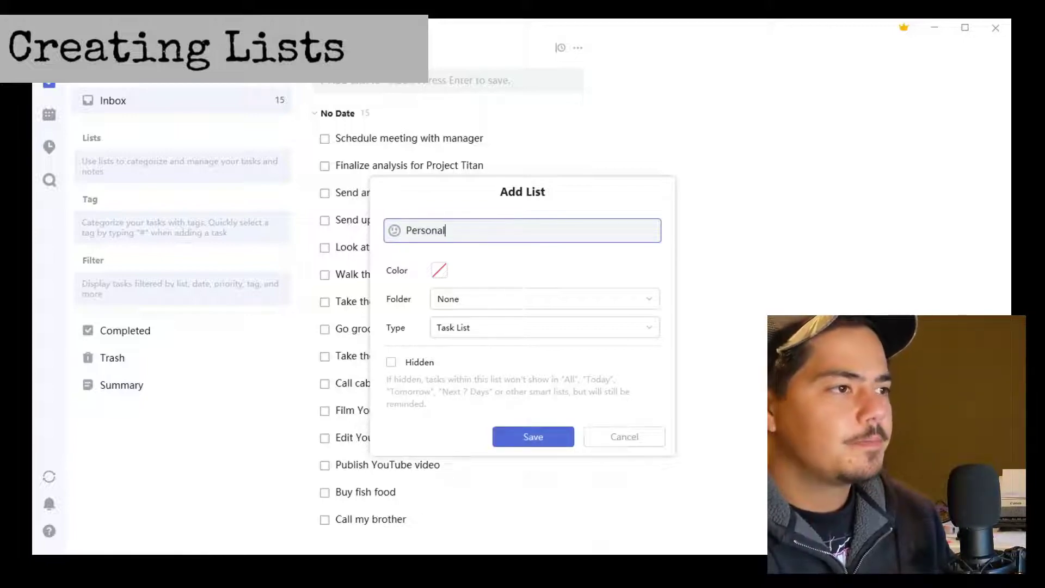
key(Return)
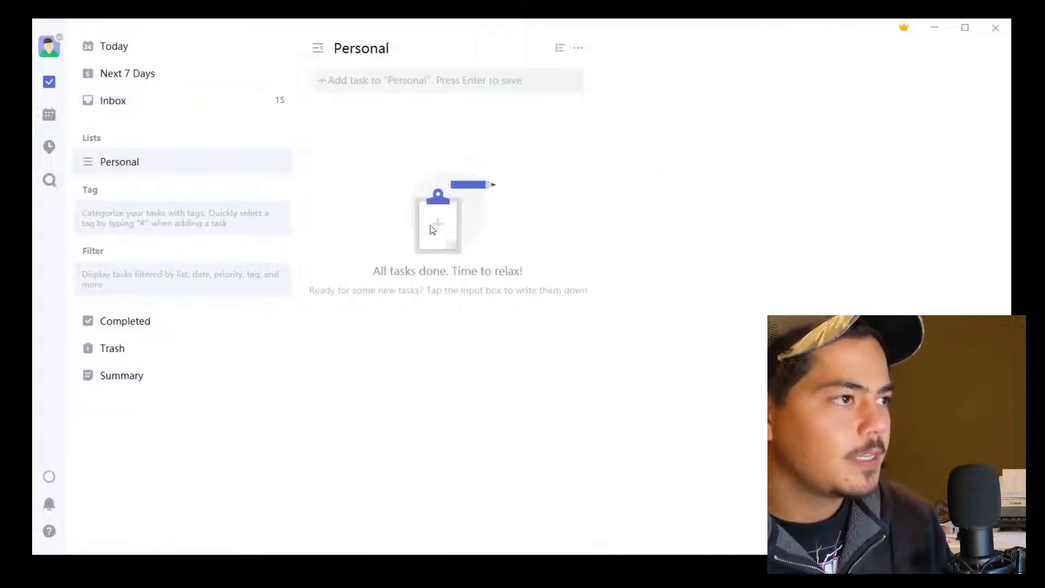
Step: Move the tasks Walk the dog, Take the dog to the vet, Go grocery shopping and Take the car for an oil change from Inbox to Personal
click(194, 108)
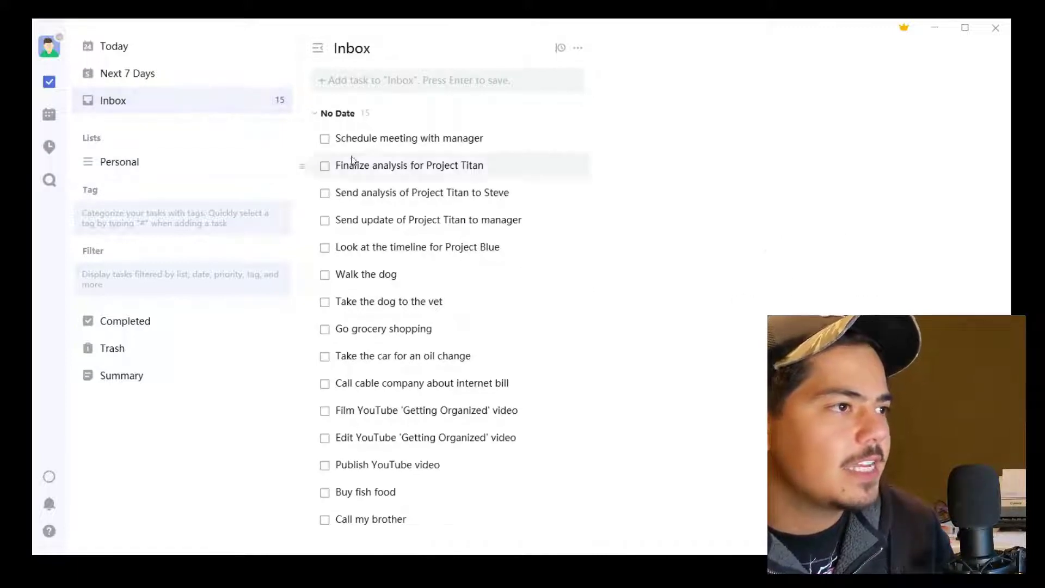
click(379, 168)
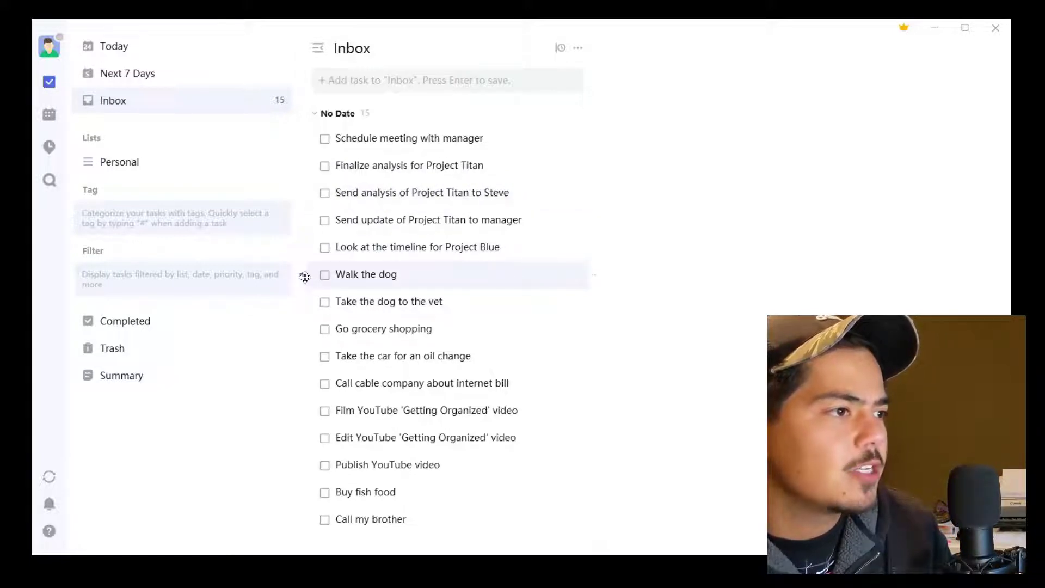
drag(305, 278, 151, 170)
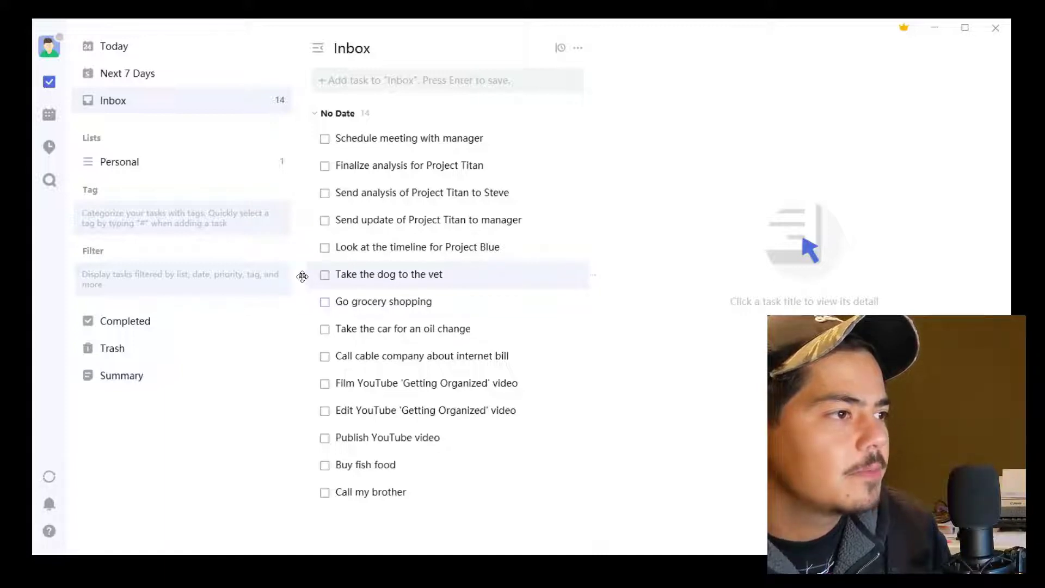
drag(303, 276, 146, 171)
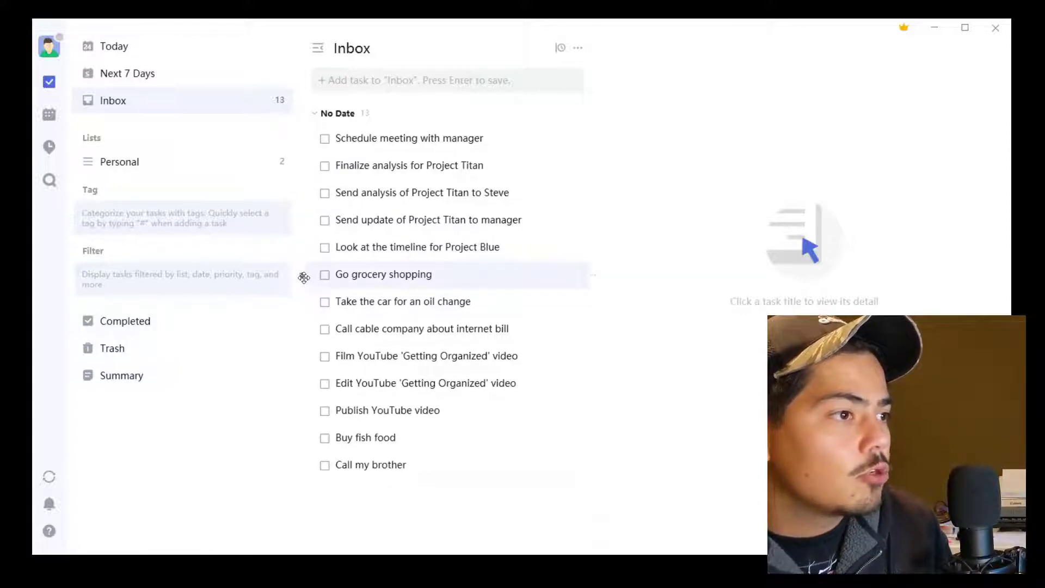
drag(302, 276, 219, 233)
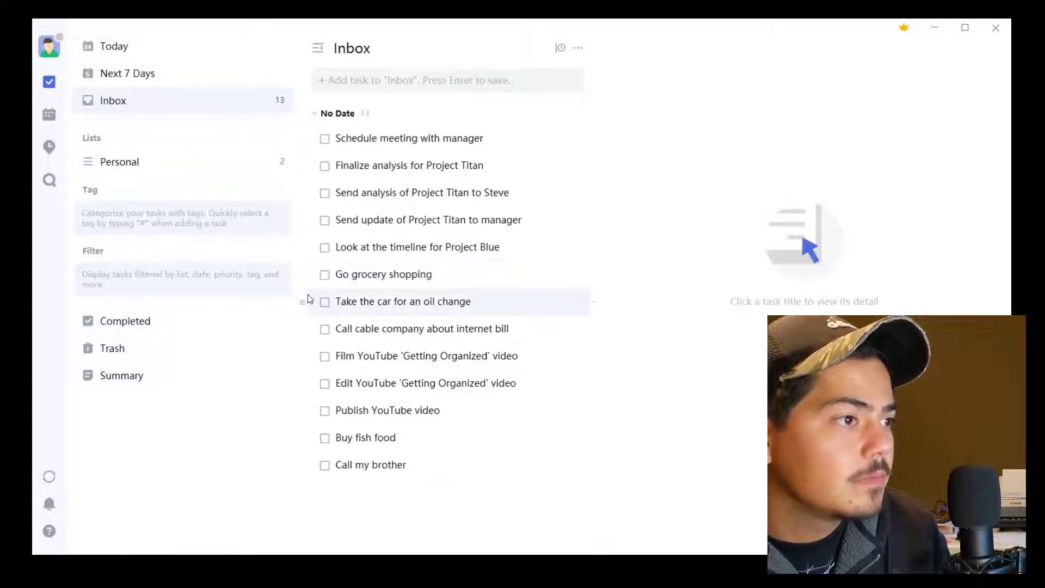
drag(302, 276, 161, 174)
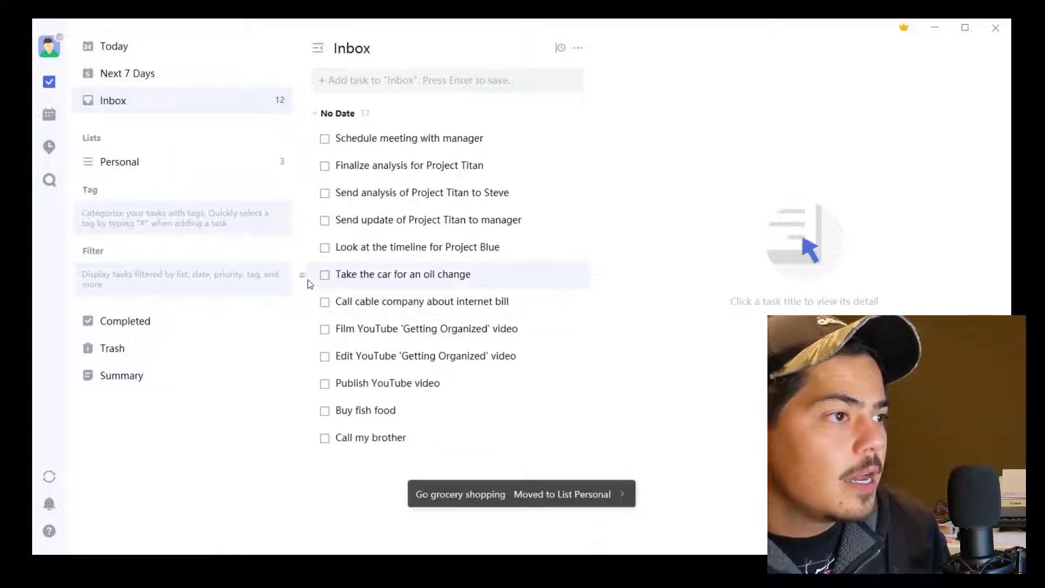
drag(305, 278, 168, 171)
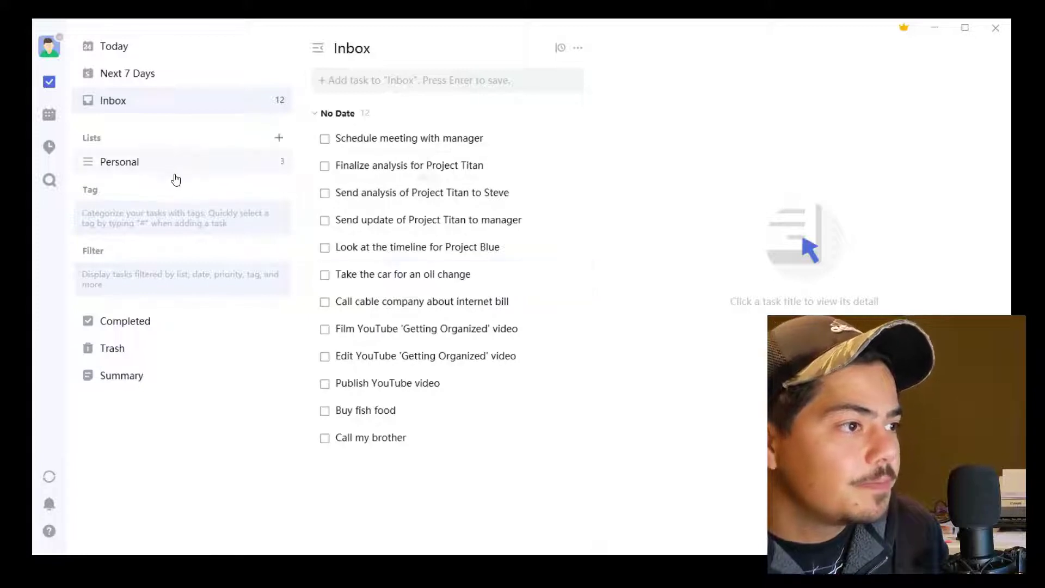
drag(305, 274, 187, 171)
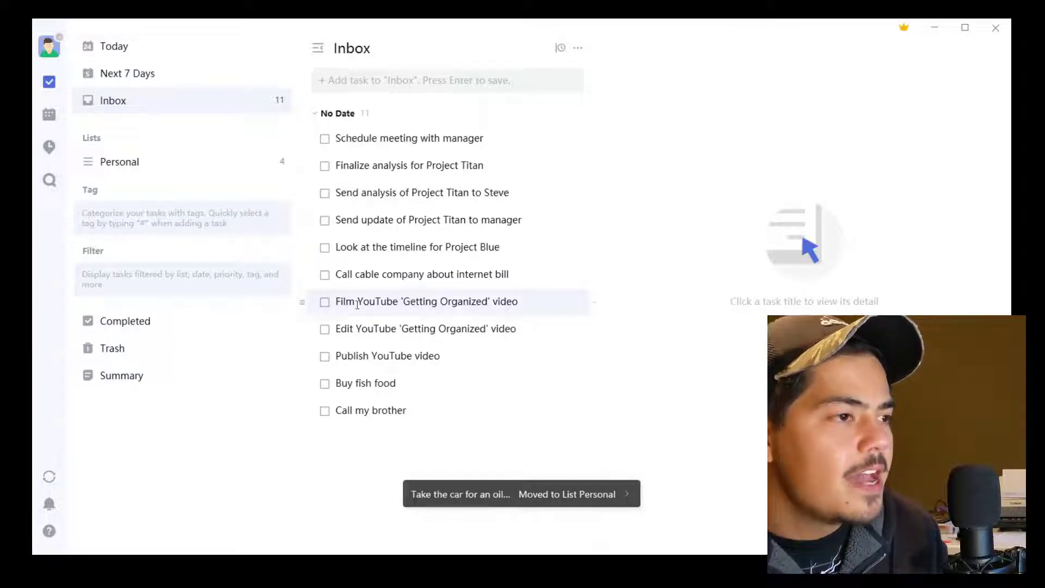
Step: Reassign the Buy fish food task from the Inbox to the Personal list through its task details
click(383, 387)
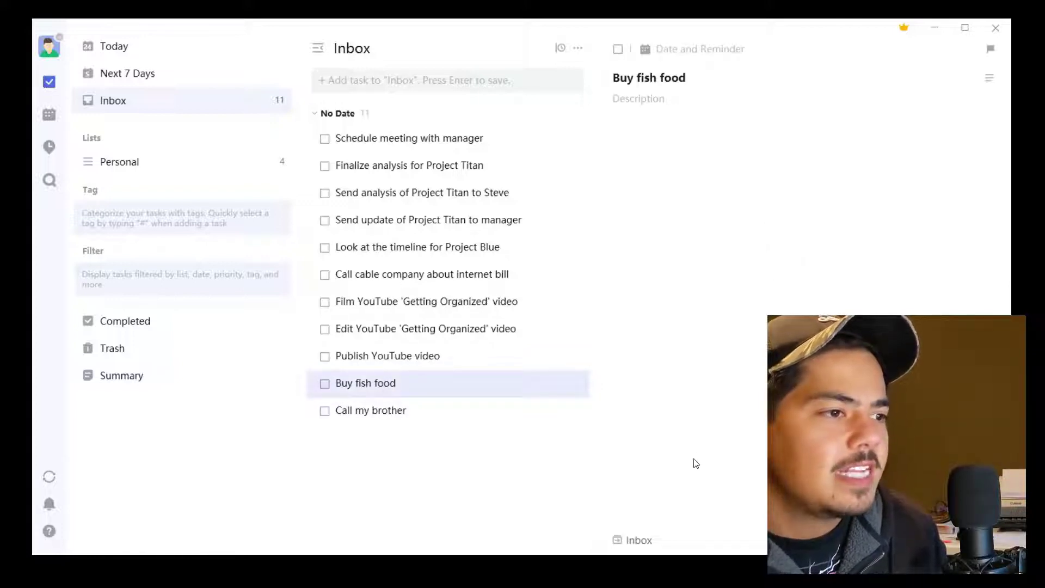
click(638, 541)
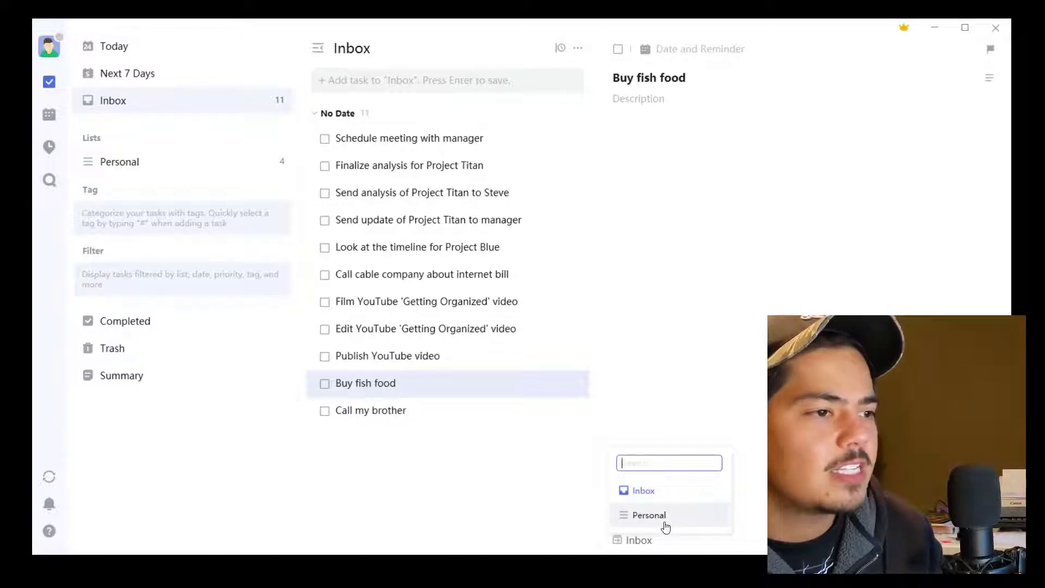
click(649, 515)
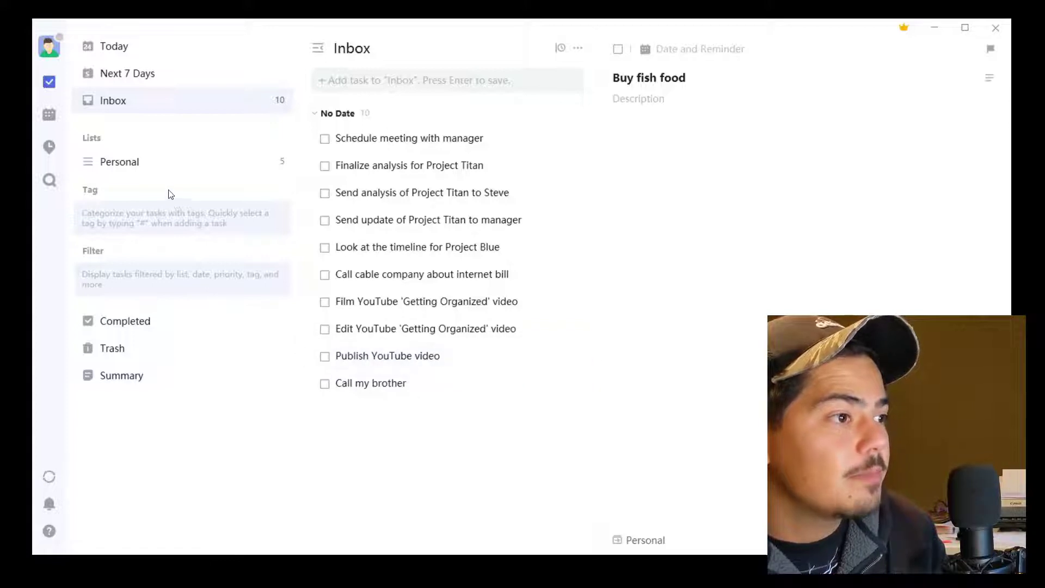
Step: Move the Publish, Edit and Film YouTube video tasks, Call my brother and Call cable company about internet bill from the Inbox to the Personal list
drag(303, 356, 166, 168)
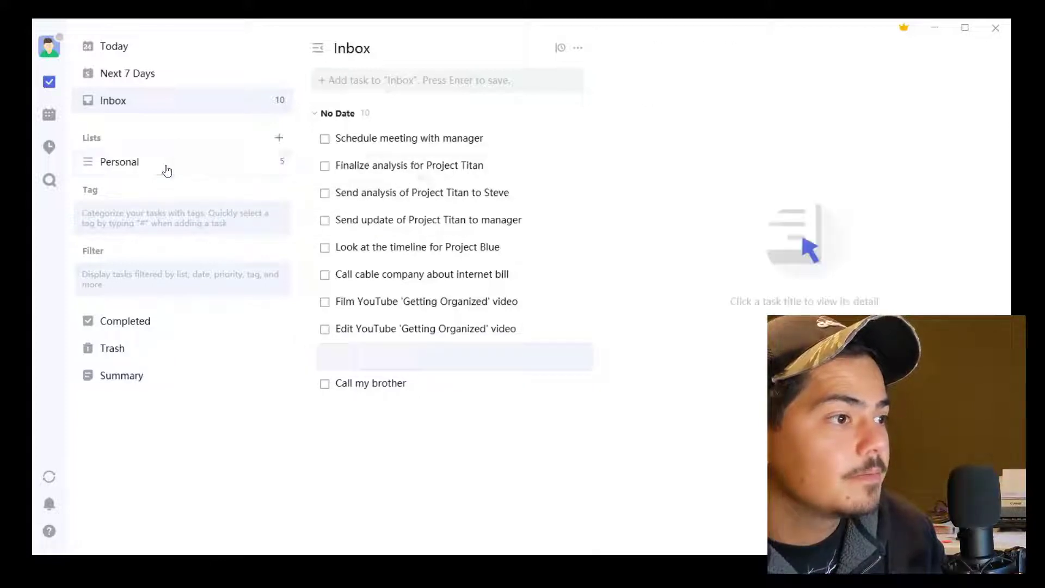
drag(302, 354, 161, 175)
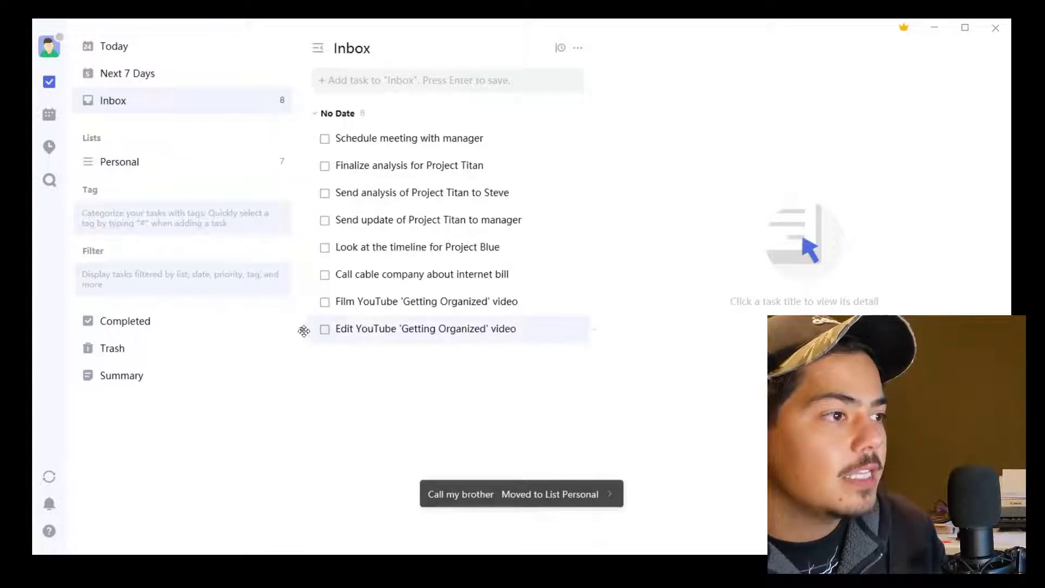
drag(304, 331, 186, 168)
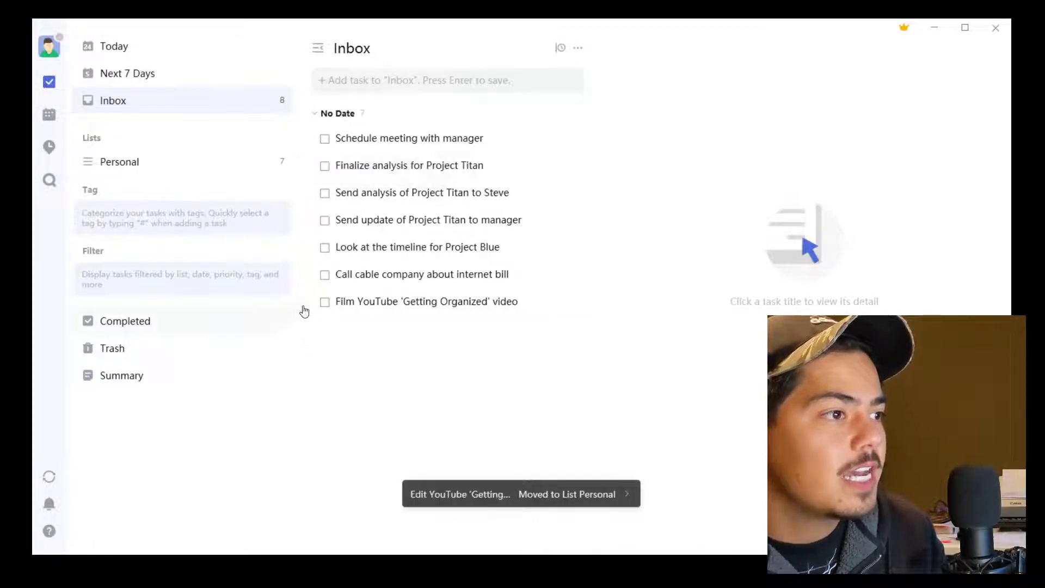
drag(305, 302, 196, 168)
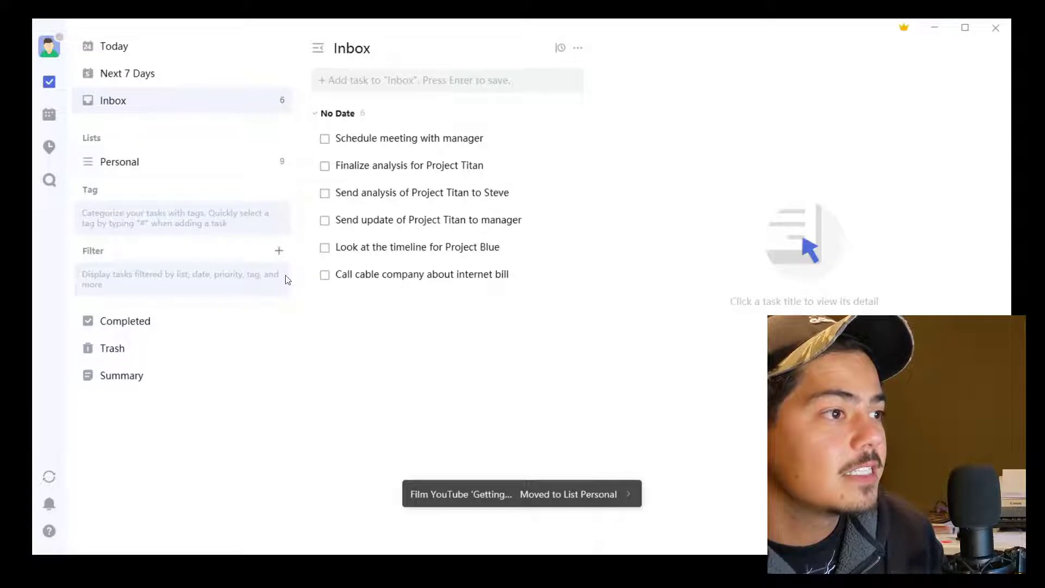
drag(303, 276, 154, 173)
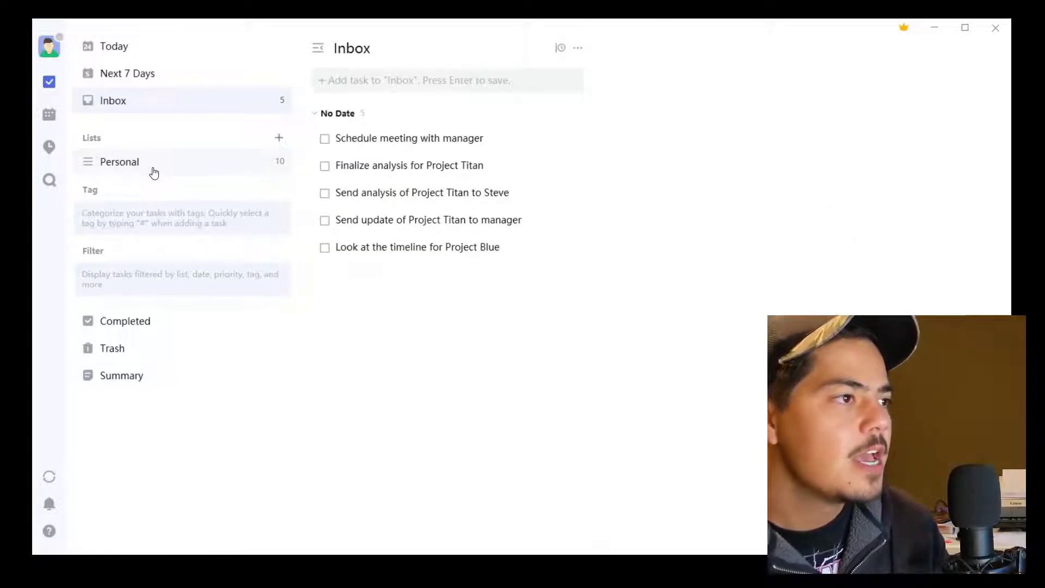
Step: Create a task list named Work with no color and no folder
click(281, 142)
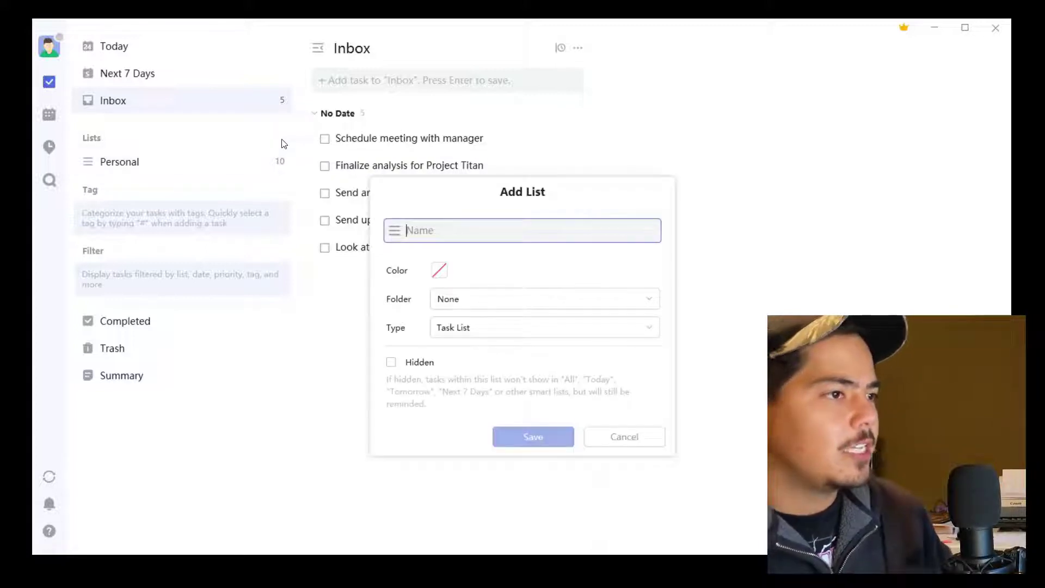
text(Work)
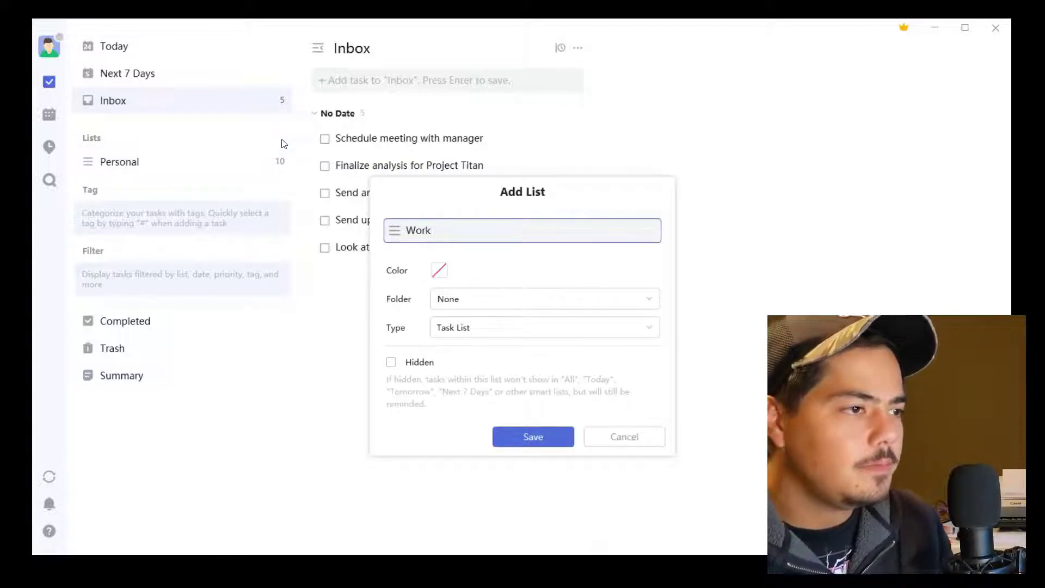
click(553, 442)
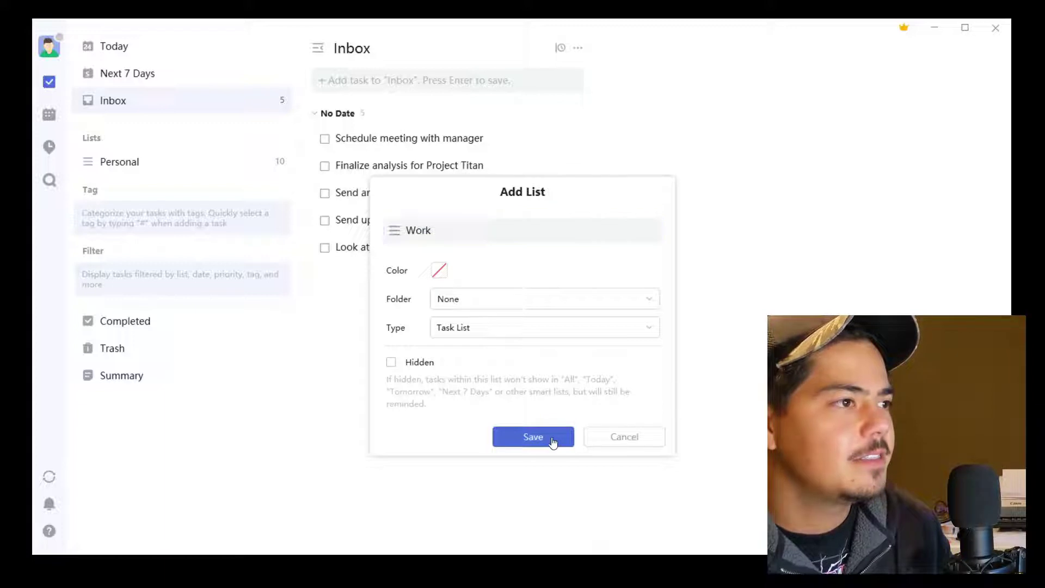
Step: Move all five remaining Inbox tasks, from Schedule meeting with manager through Look at the timeline for Project Blue, to the Work list
click(189, 108)
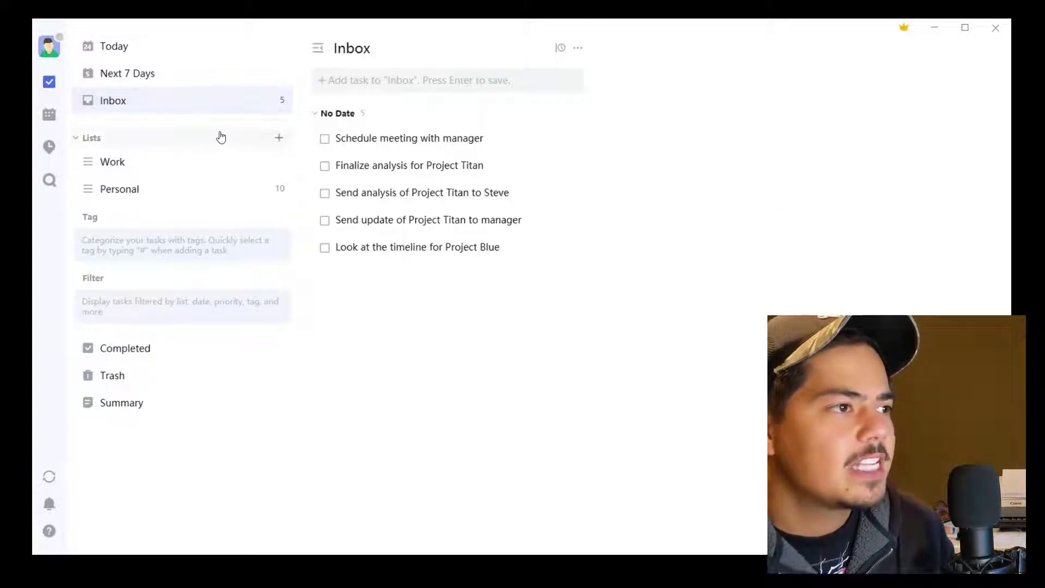
click(313, 142)
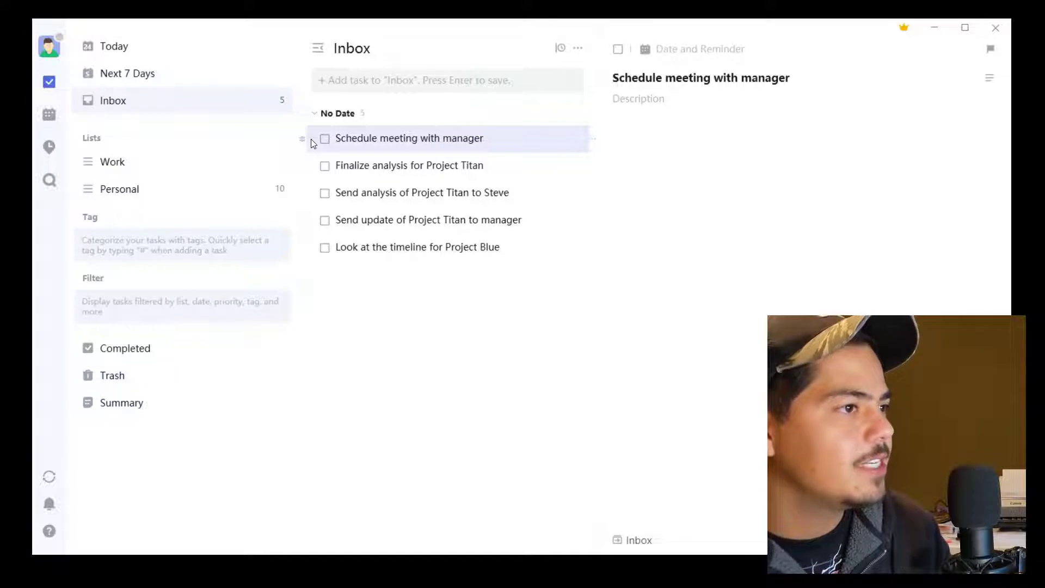
shift+click(315, 254)
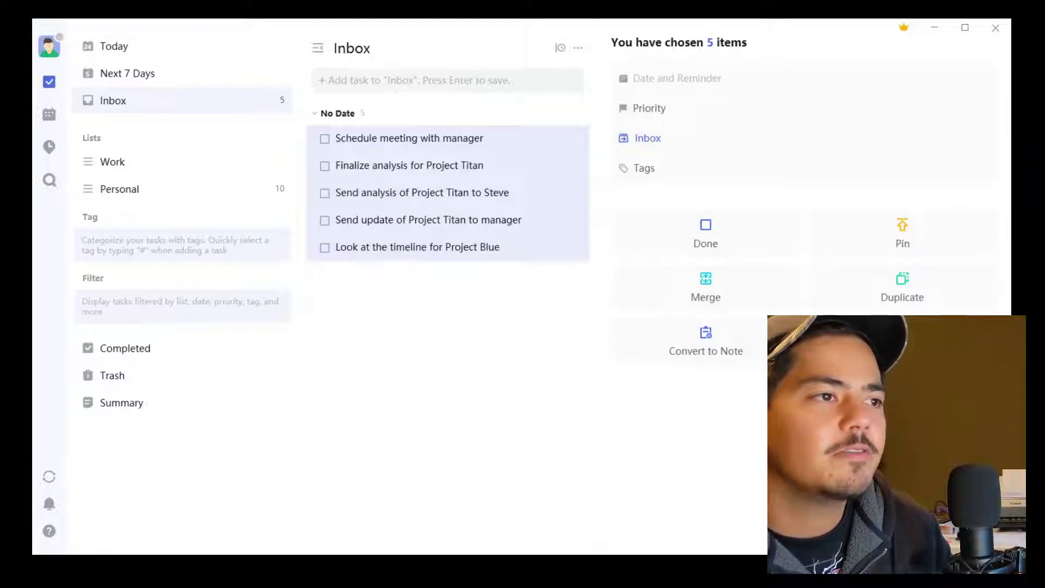
click(649, 146)
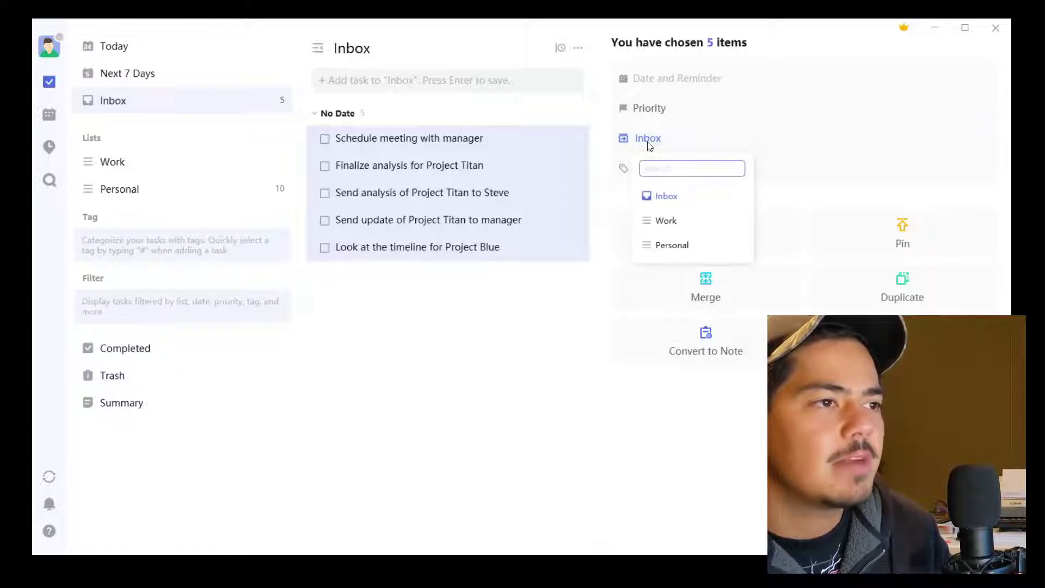
click(678, 229)
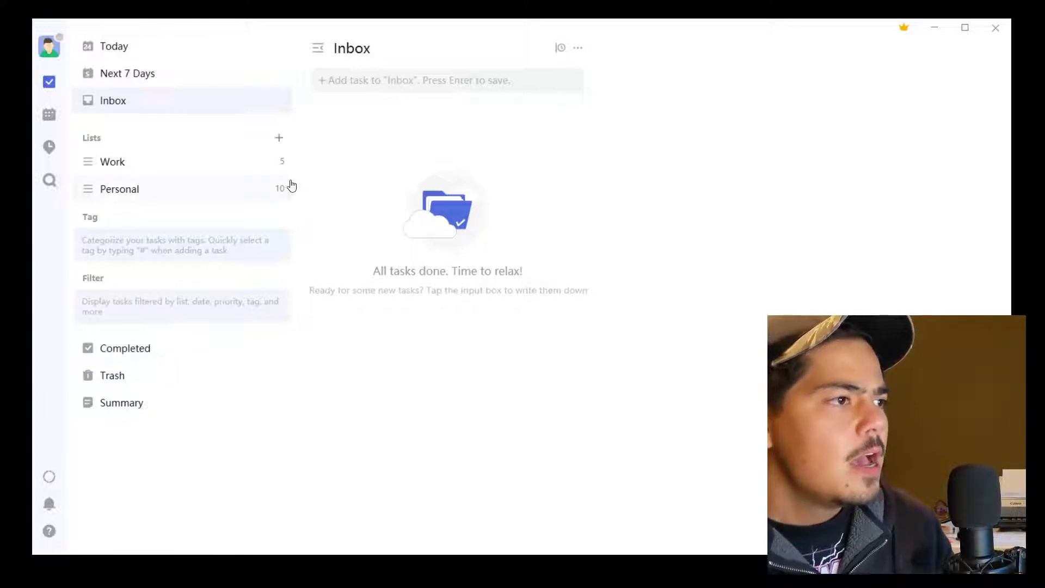
Step: Add the task "Book airline ticket for conference" directly to the Work list
click(155, 166)
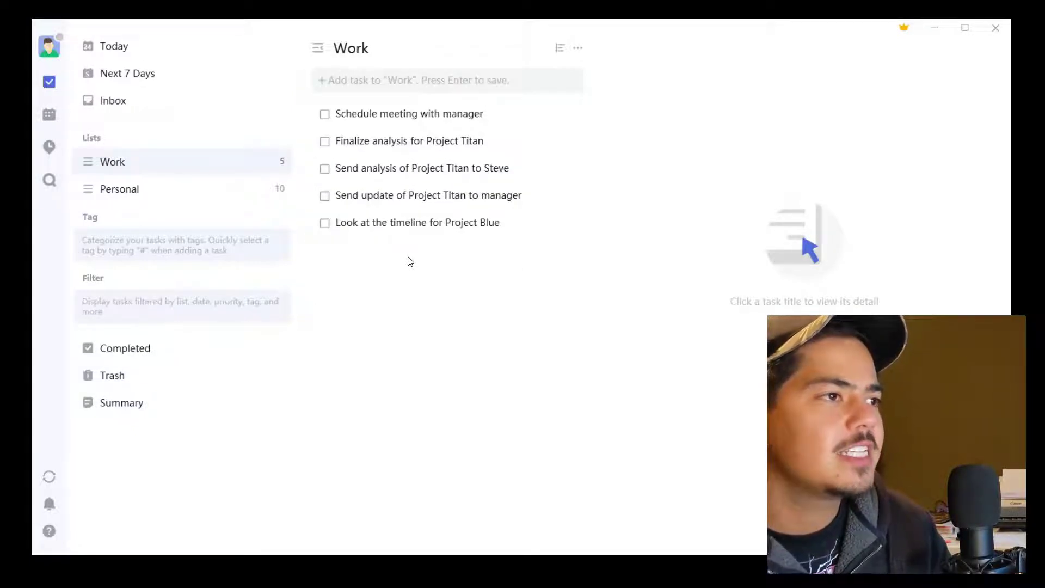
click(464, 86)
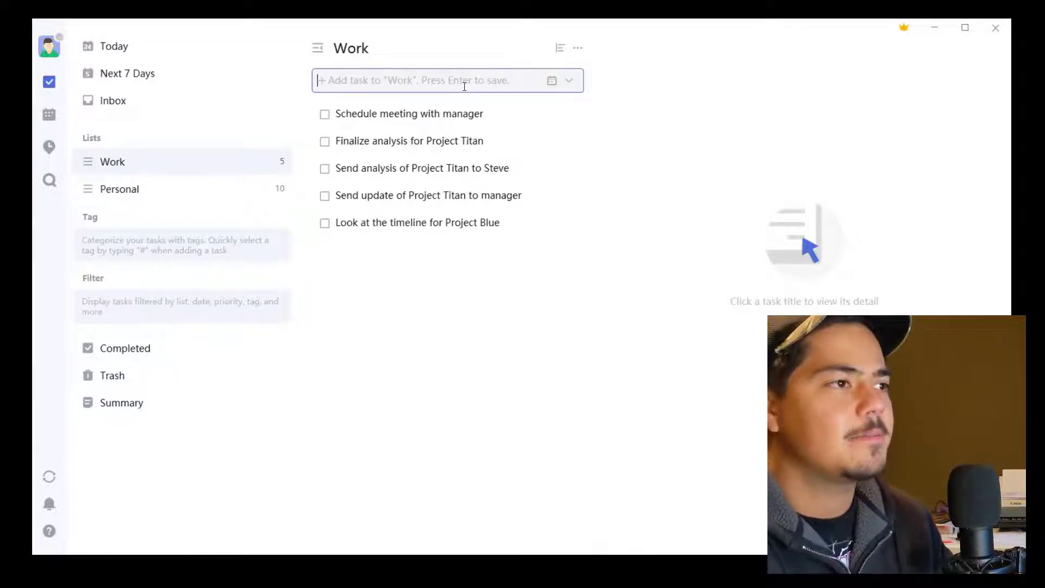
text(Book airline tick)
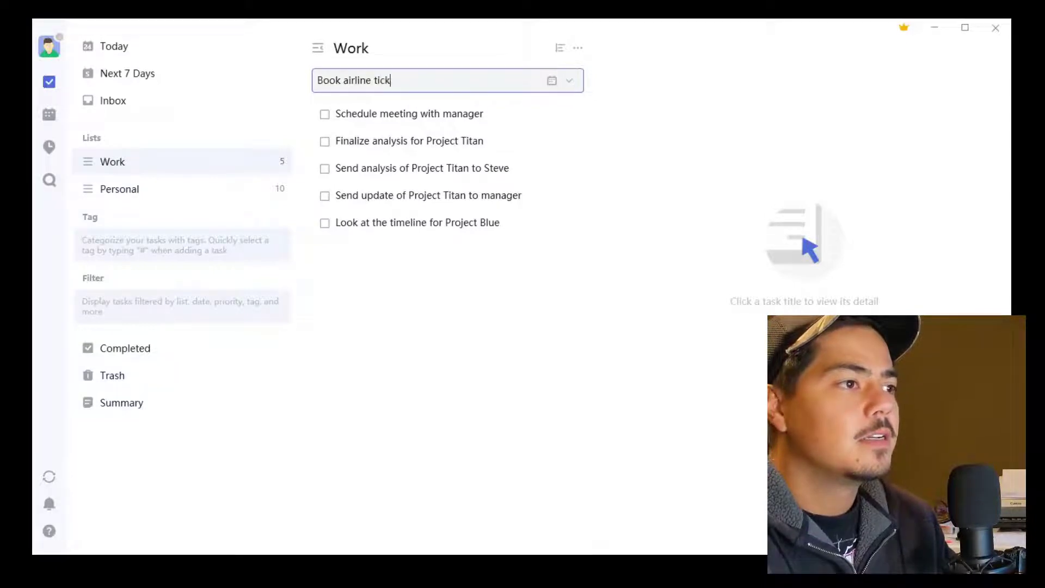
text(et for conference)
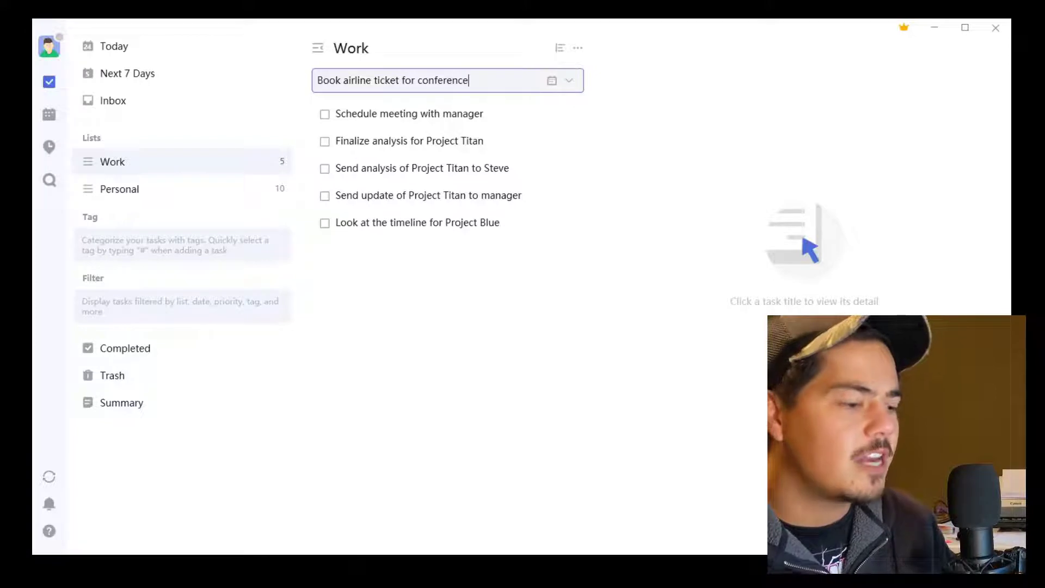
key(Return)
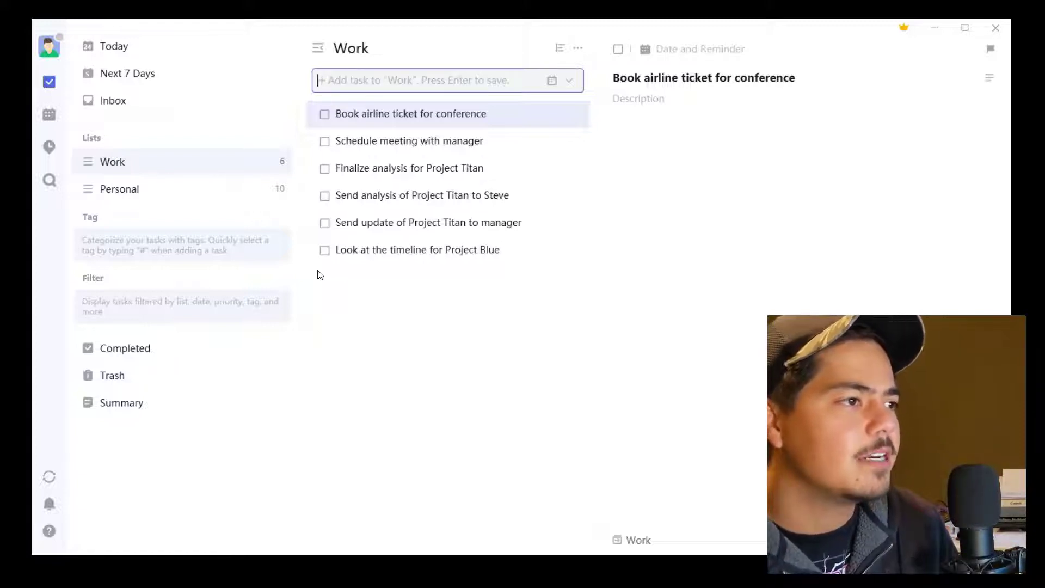
Step: Move all tasks in the Work list, from Book airline ticket for conference through Look at the timeline for Project Blue, to the Inbox
click(304, 253)
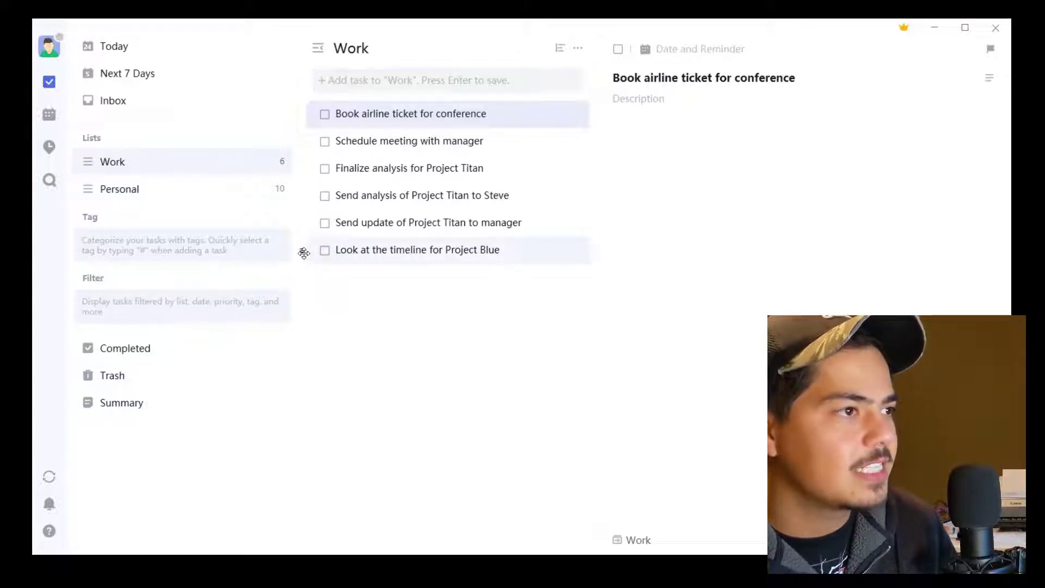
click(317, 112)
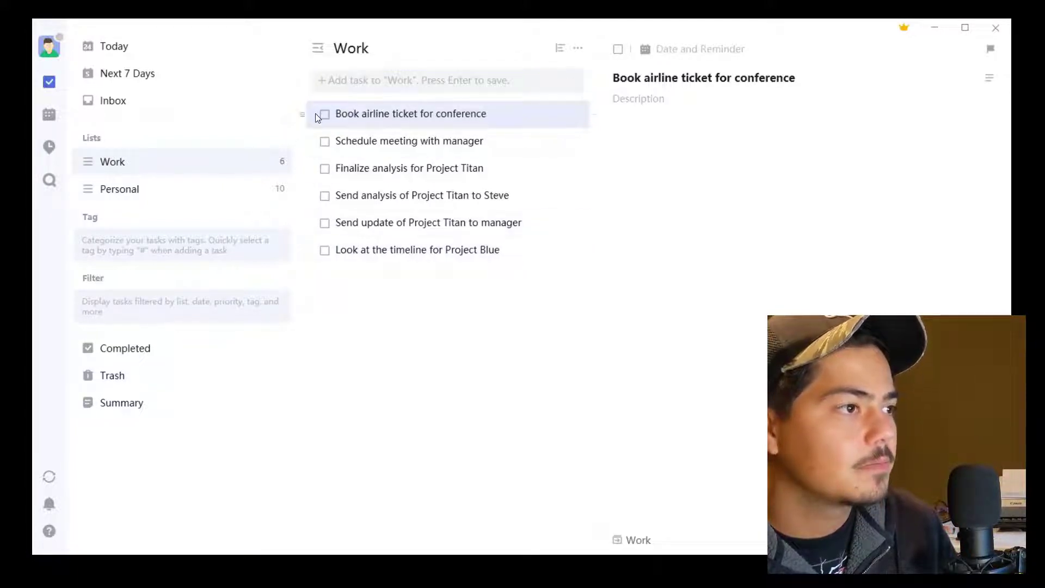
shift+click(316, 255)
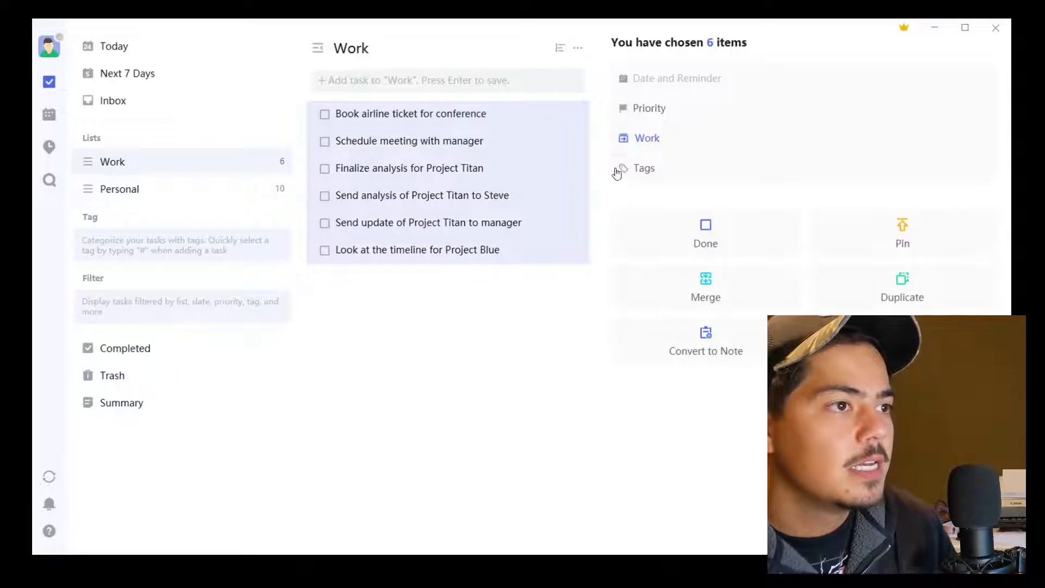
click(649, 138)
click(659, 195)
Step: Move all tasks in the Personal list, from Call cable company about internet bill through Walk the dog, to the Inbox
click(165, 187)
click(315, 115)
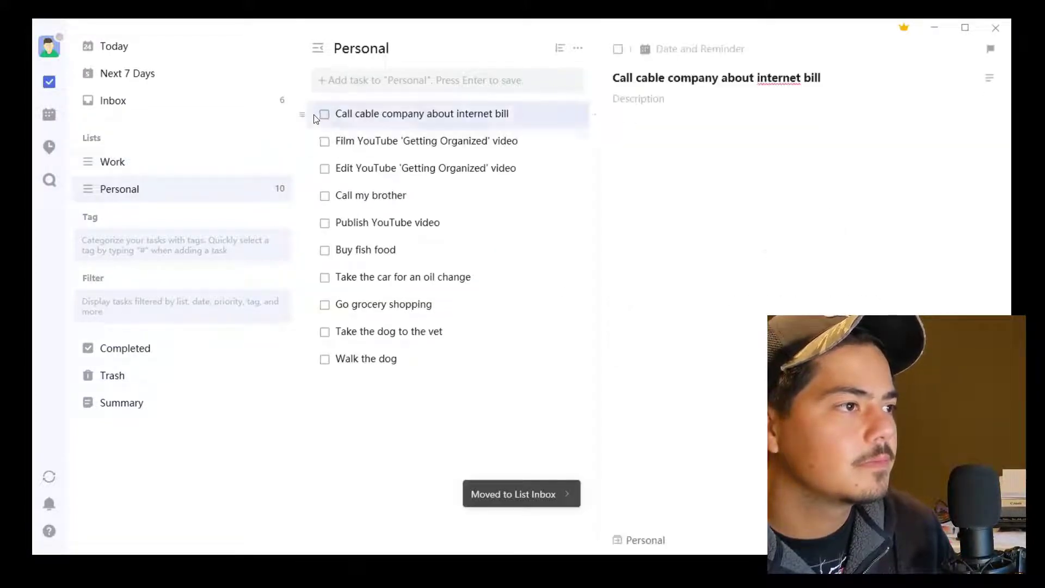
shift+click(316, 359)
click(648, 139)
click(655, 193)
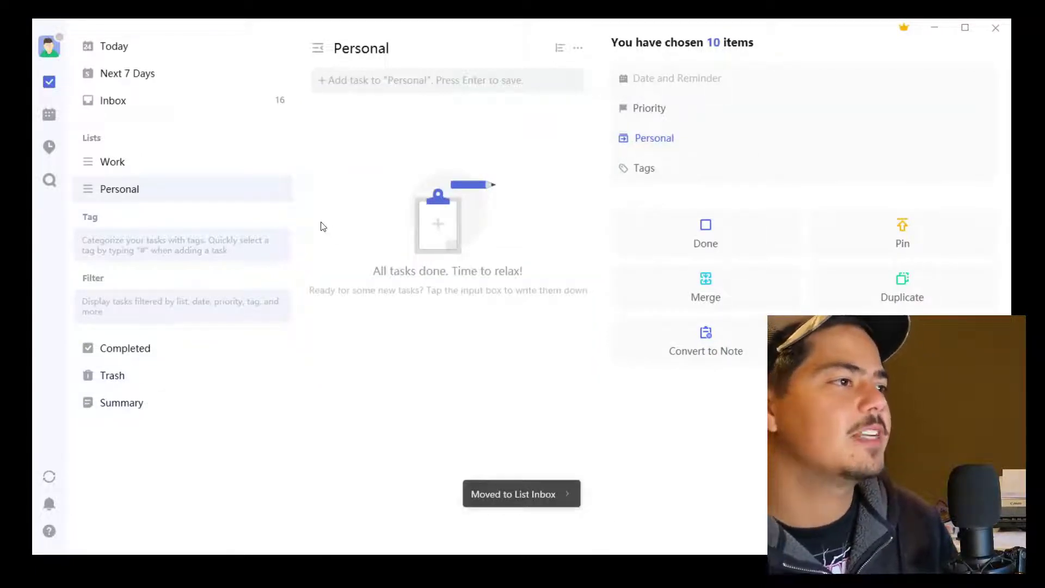
Step: Delete the emptied Work and Personal lists
right_click(159, 167)
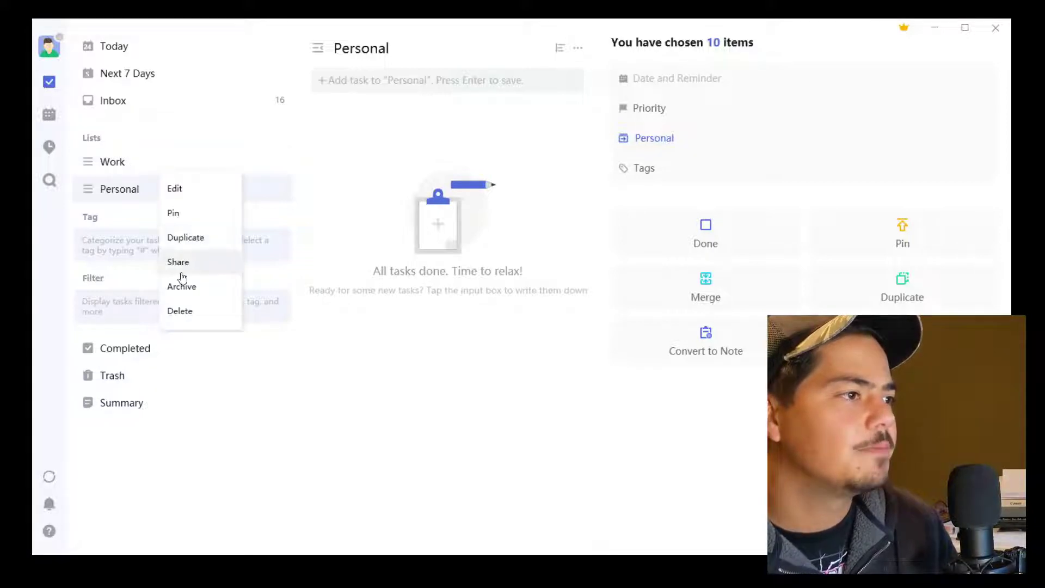
click(179, 310)
click(586, 335)
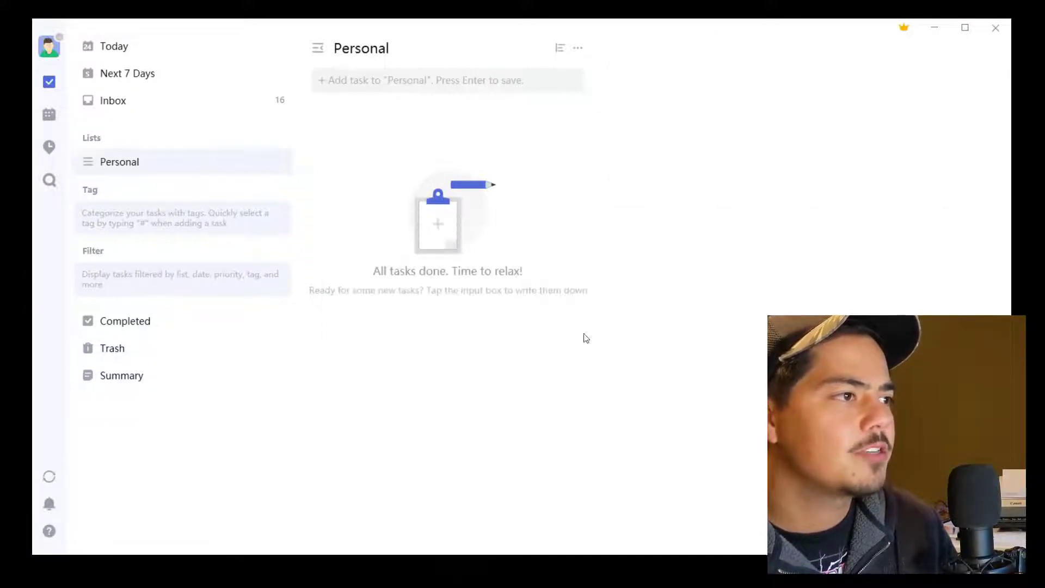
right_click(168, 163)
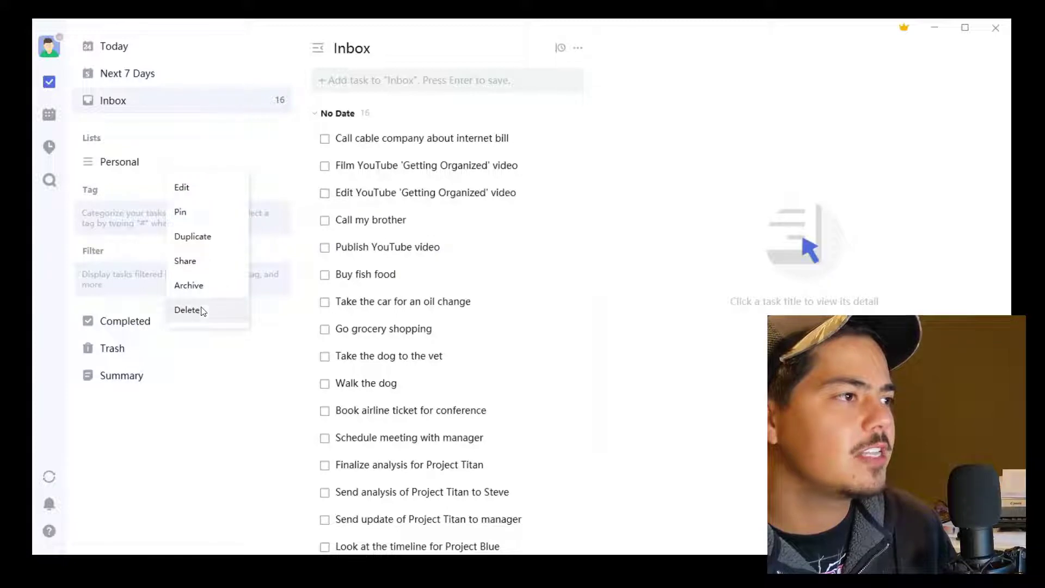
click(187, 310)
click(606, 332)
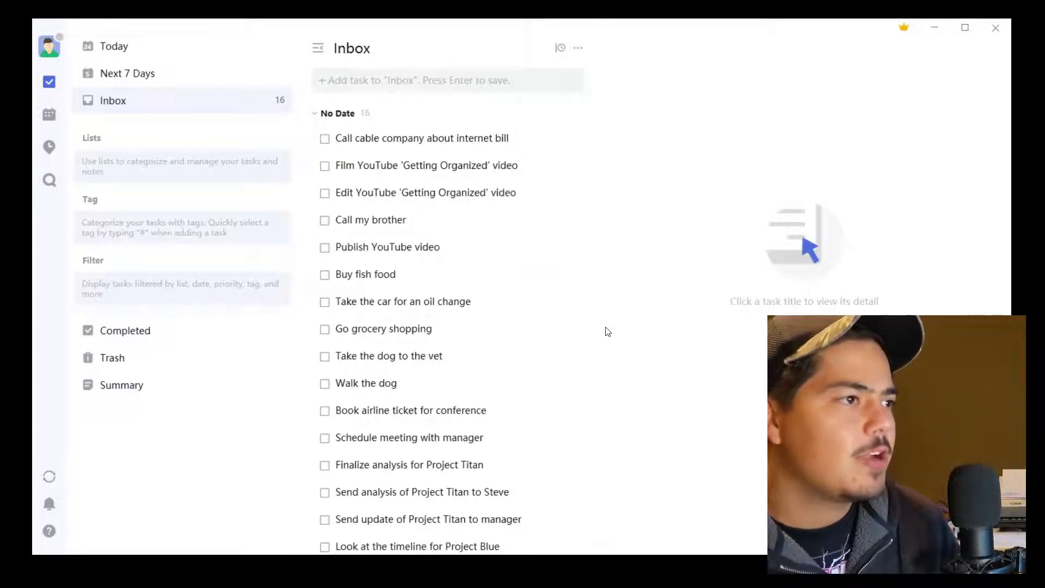
Step: Create a task list named YouTube inside a new folder named Personal, and expand the folder
click(276, 139)
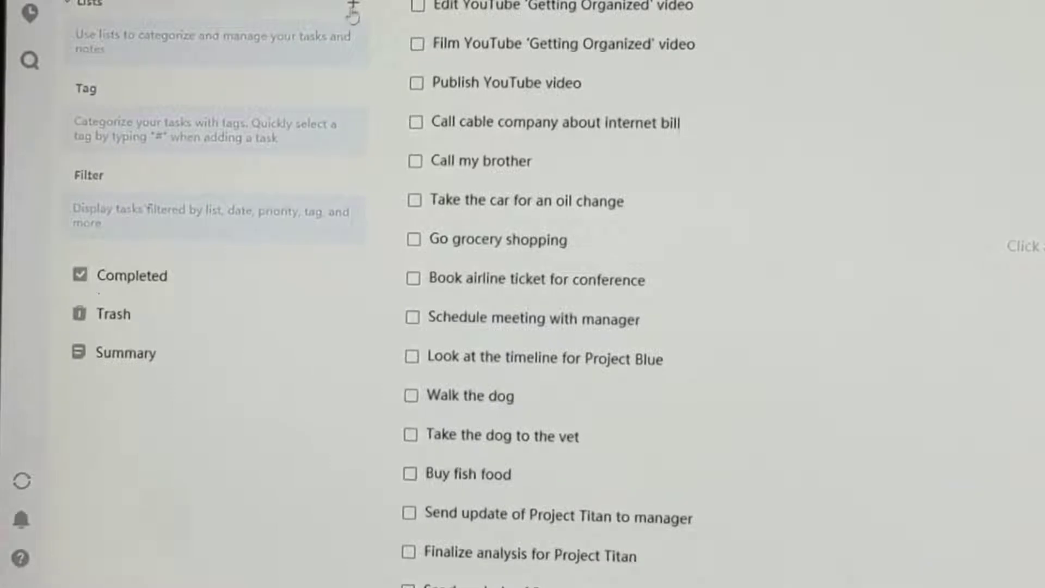
click(354, 10)
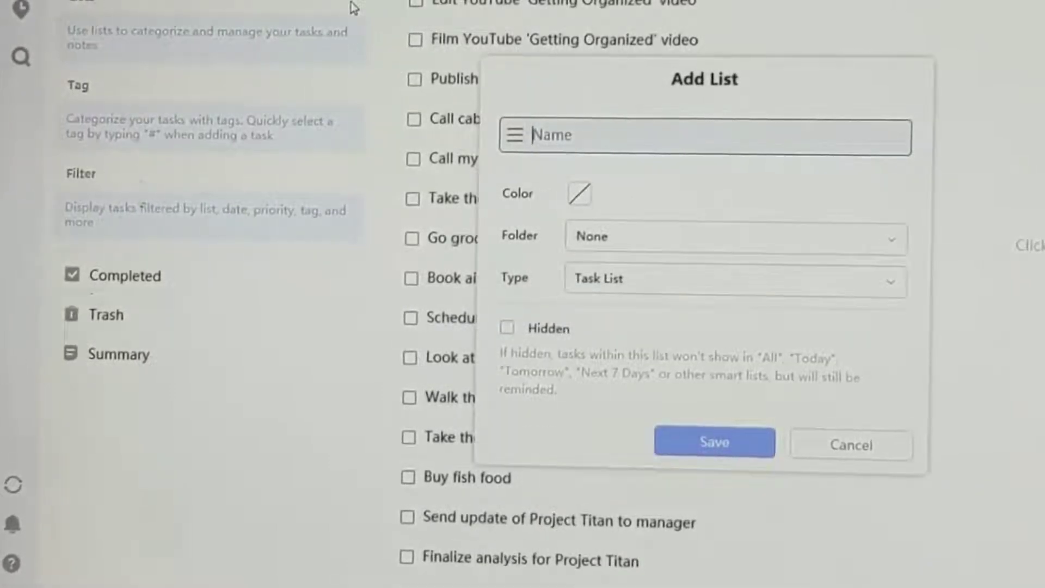
text(YouTube)
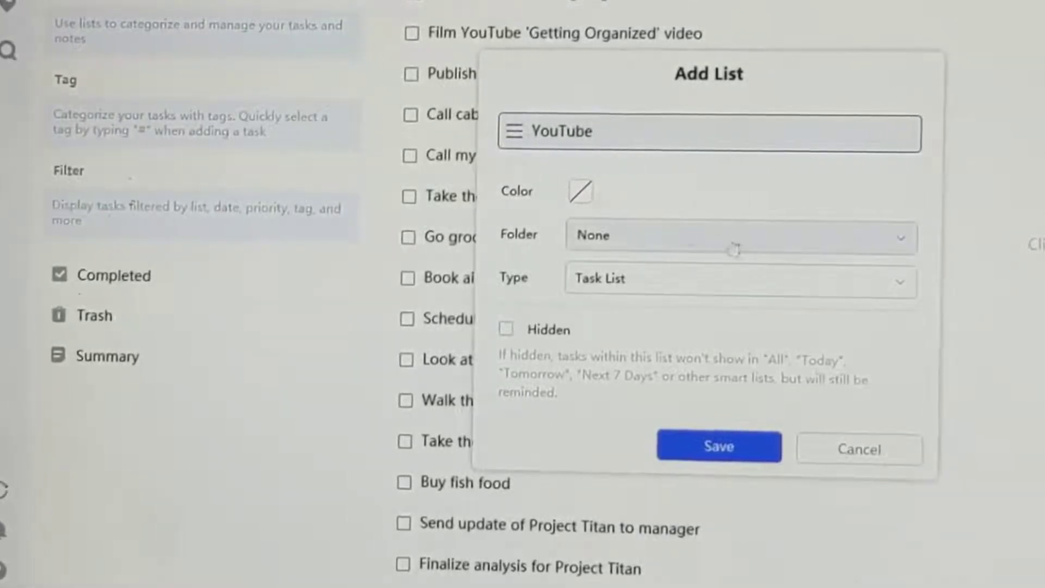
click(903, 239)
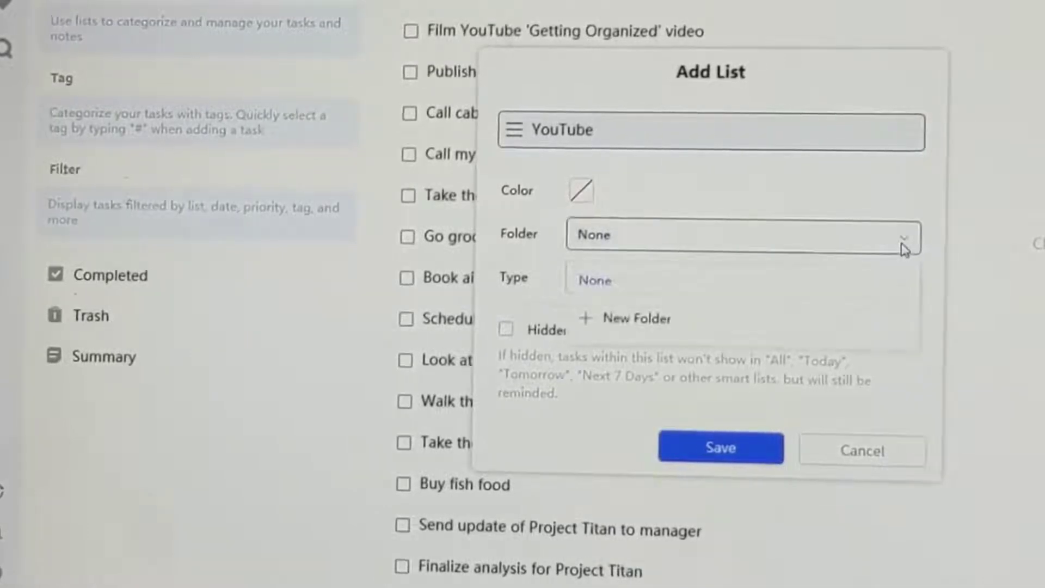
click(814, 328)
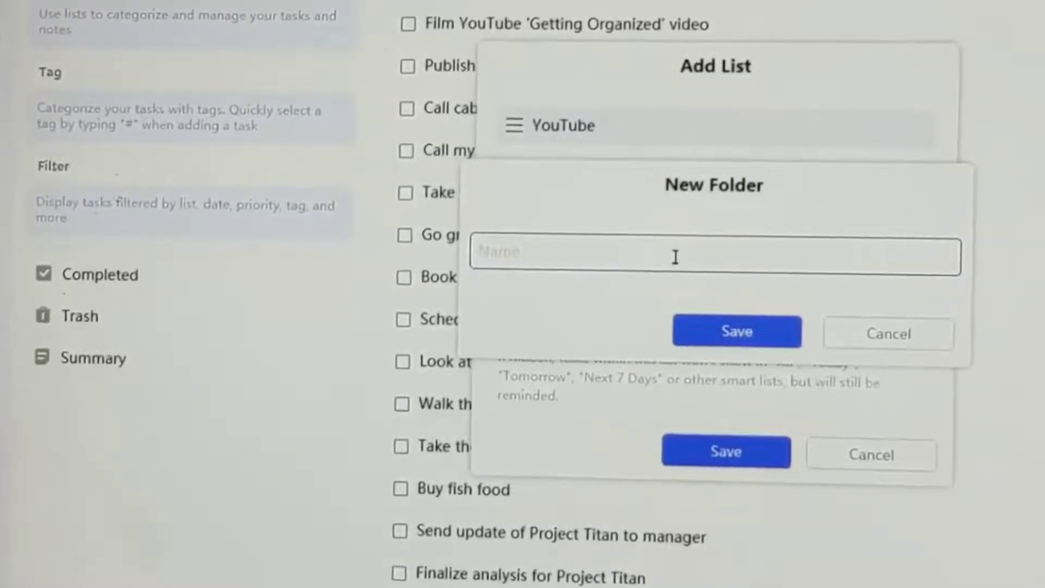
text(Personal)
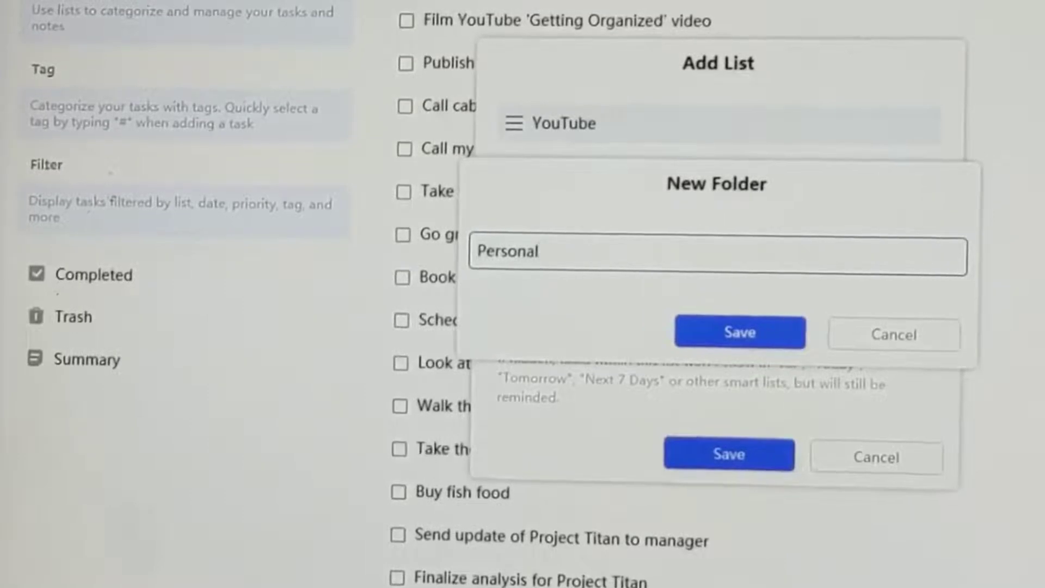
key(Return)
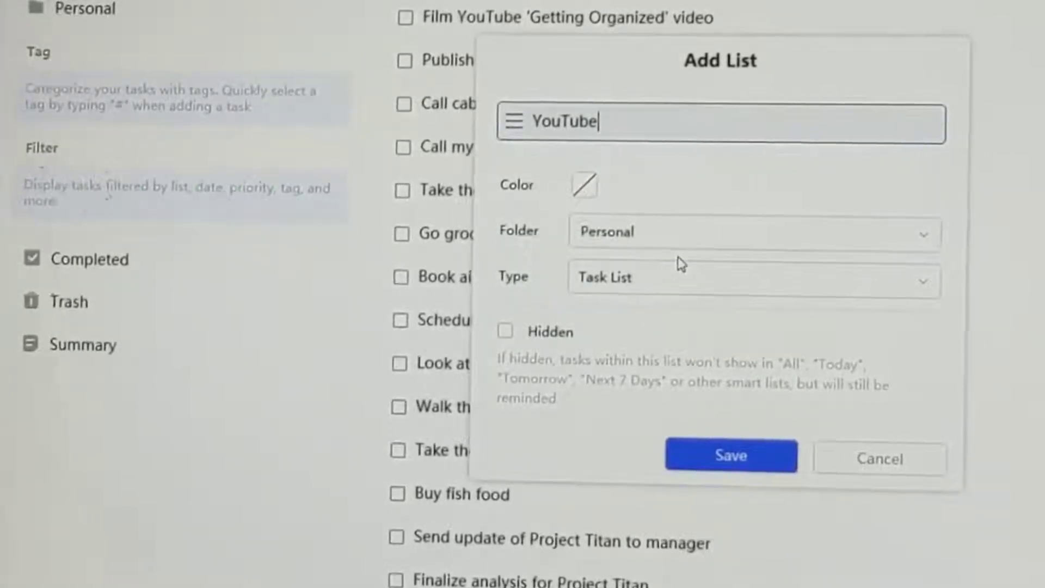
click(746, 453)
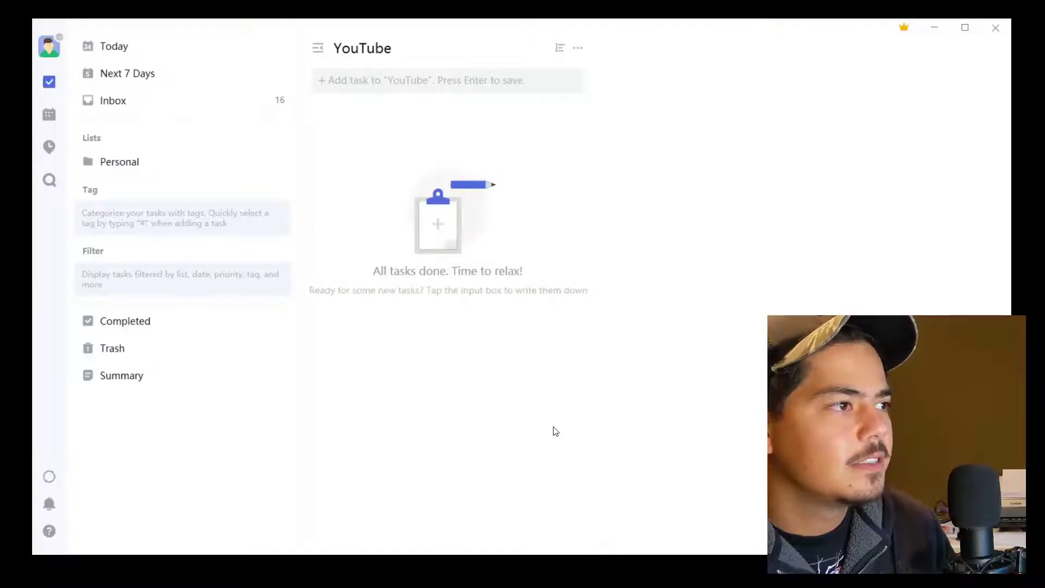
click(76, 163)
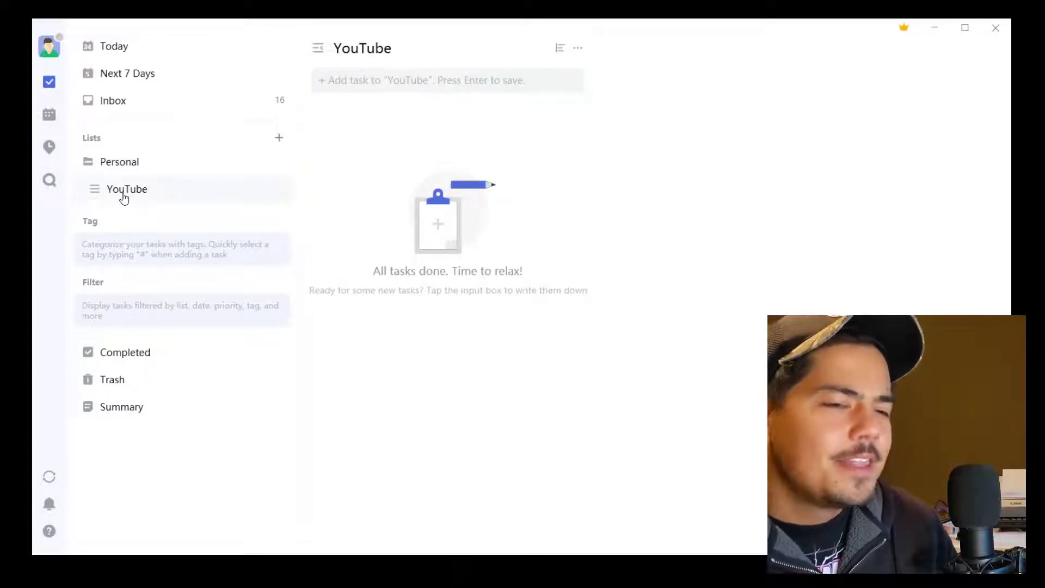
Step: Create a task list named Pets in the existing Personal folder
click(278, 138)
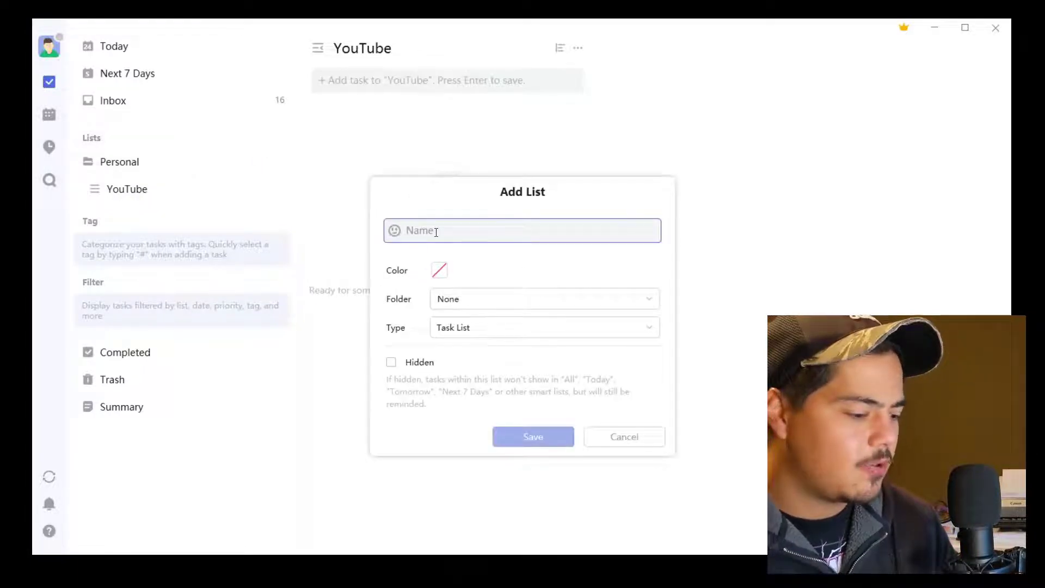
text(Pet)
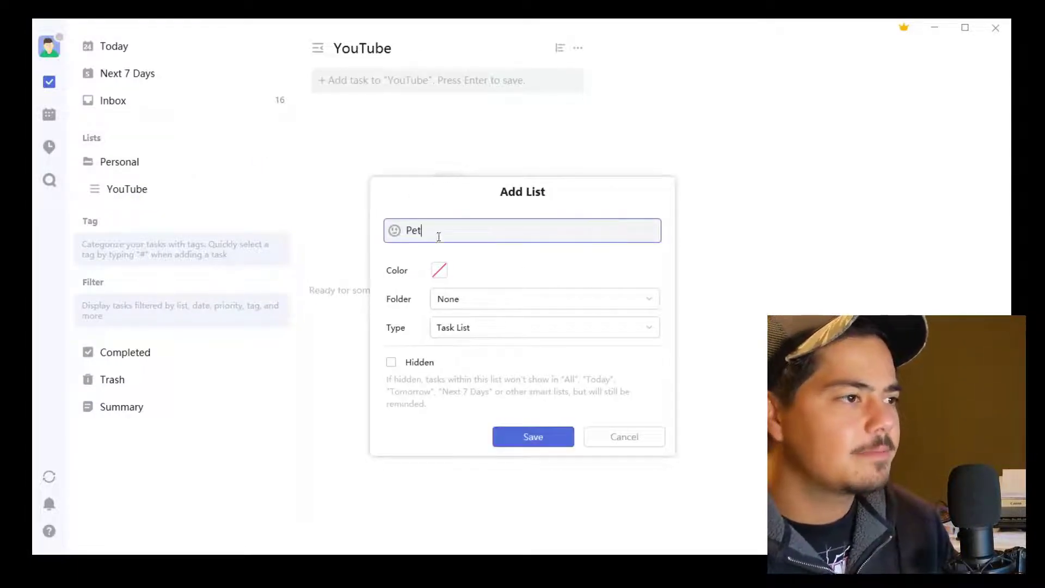
text(s)
click(492, 298)
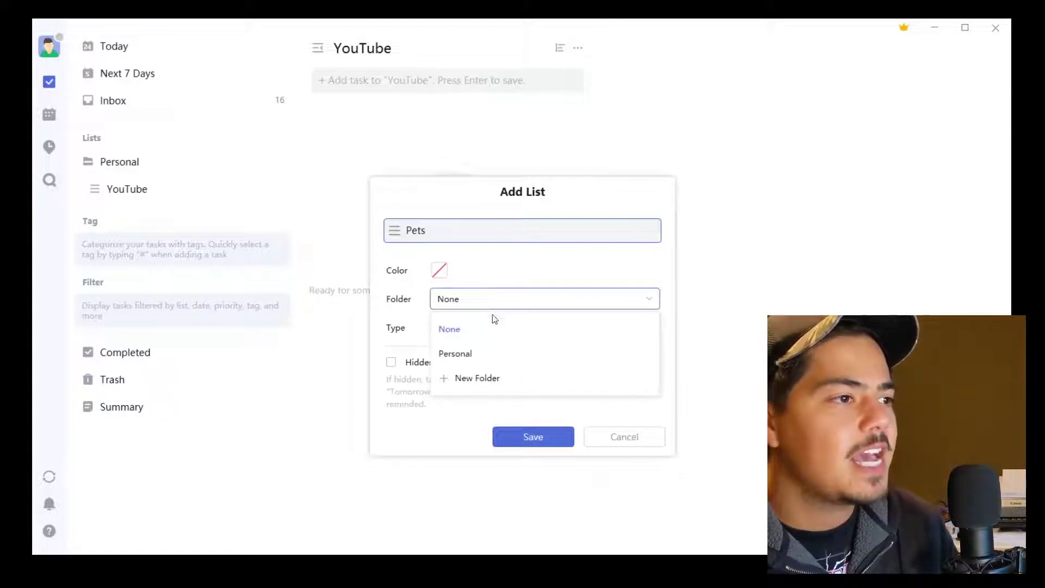
click(487, 360)
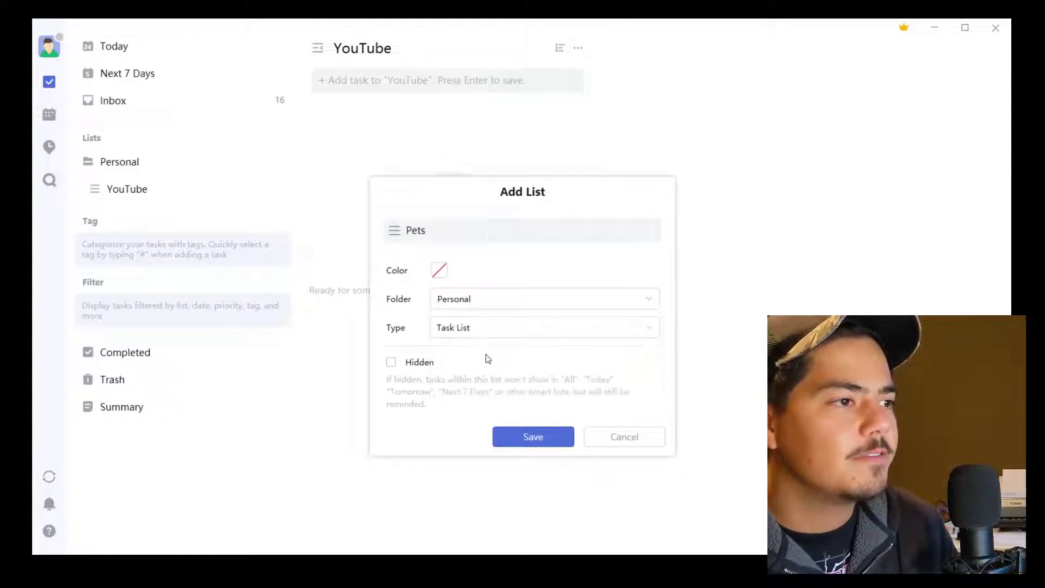
click(514, 438)
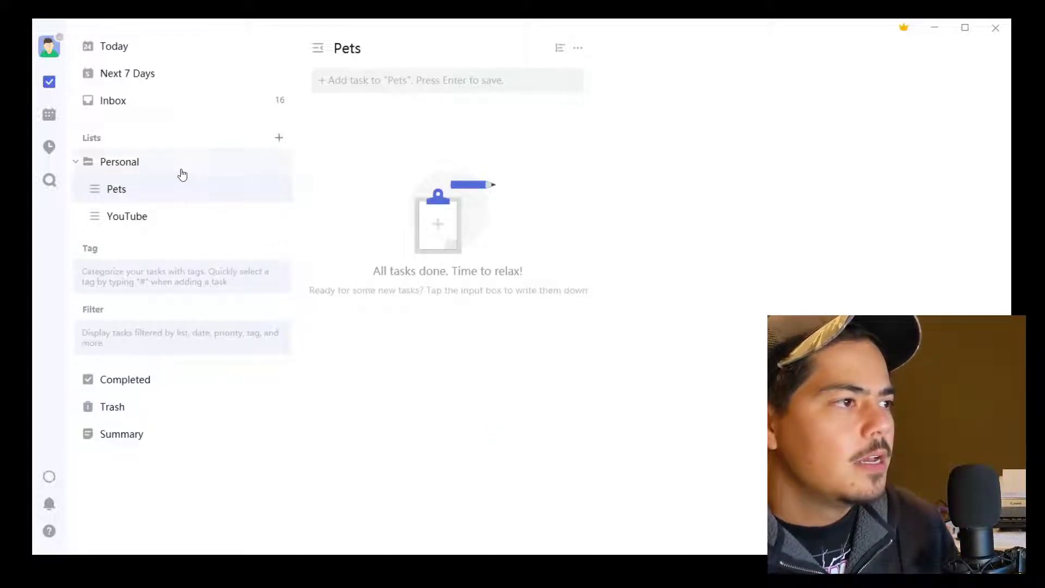
Step: Create a task list named Project Titan inside a new folder named Work, and expand the Work and Personal folders
click(280, 139)
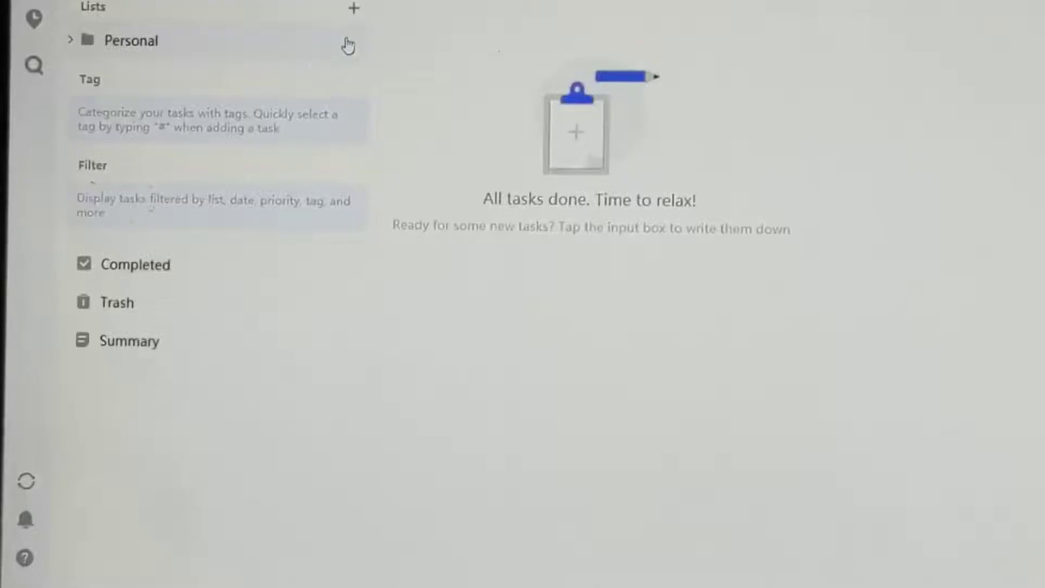
click(354, 11)
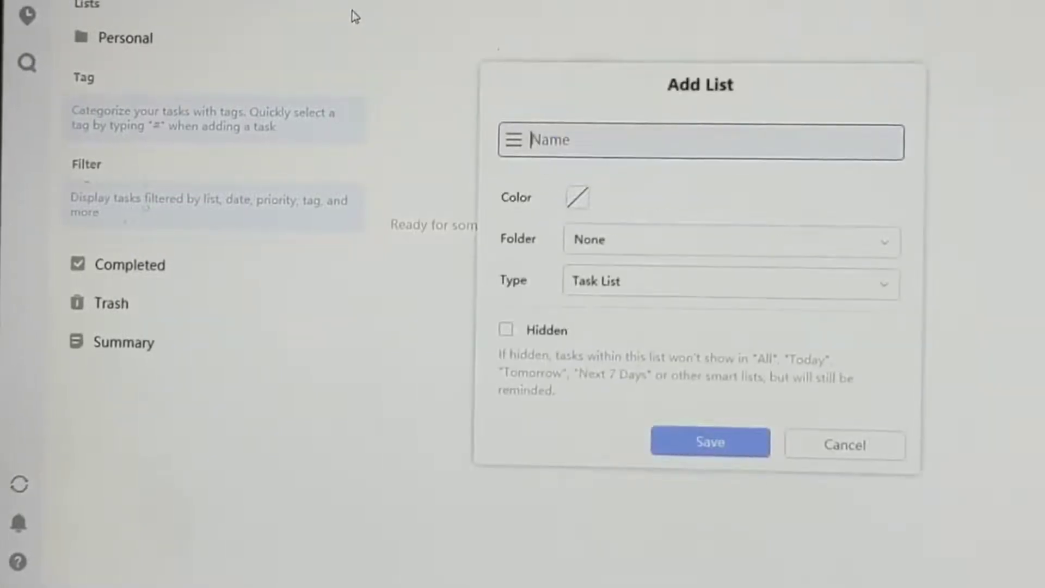
text(Project Titan)
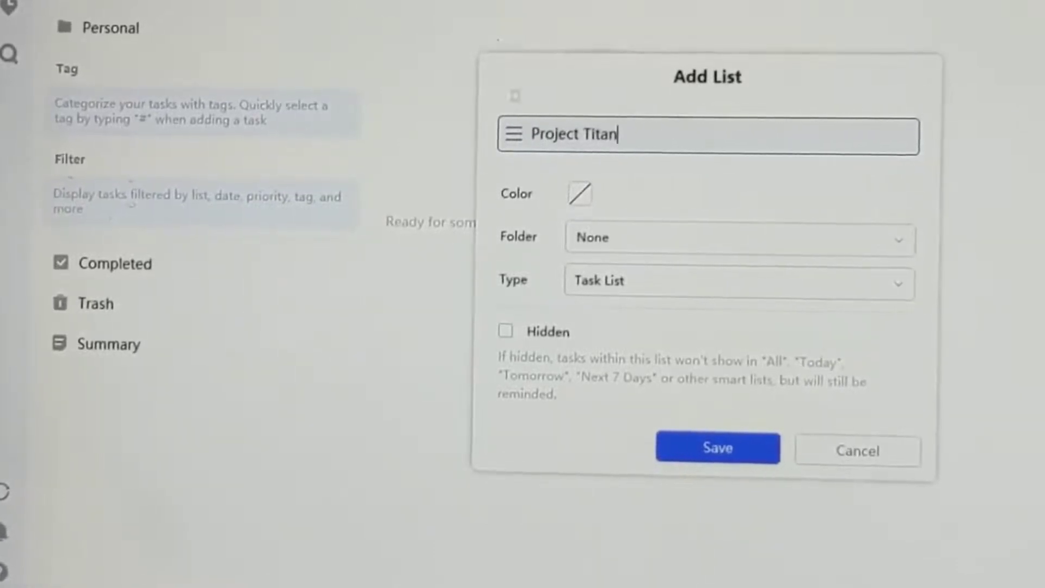
click(699, 248)
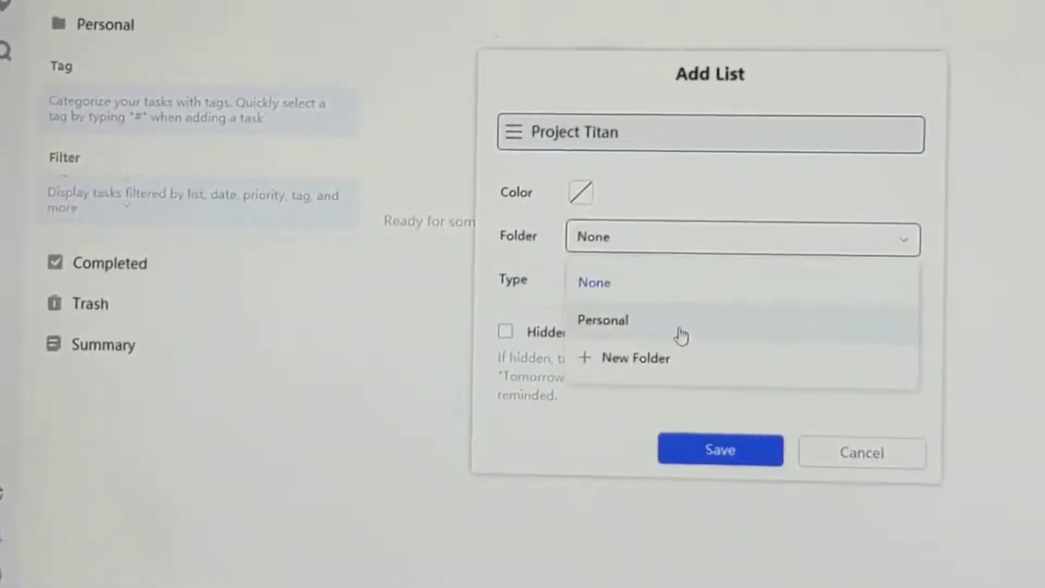
click(673, 362)
text(Work)
key(Return)
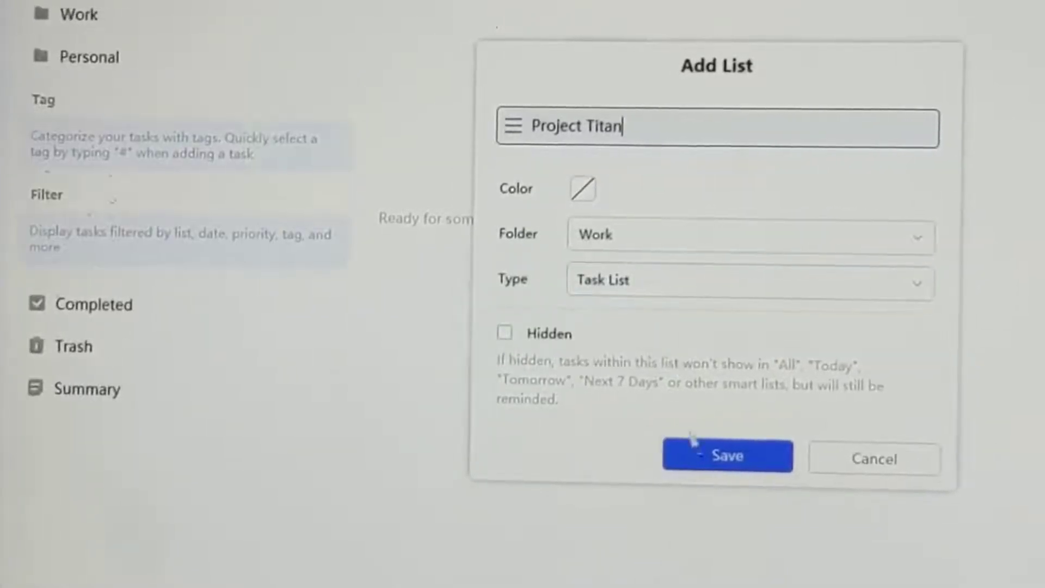
click(699, 454)
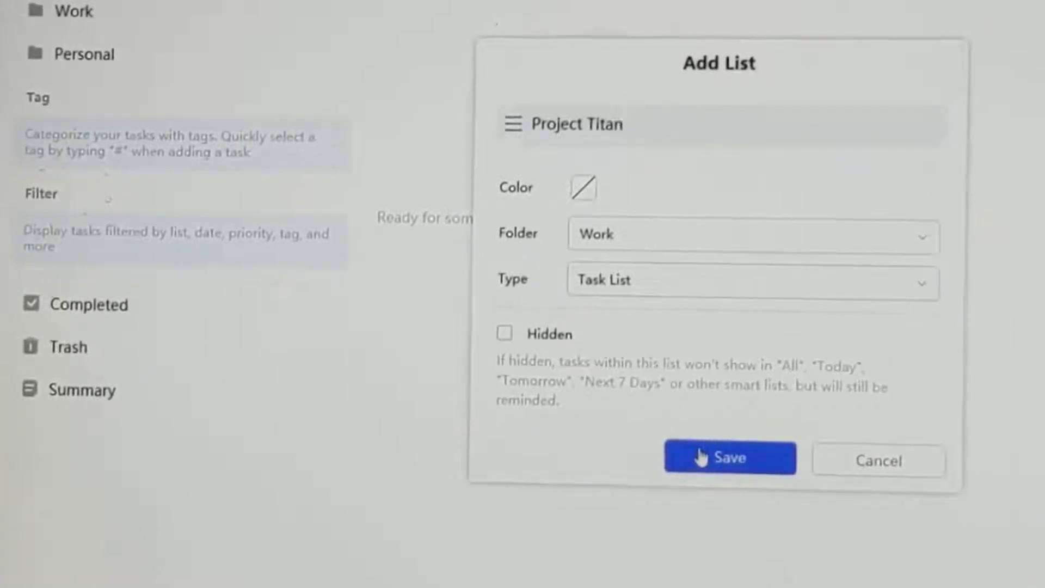
click(701, 456)
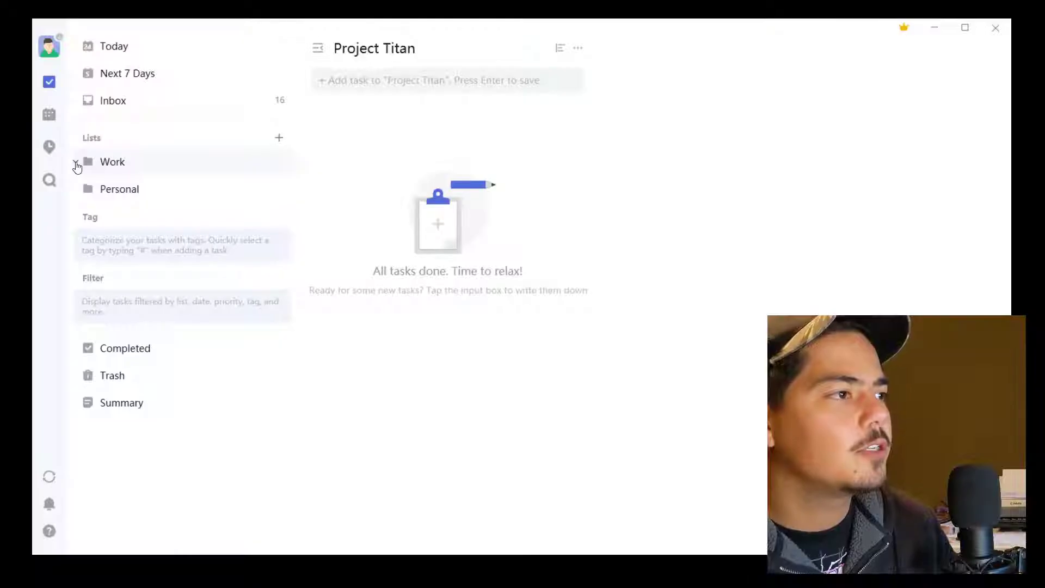
click(19, 17)
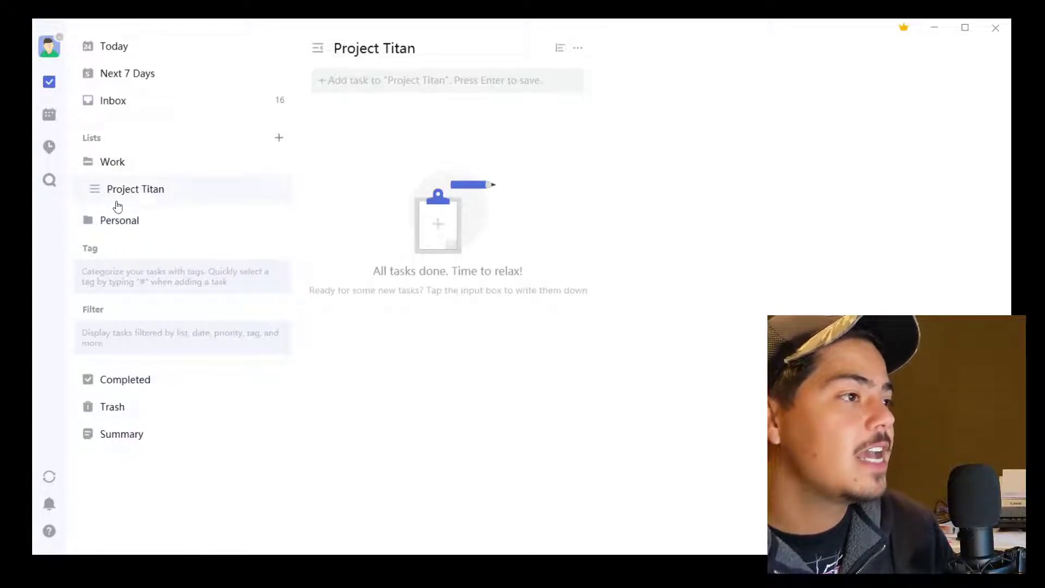
click(74, 226)
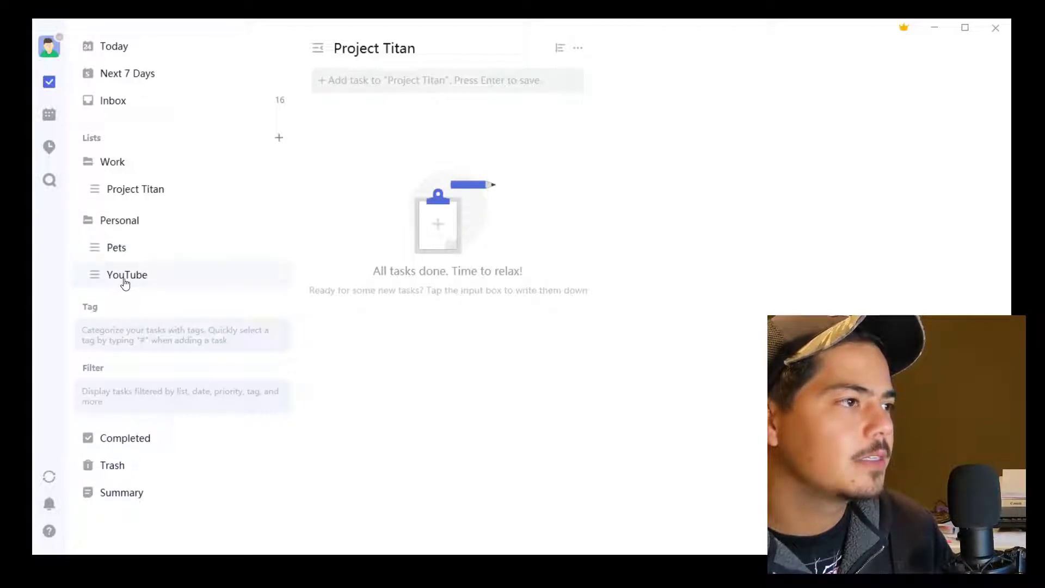
Step: Move the publish, film and edit YouTube video tasks from the Inbox to the YouTube list
click(214, 107)
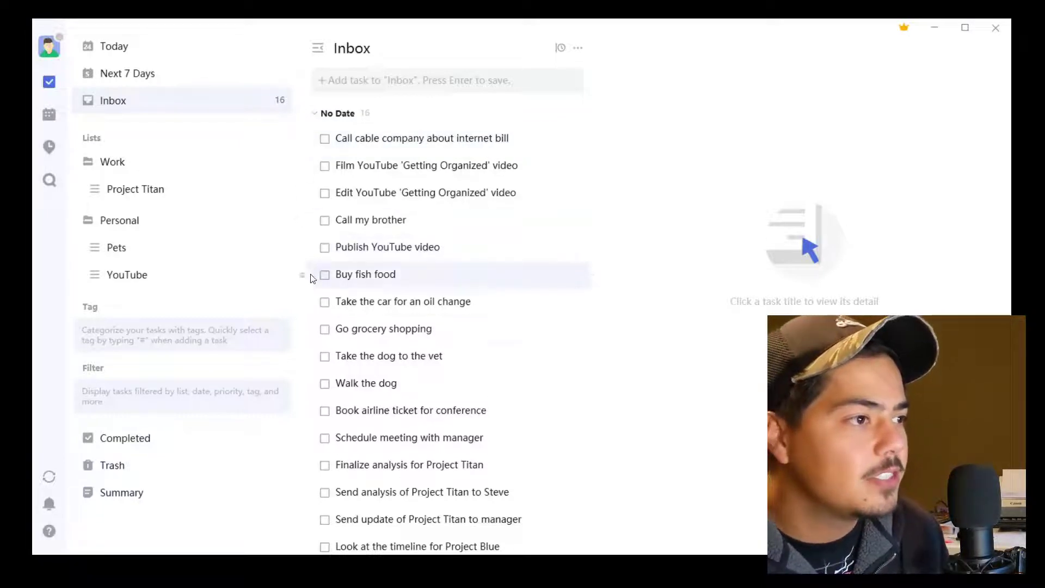
drag(304, 251, 174, 275)
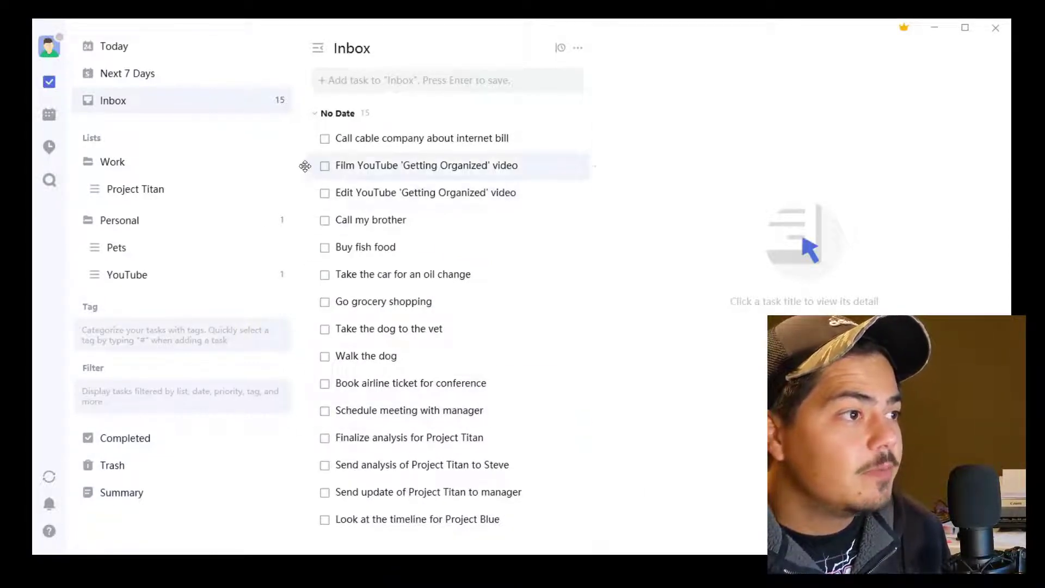
drag(304, 166, 223, 228)
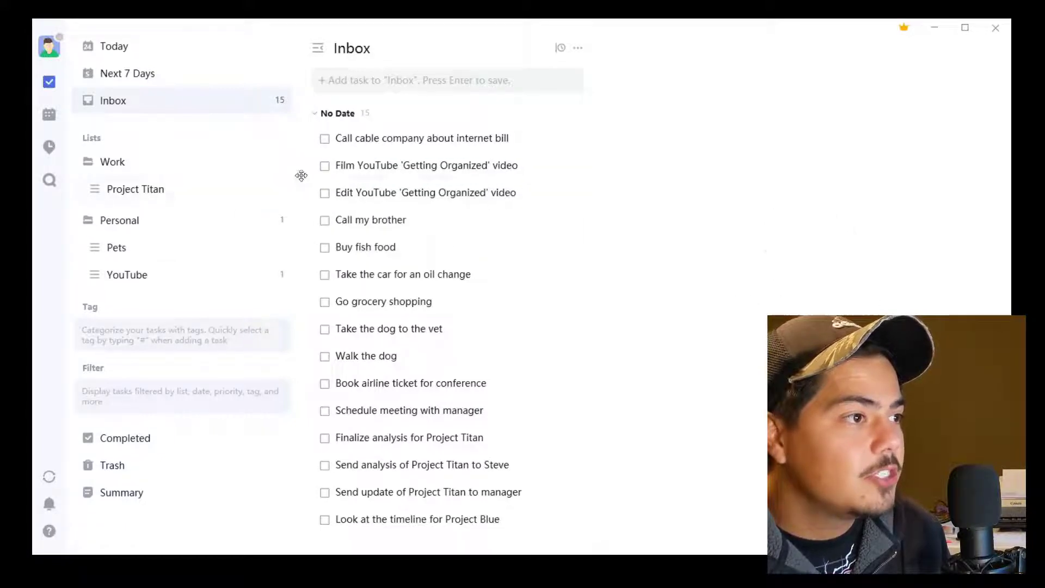
drag(302, 166, 166, 278)
drag(303, 166, 179, 276)
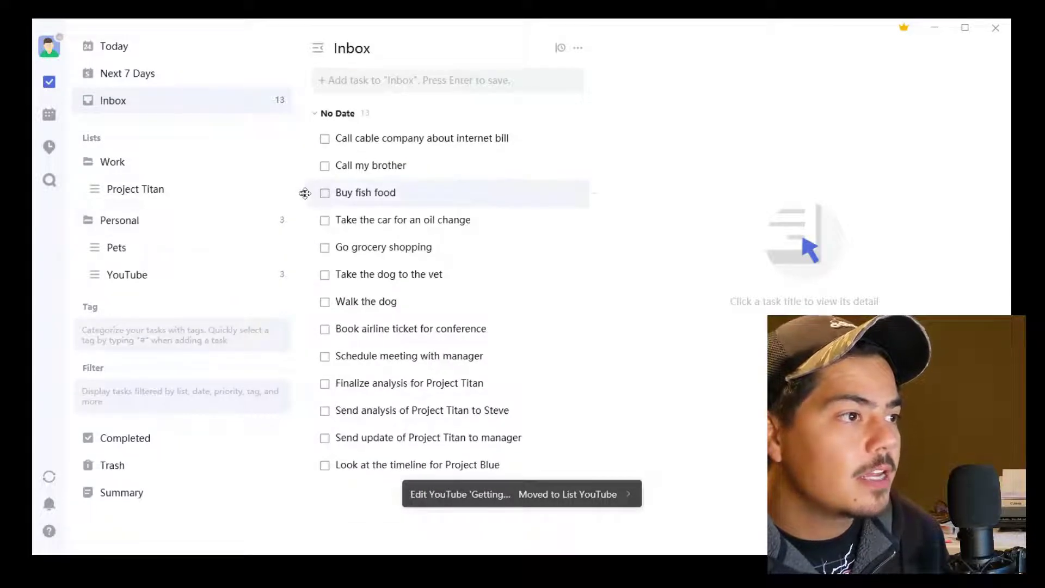
Step: Move Buy fish food, Take the dog to the vet and Walk the dog from the Inbox to the Pets list
drag(304, 195, 192, 252)
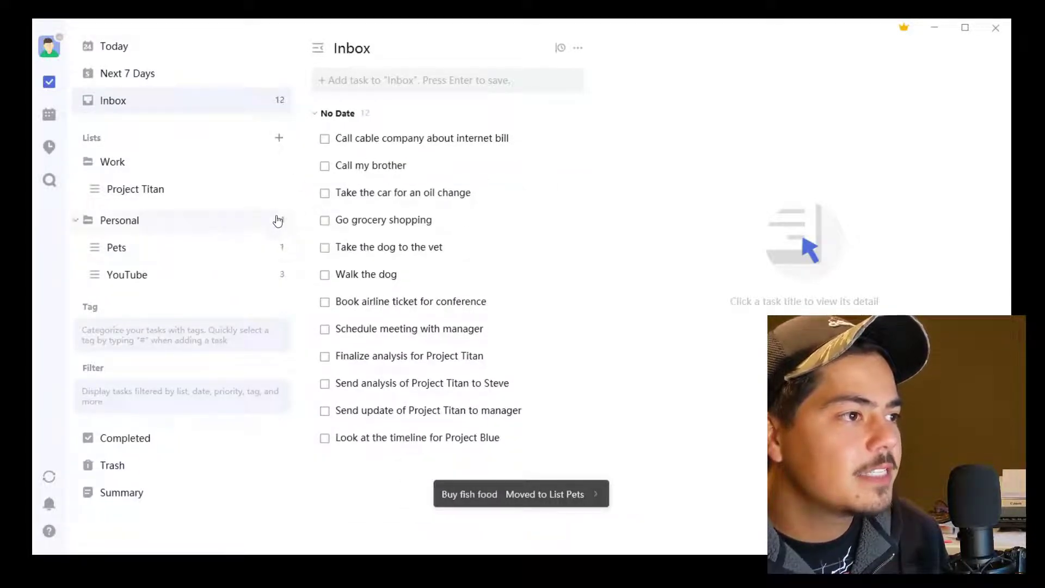
drag(304, 246, 128, 257)
drag(301, 248, 140, 262)
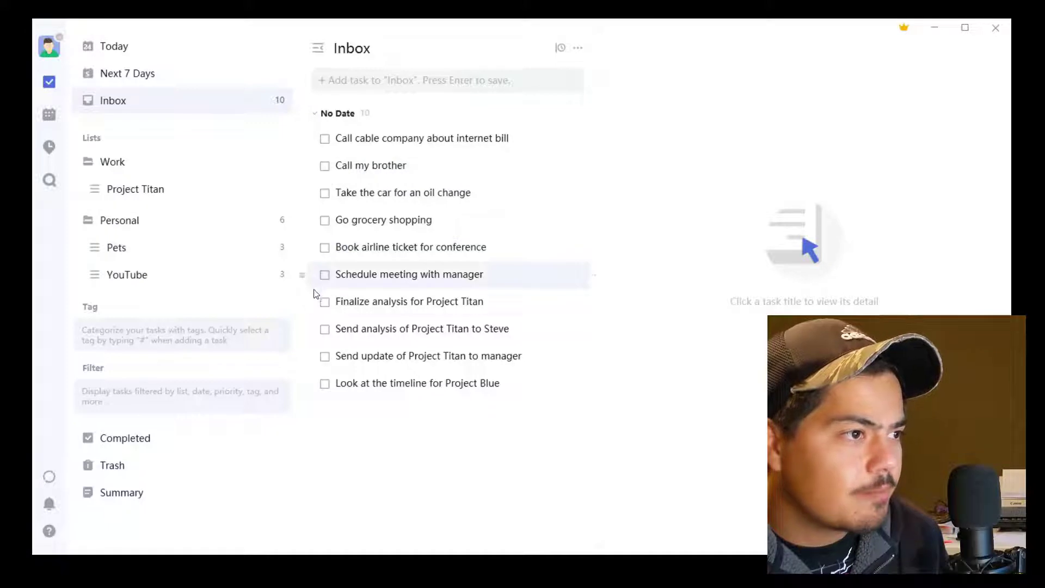
Step: Move the three tasks that mention Project Titan from the Inbox to the Project Titan list
drag(303, 335, 136, 199)
drag(305, 304, 185, 227)
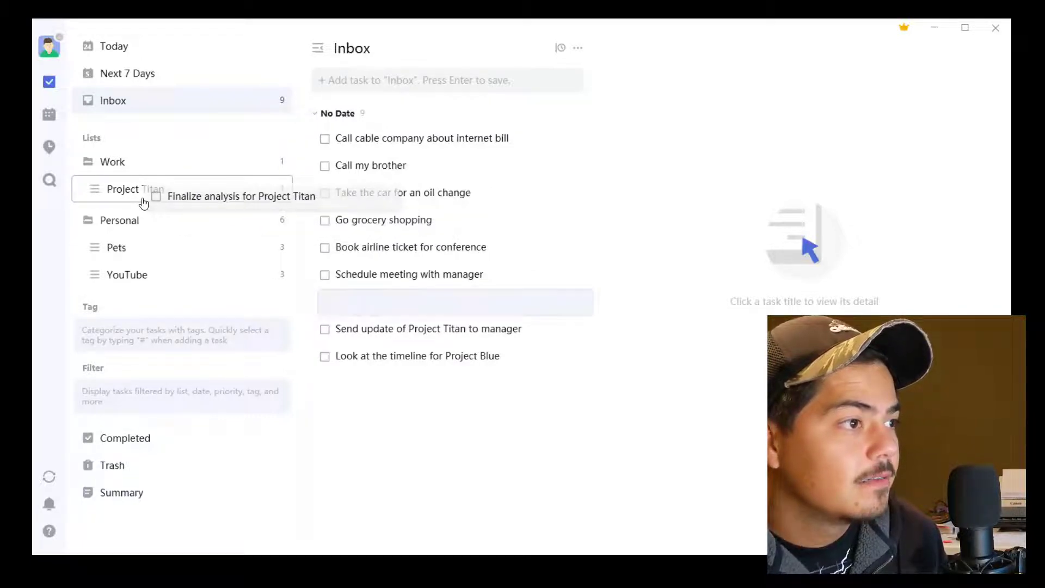
drag(143, 203, 144, 202)
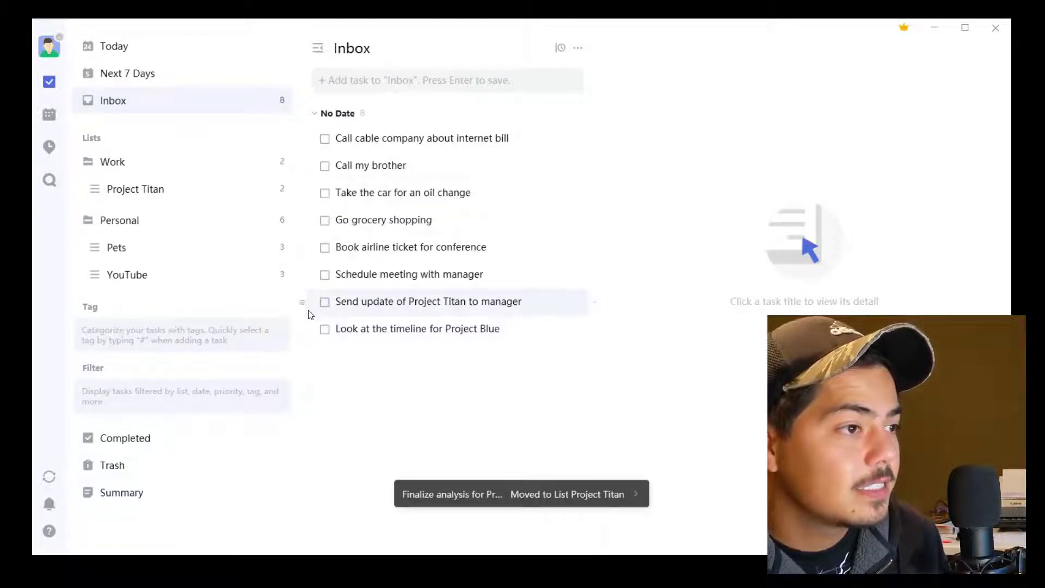
drag(304, 302, 166, 199)
click(344, 273)
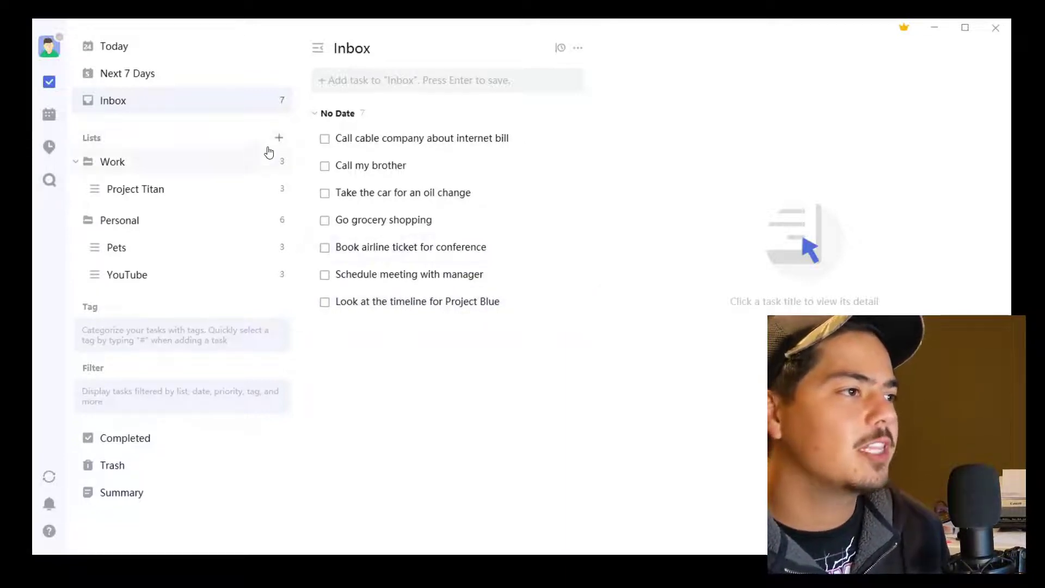
Step: Create a task list named Tasks in the existing Work folder
click(279, 139)
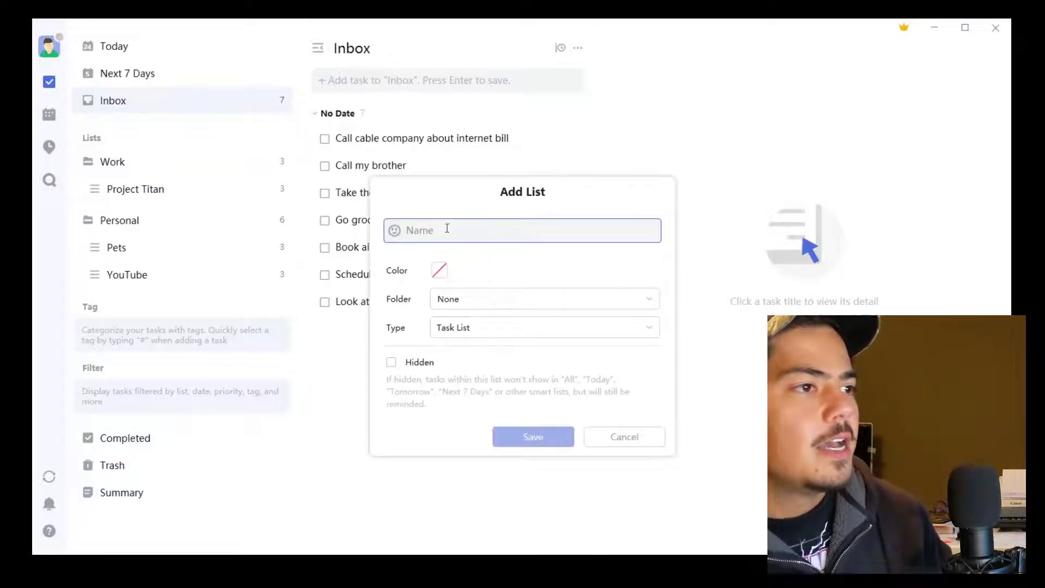
text(Tasks)
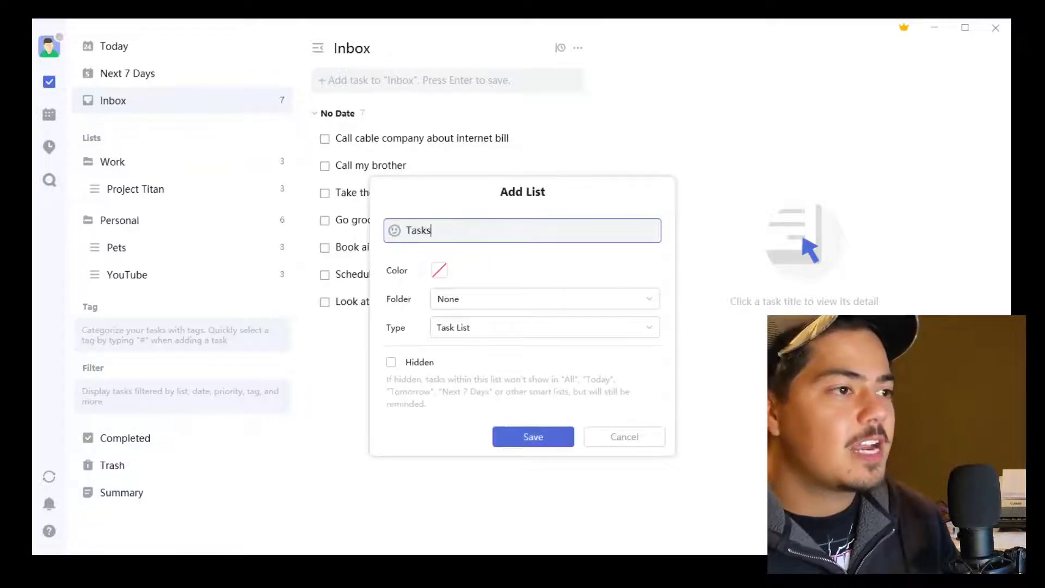
click(503, 301)
click(485, 360)
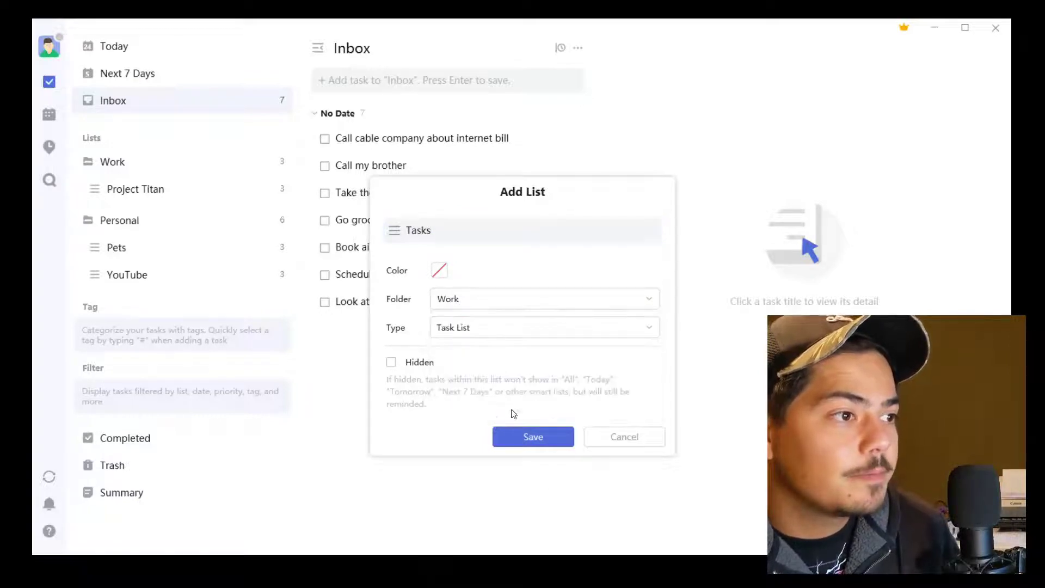
click(542, 442)
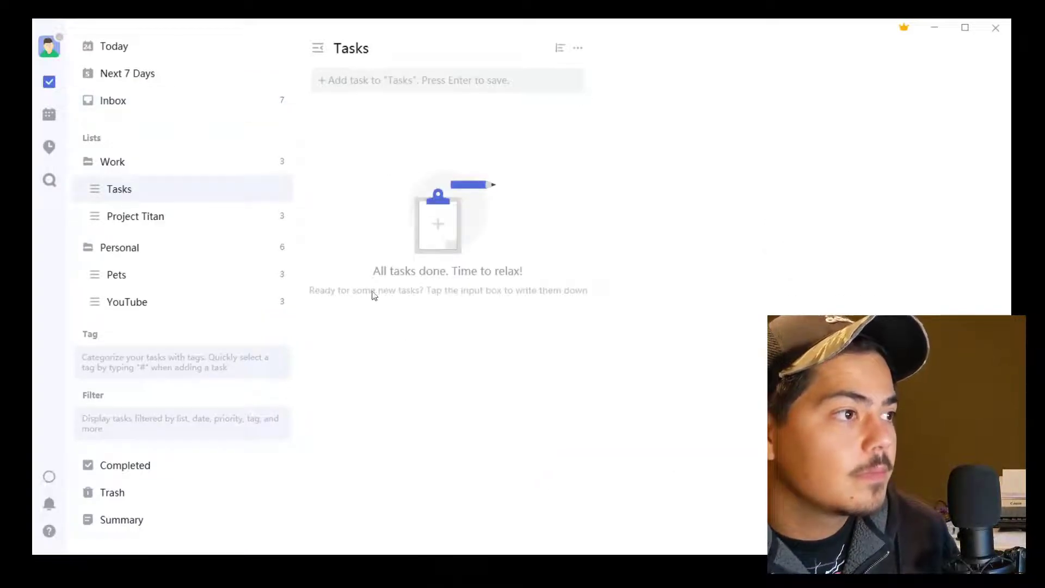
Step: Create a task list named Tasks in the existing Personal folder
click(281, 138)
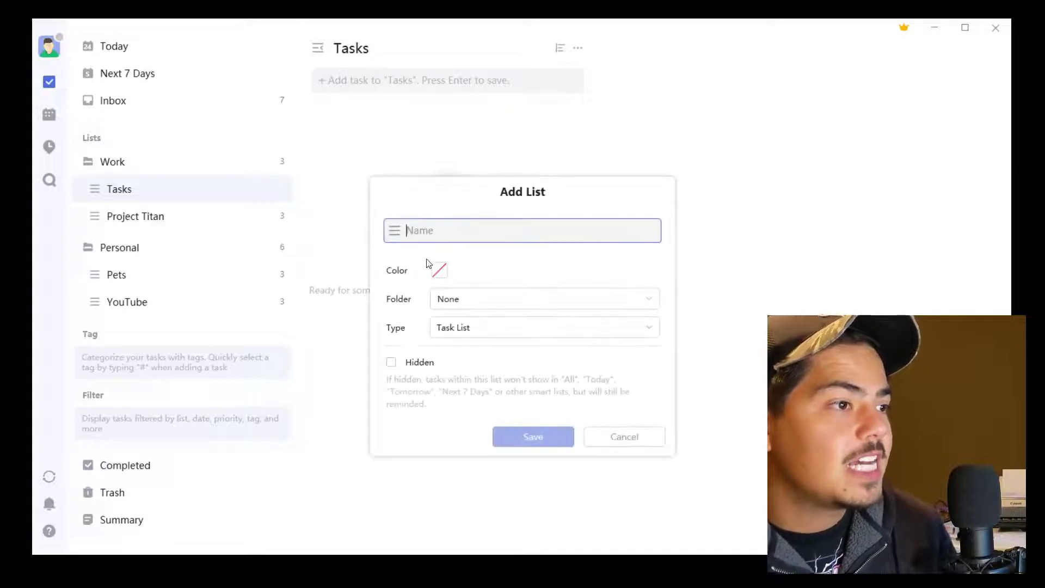
text(Tasks)
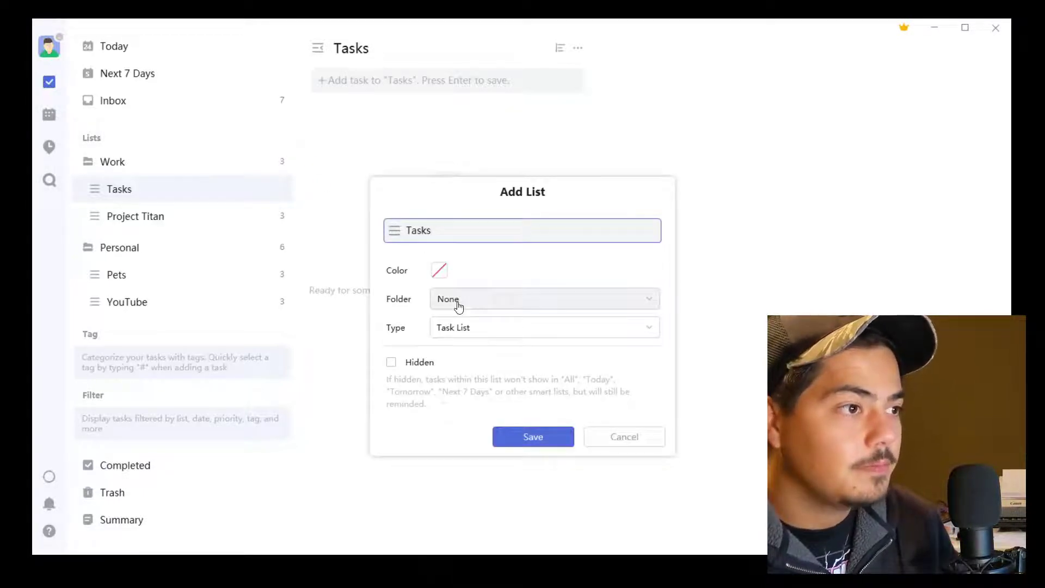
click(459, 306)
click(470, 379)
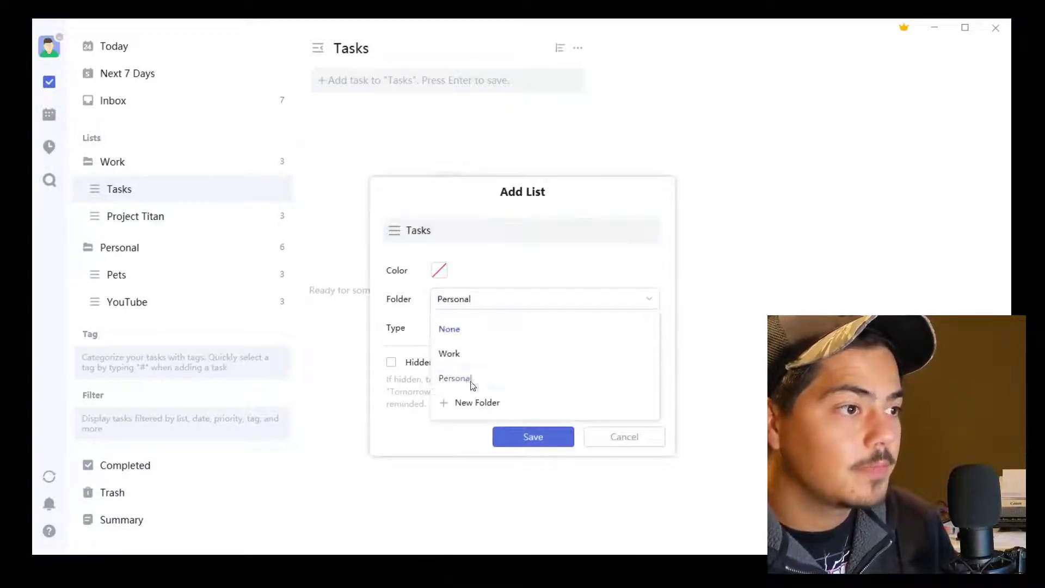
click(528, 439)
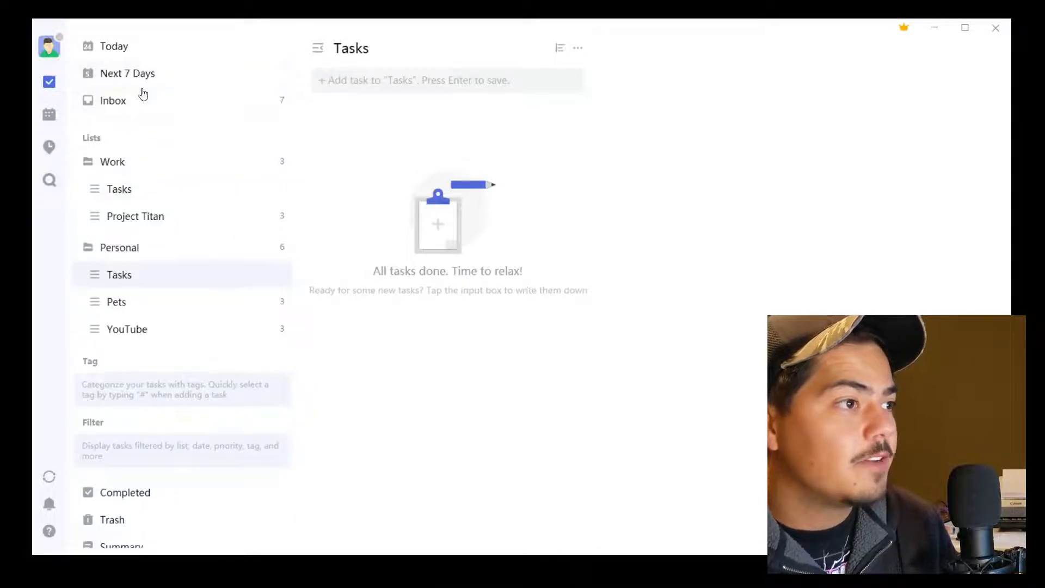
Step: Move the four Inbox tasks from Call cable company about internet bill through Go grocery shopping to the Tasks list in the Personal folder
click(143, 100)
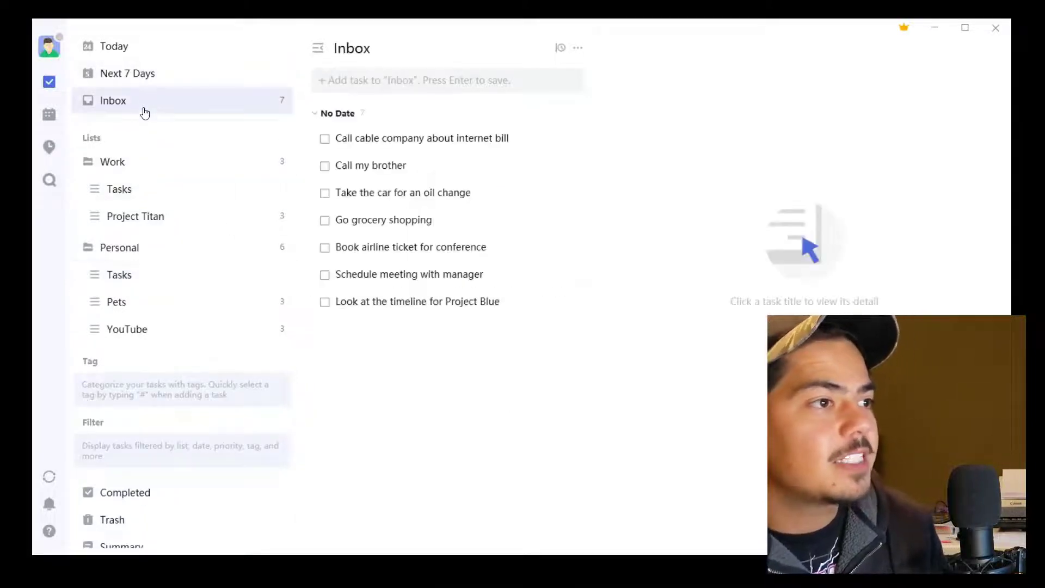
click(305, 140)
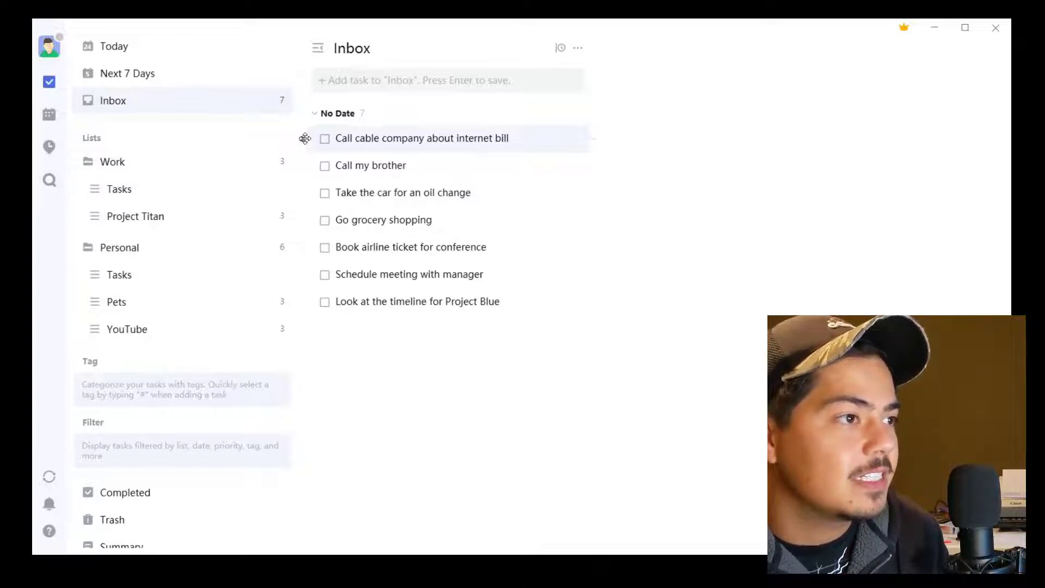
click(316, 168)
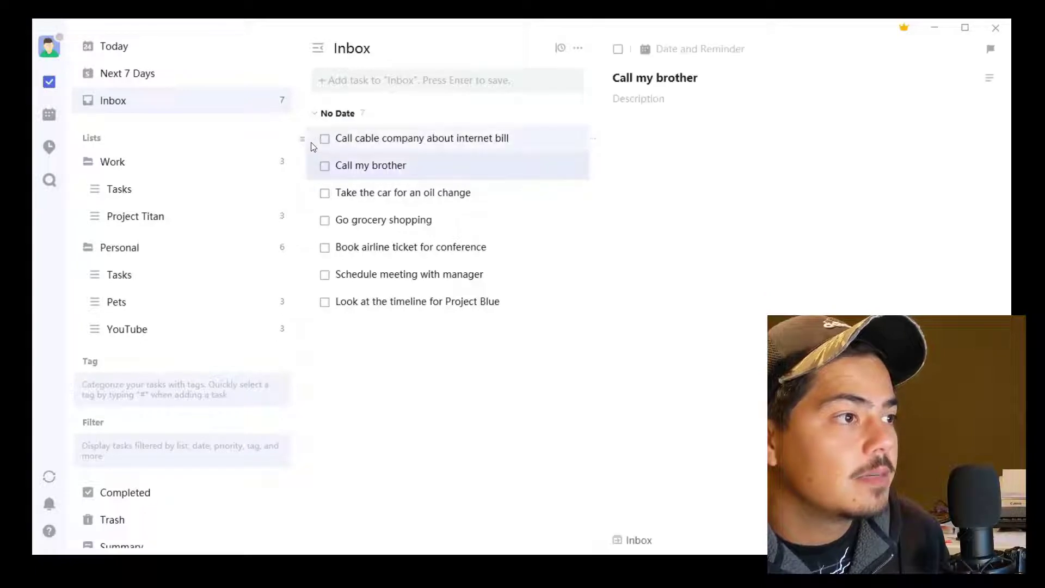
shift+click(312, 145)
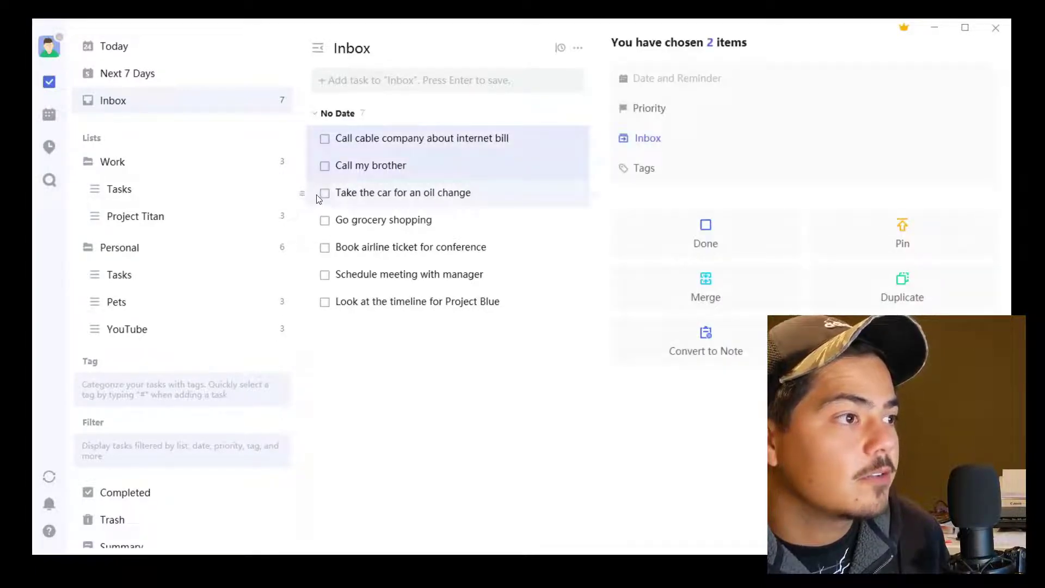
shift+click(318, 225)
drag(318, 225, 135, 283)
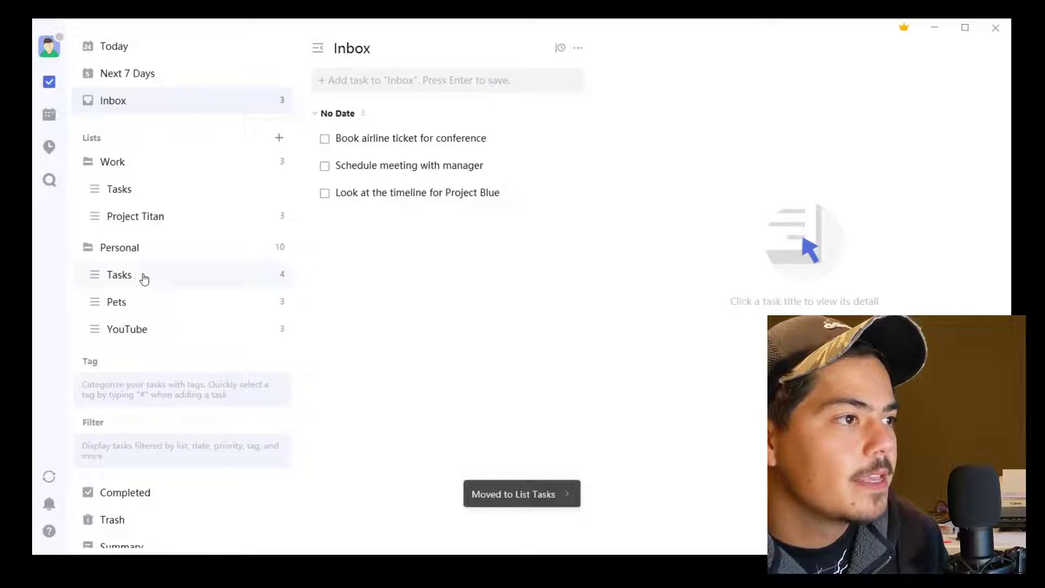
Step: Move the airline ticket, manager meeting and Project Blue timeline tasks from the Inbox to the Tasks list in the Work folder
click(314, 195)
drag(313, 175, 189, 187)
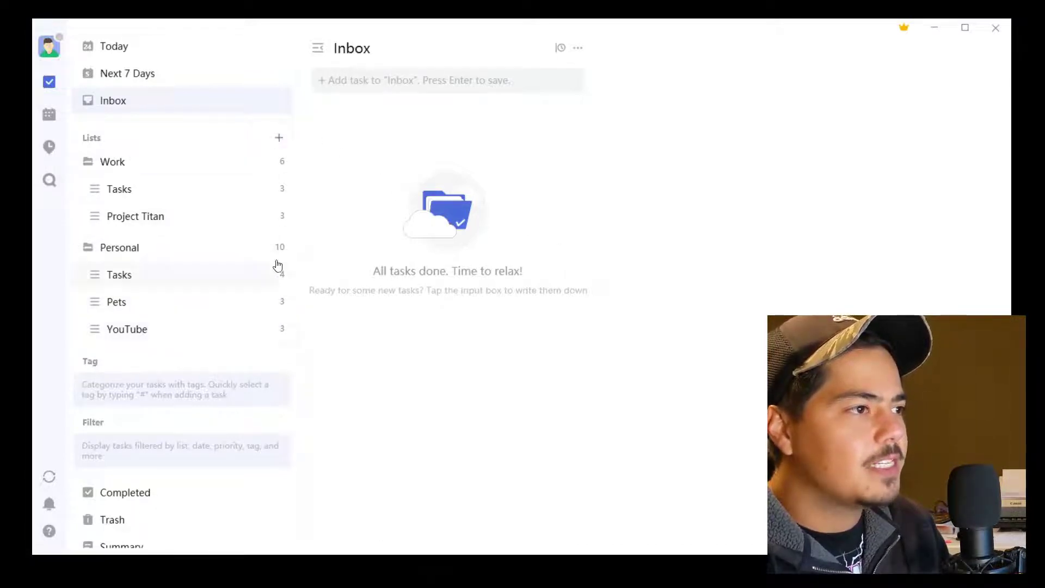
Step: Collapse the Work folder and view all tasks of the Personal folder together, keeping its lists expanded
click(77, 163)
click(75, 189)
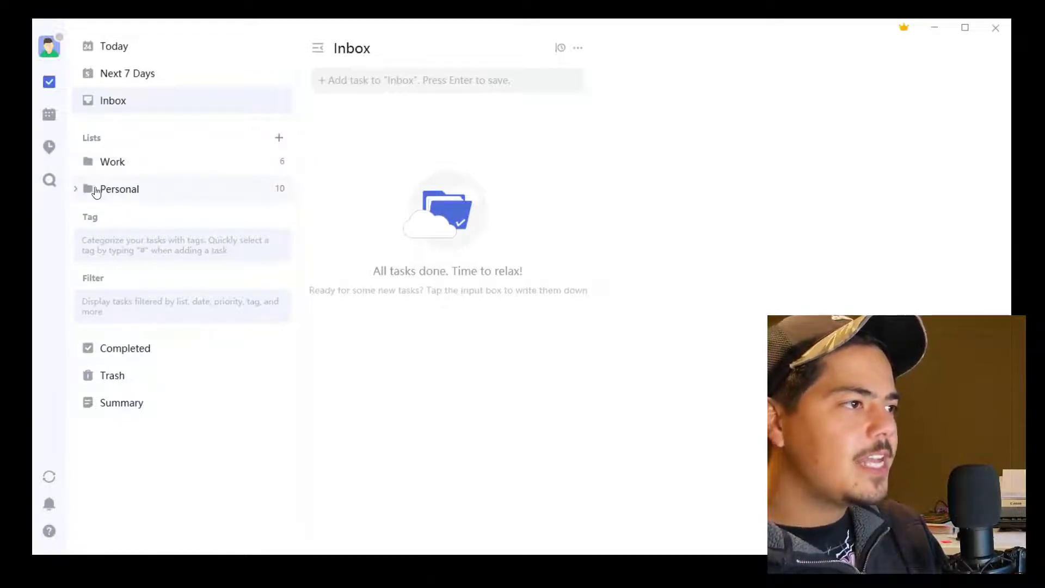
click(75, 191)
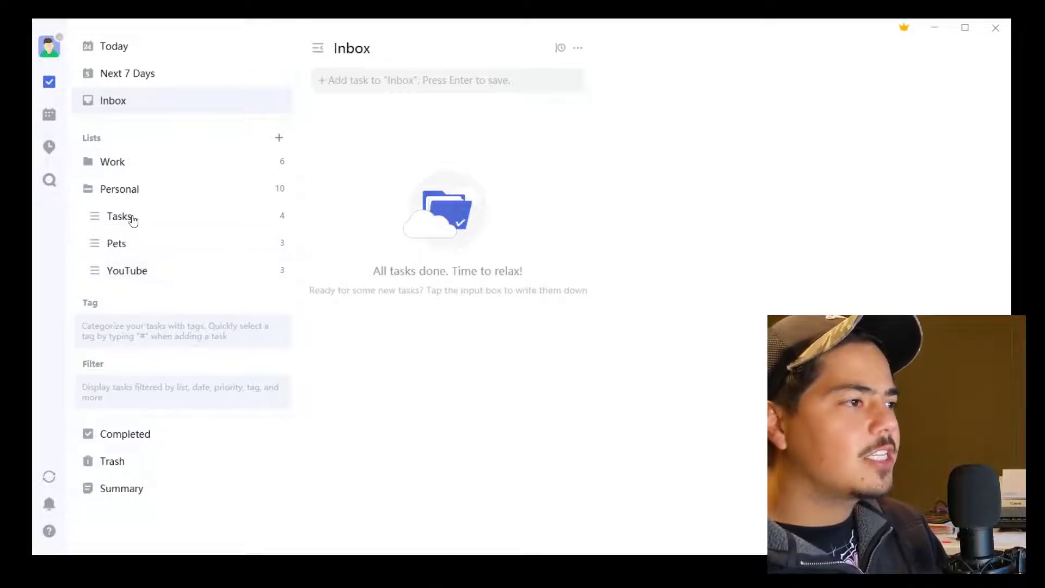
click(126, 190)
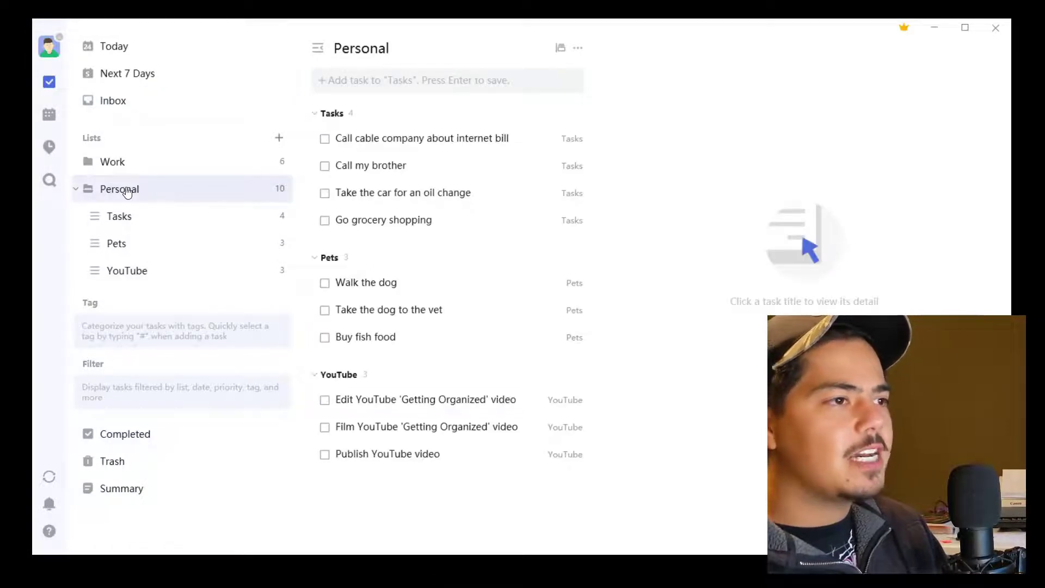
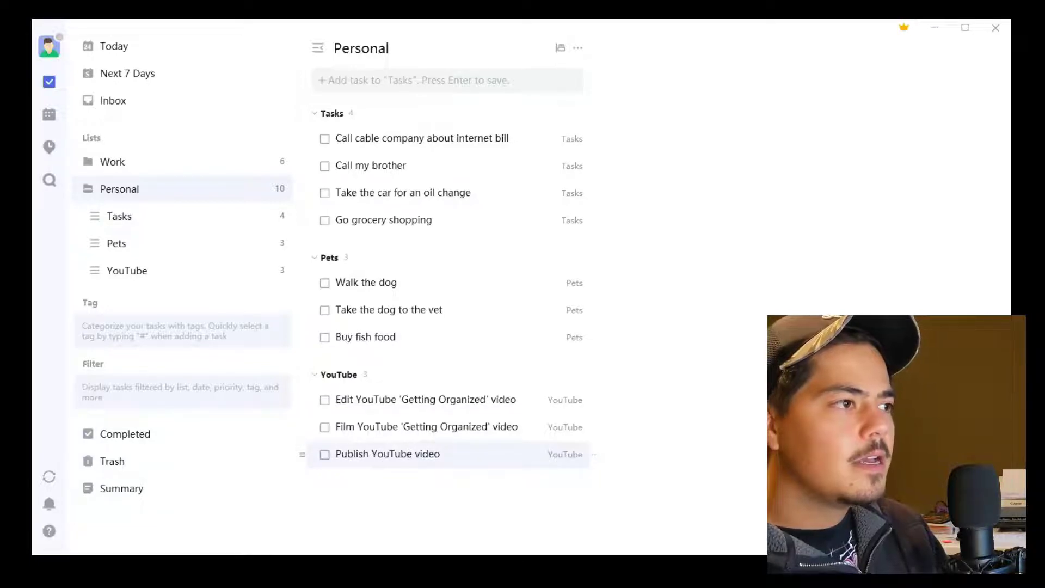
Step: Set the colour of the Tasks list in the Personal folder to dark green
click(167, 228)
right_click(166, 227)
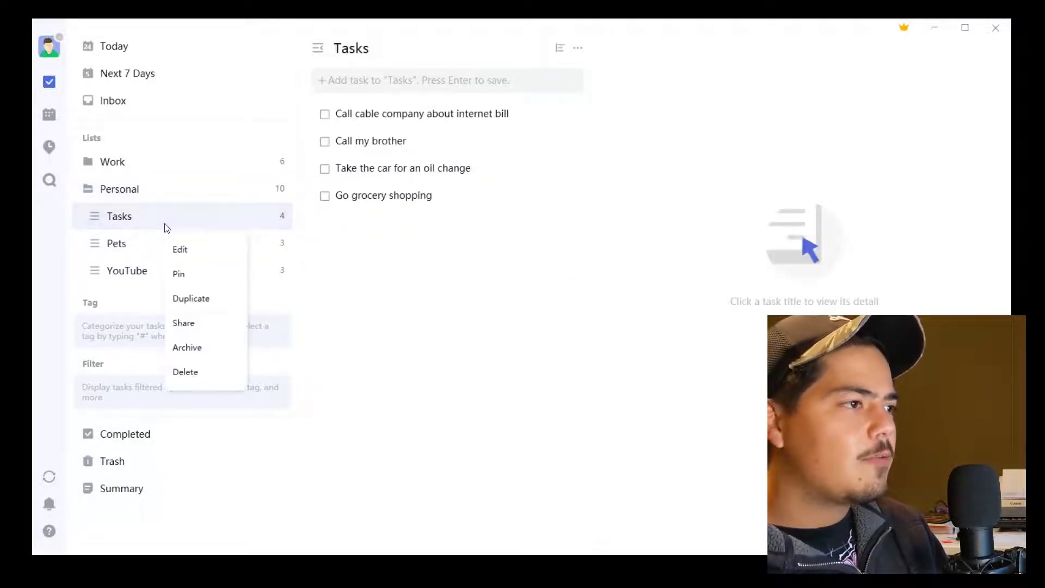
click(180, 252)
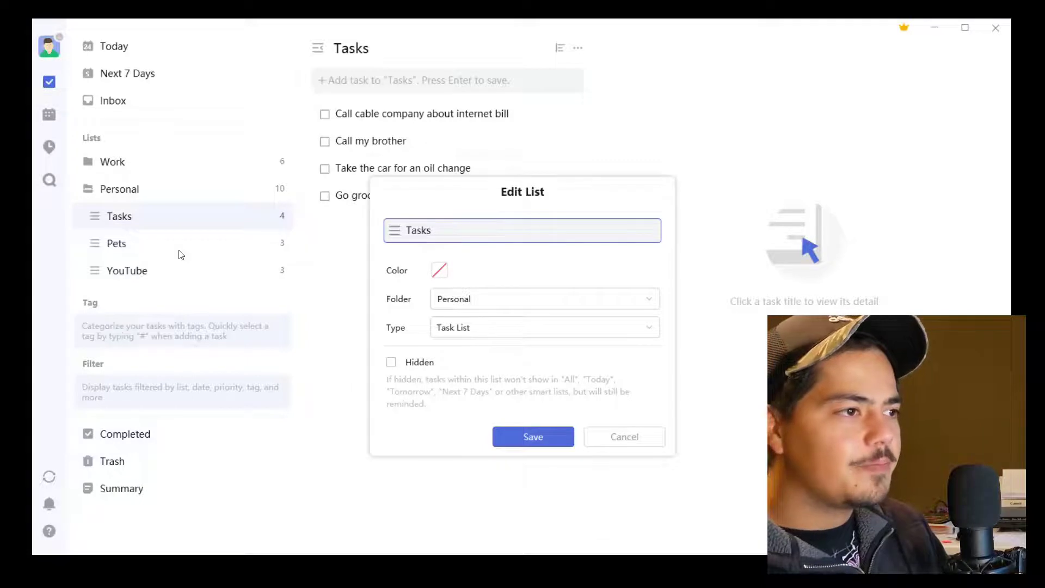
click(443, 274)
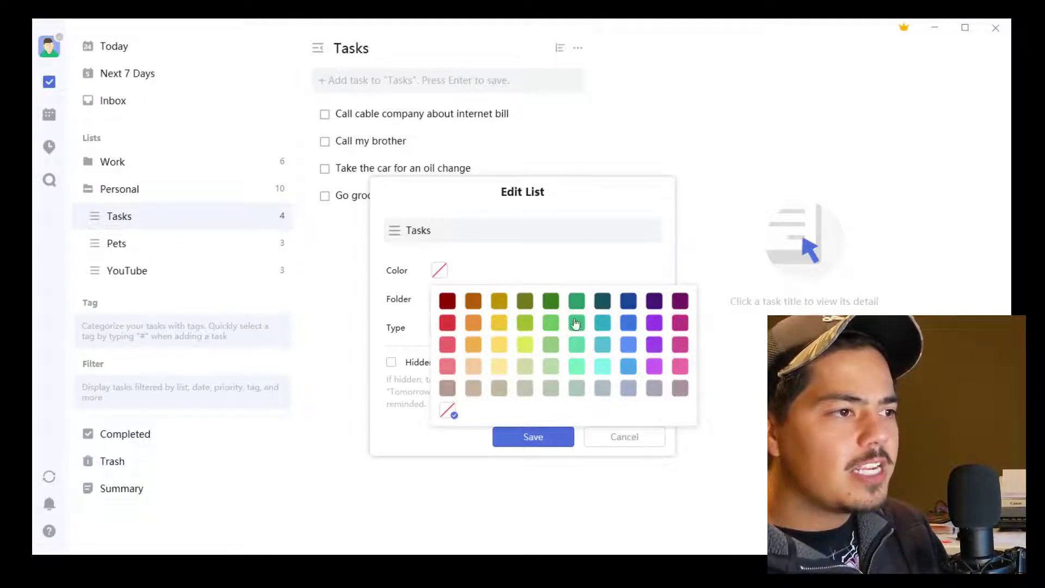
click(551, 302)
click(544, 438)
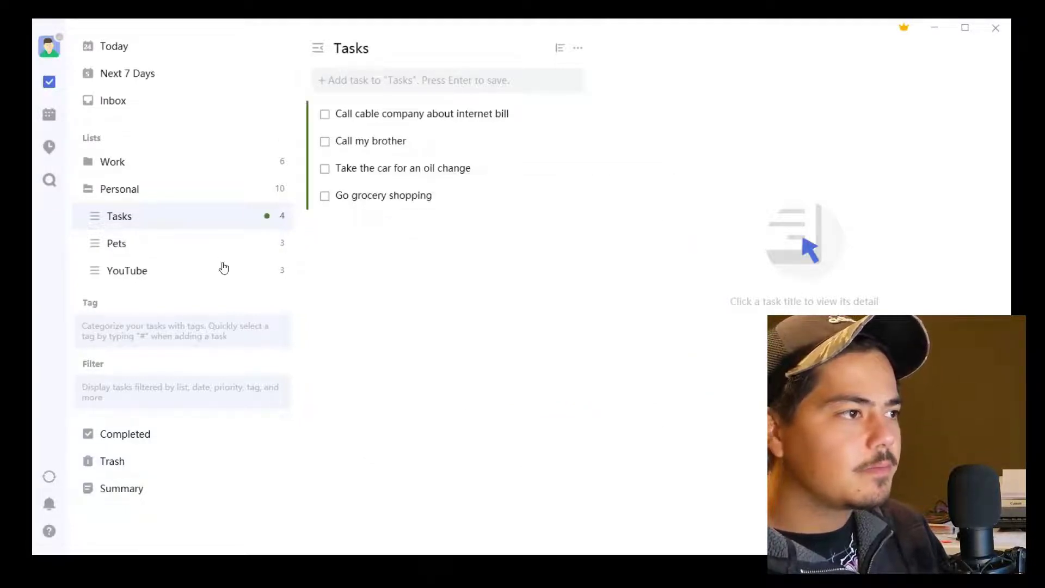
Step: Set the colour of the Pets list in the Personal folder to the same dark green
right_click(207, 248)
click(175, 245)
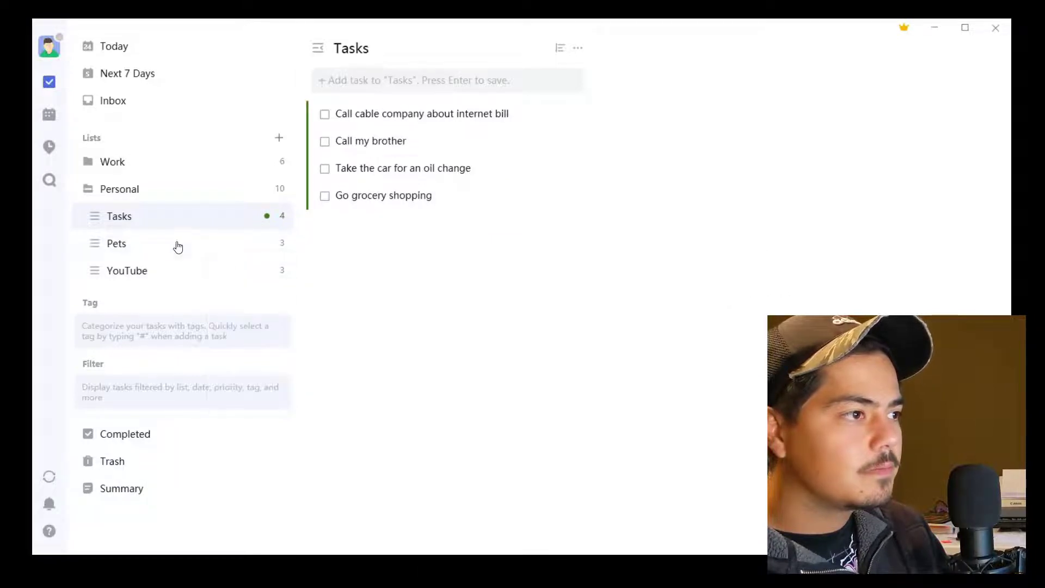
click(175, 245)
right_click(177, 248)
click(196, 269)
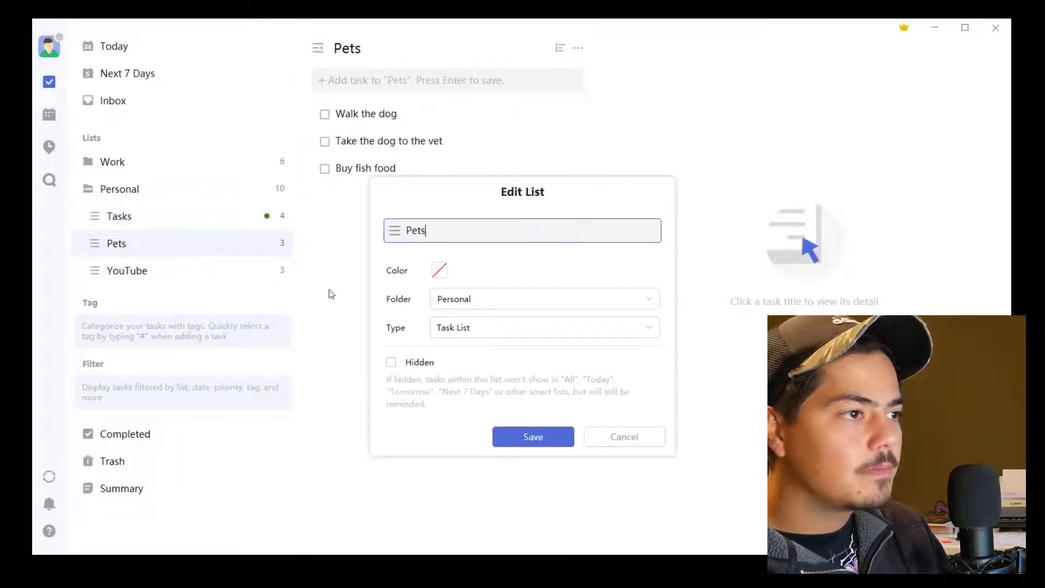
click(440, 273)
click(552, 304)
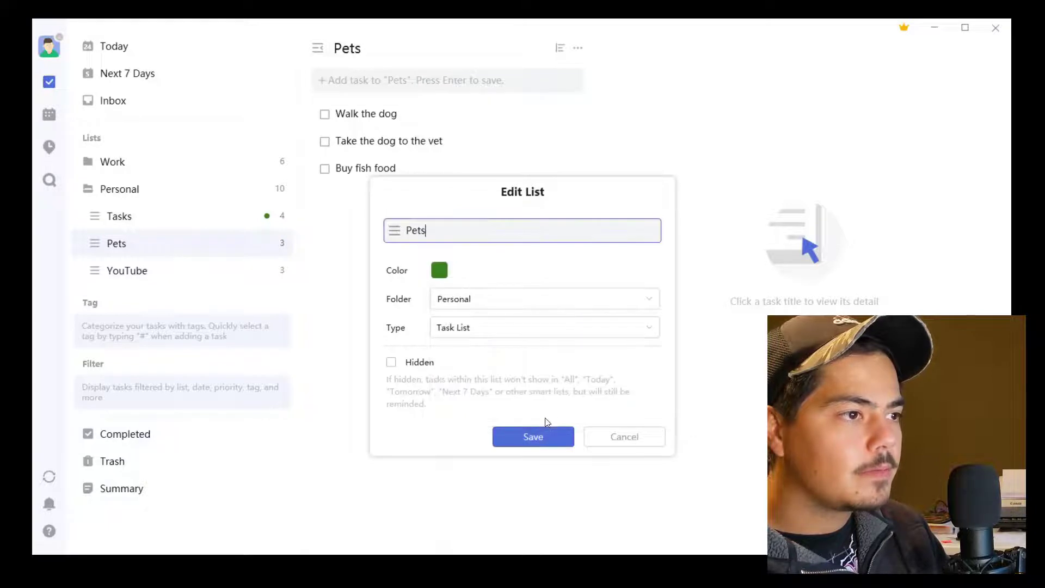
click(543, 438)
Step: Set the YouTube list's colour to dark green and view all tasks of the Personal folder together
click(162, 270)
right_click(162, 271)
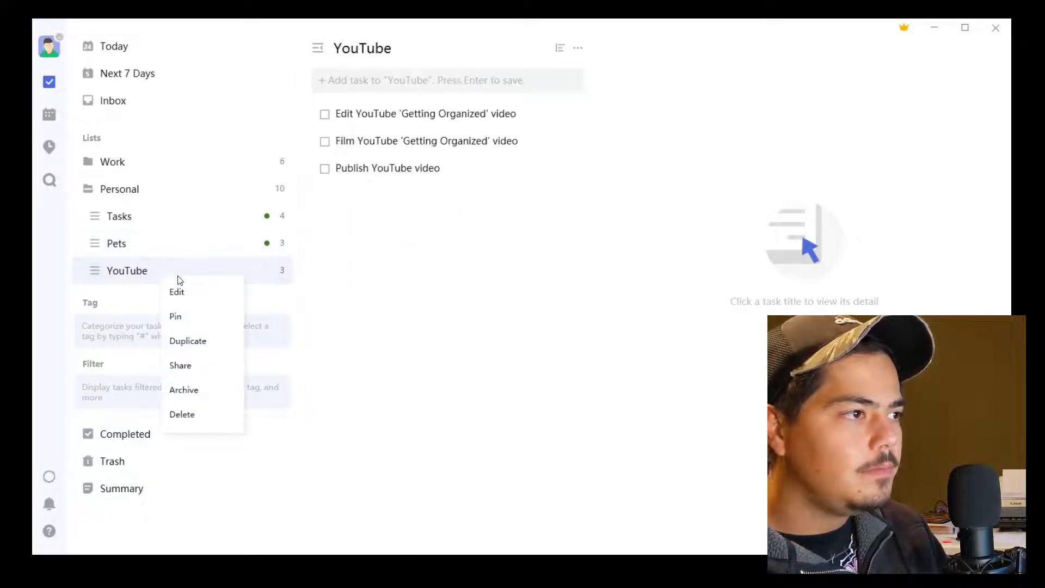
click(177, 289)
click(439, 272)
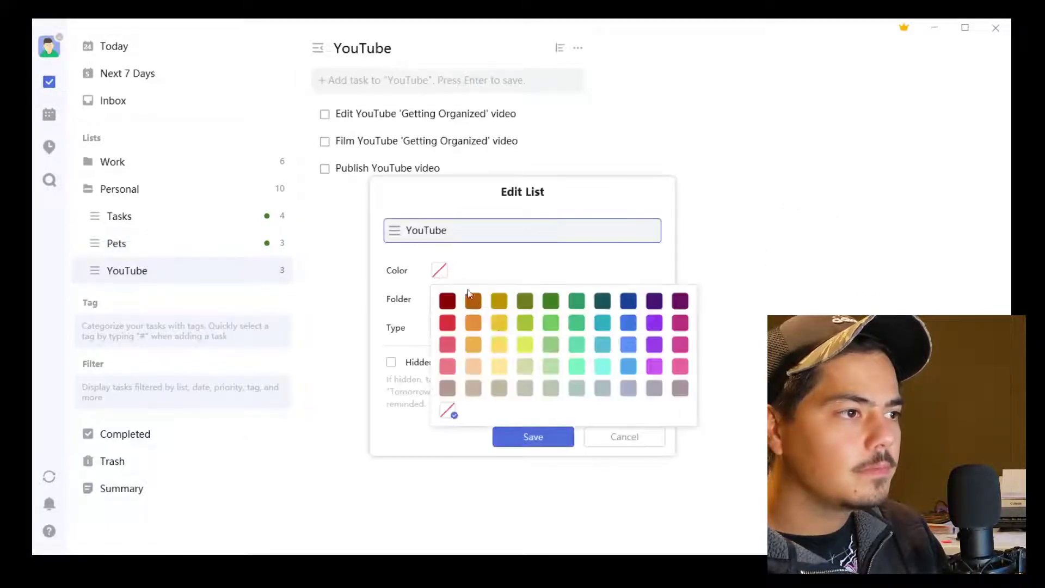
click(551, 305)
click(537, 437)
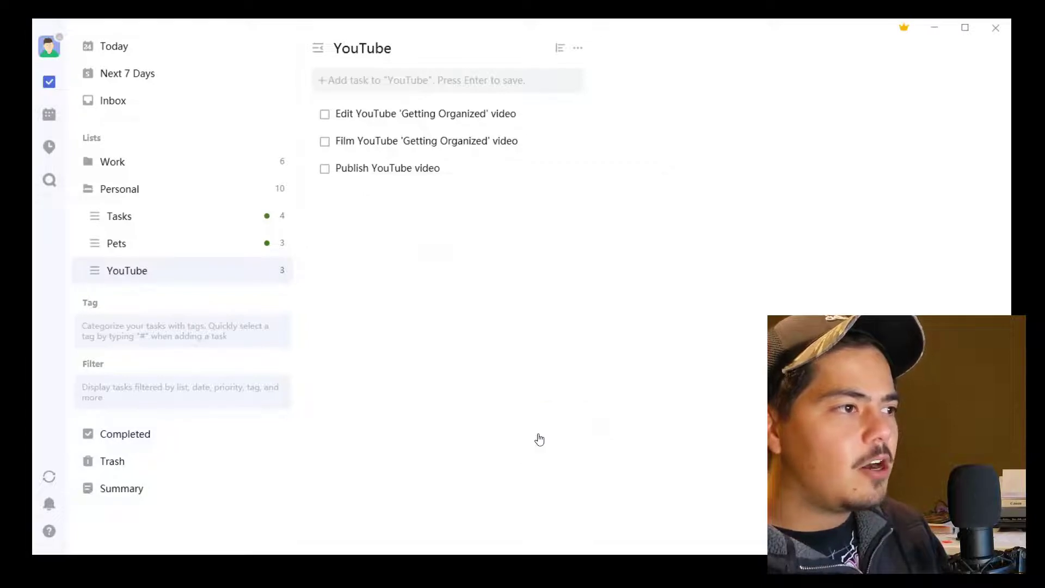
click(196, 194)
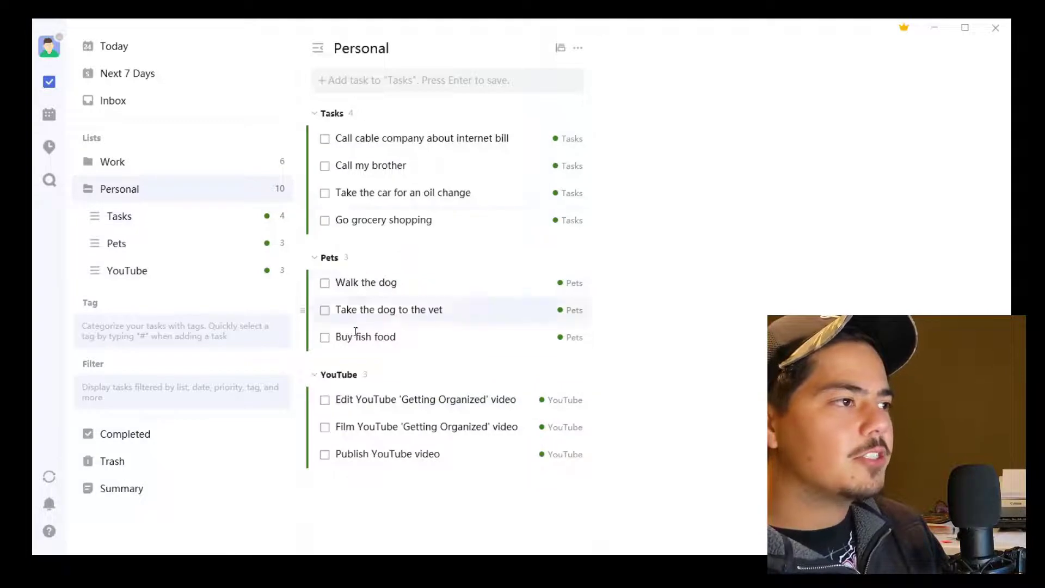
Step: Expand the Work folder and set the colour of its Tasks list to light blue
click(75, 163)
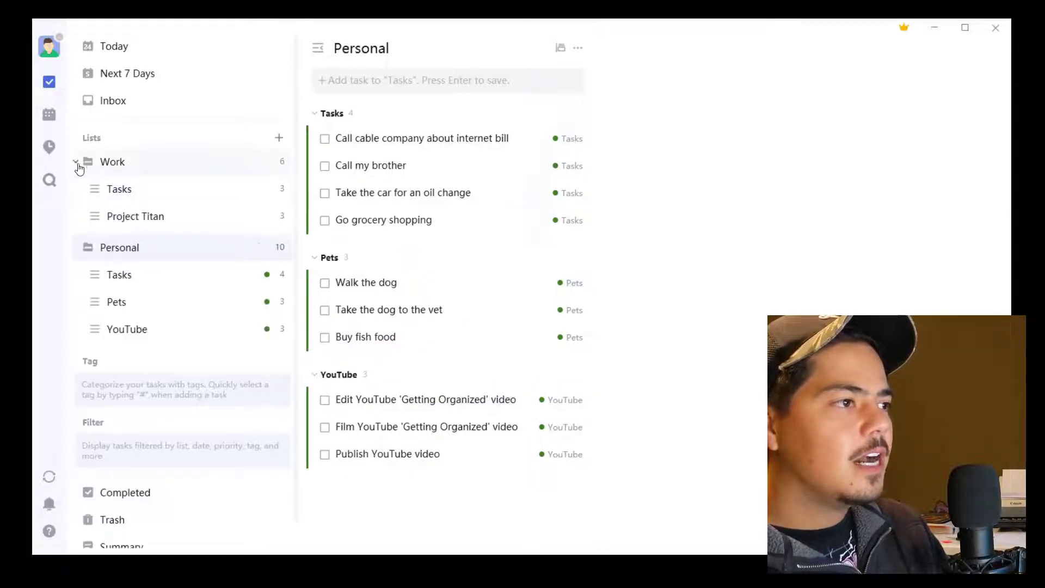
click(124, 191)
right_click(130, 194)
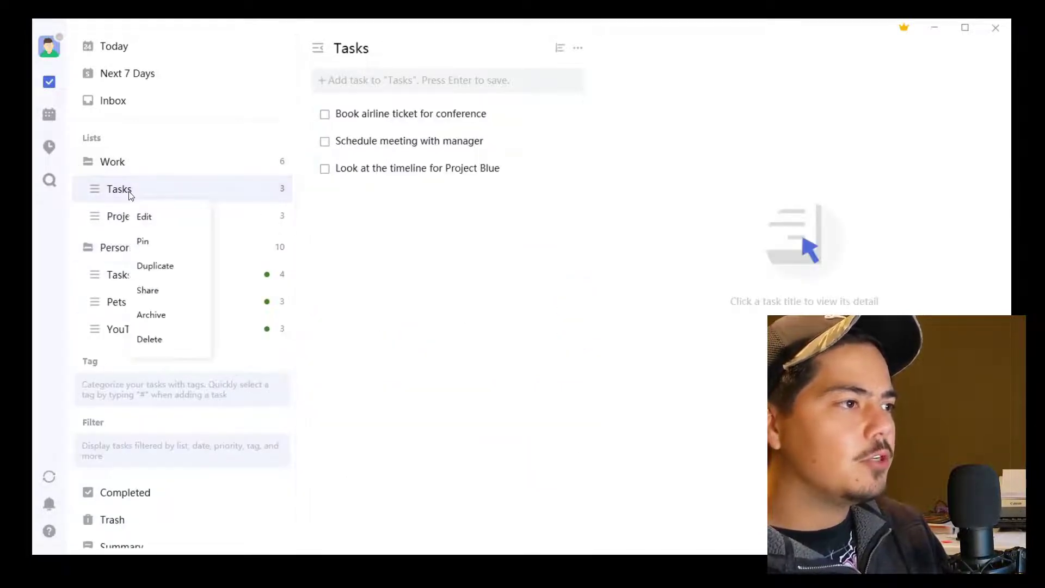
click(148, 216)
click(439, 270)
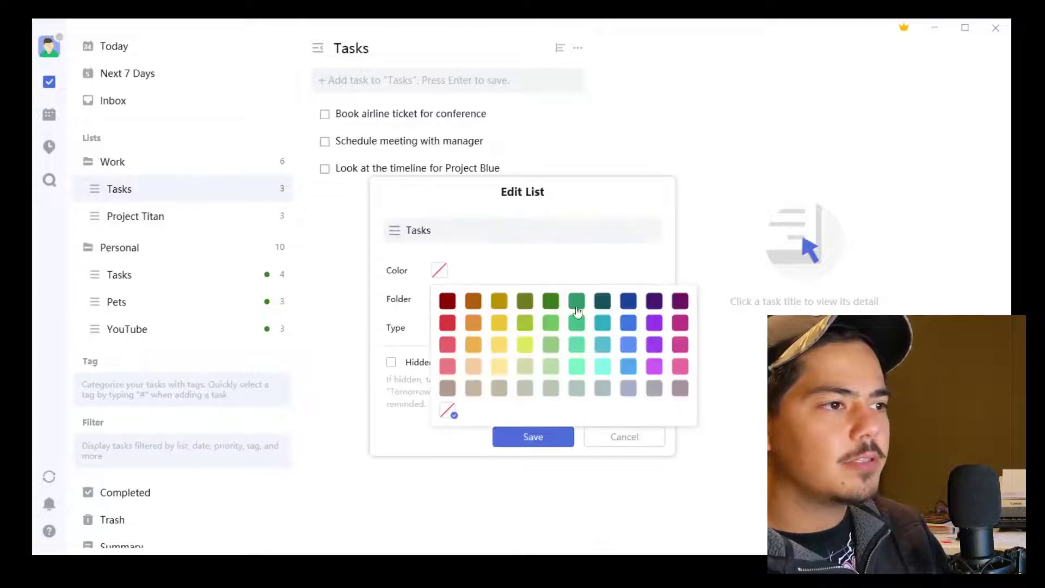
click(626, 341)
click(561, 445)
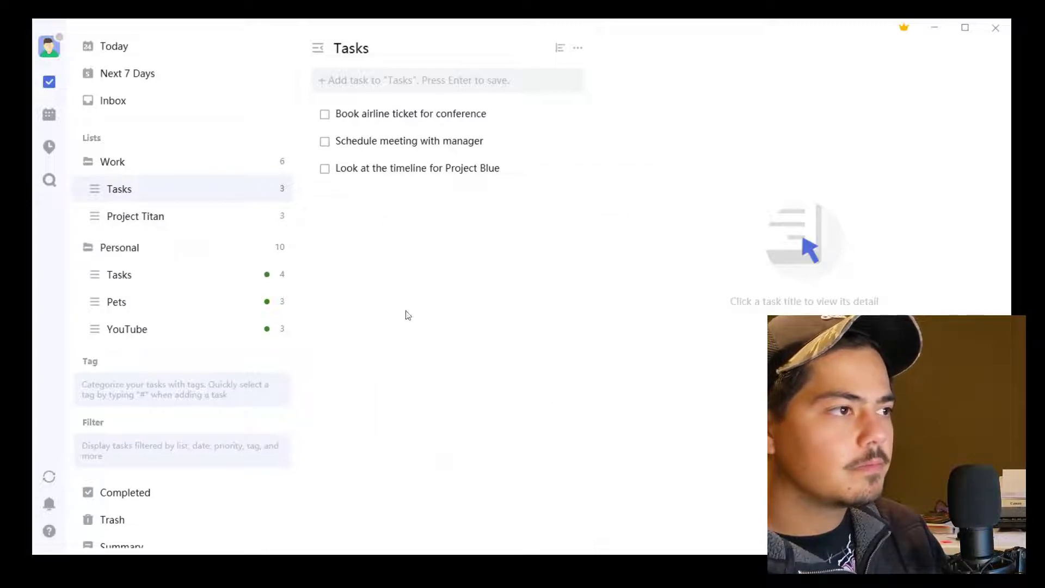
Step: Set the colour of the Project Titan list in the Work folder to the same light blue
click(198, 225)
right_click(199, 225)
click(223, 245)
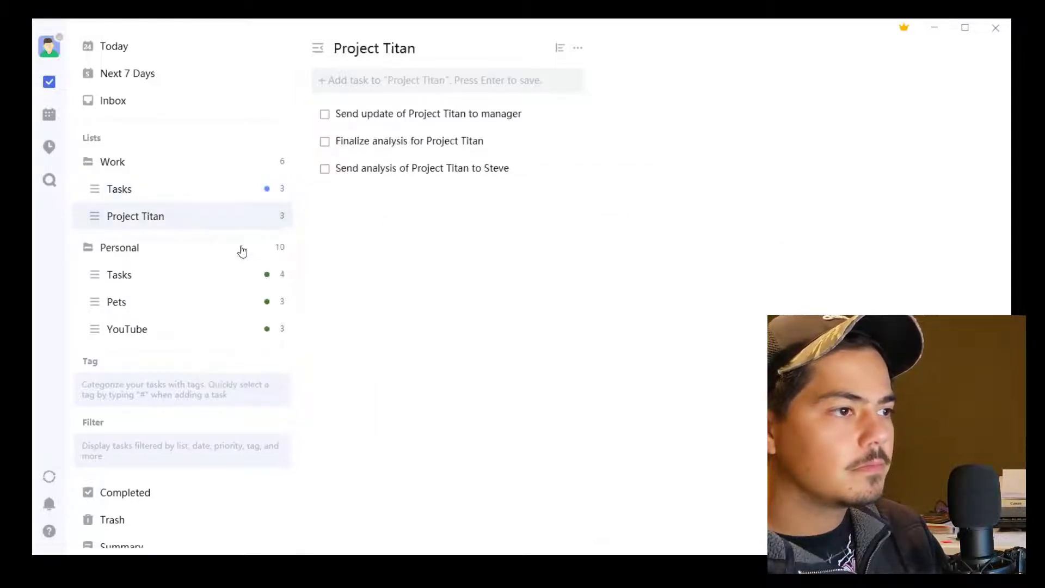
click(440, 271)
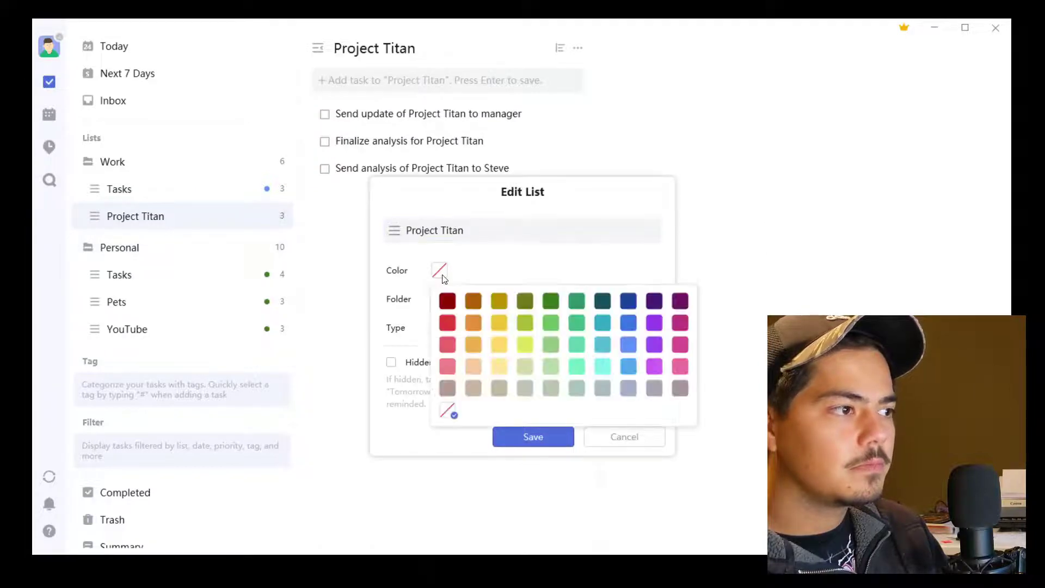
click(630, 348)
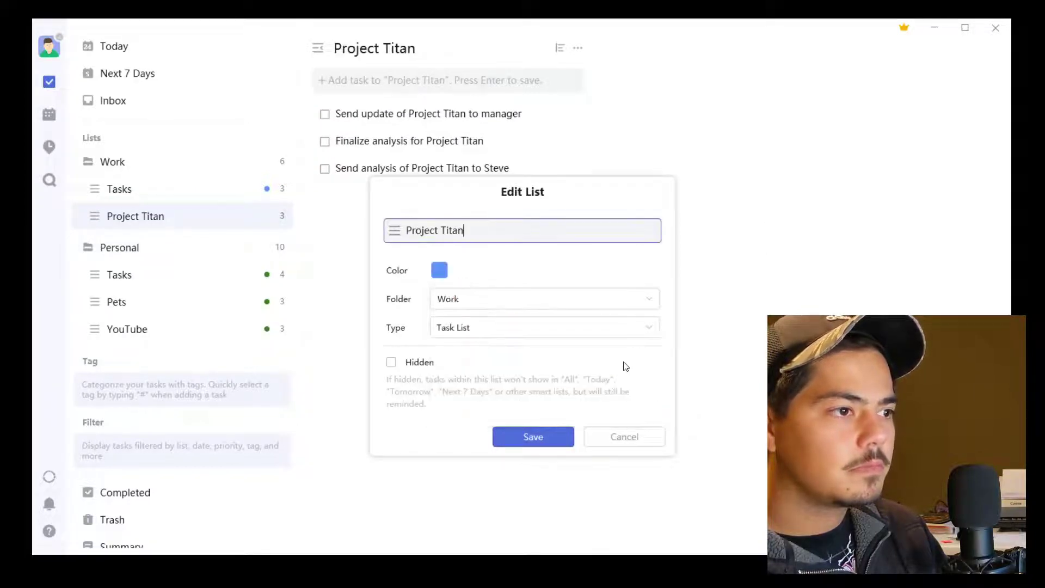
click(551, 439)
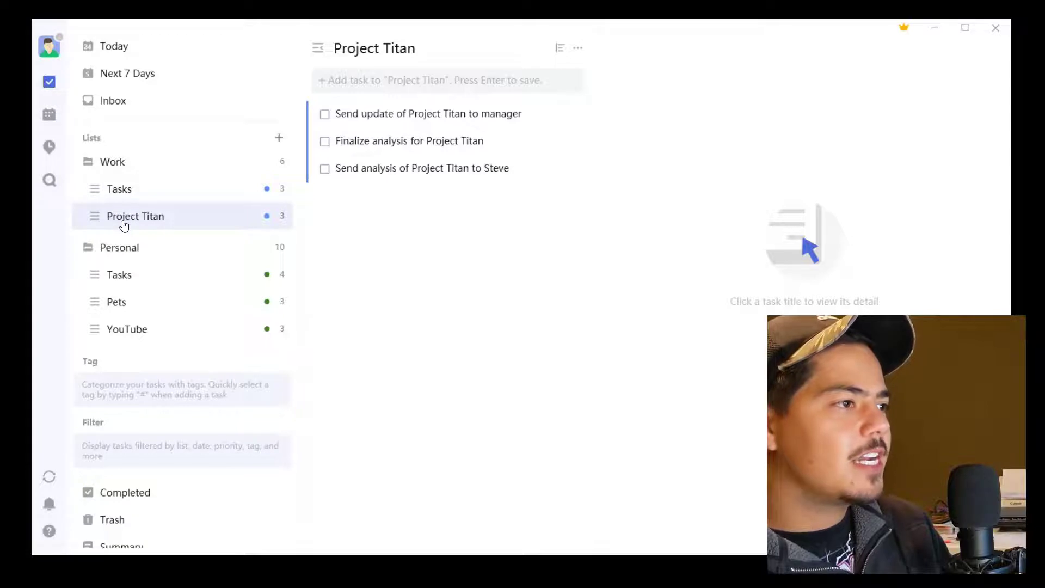
Step: Reorder the lists so that Project Titan sits above Tasks in Work and Pets sits above Tasks in Personal
drag(124, 225, 126, 185)
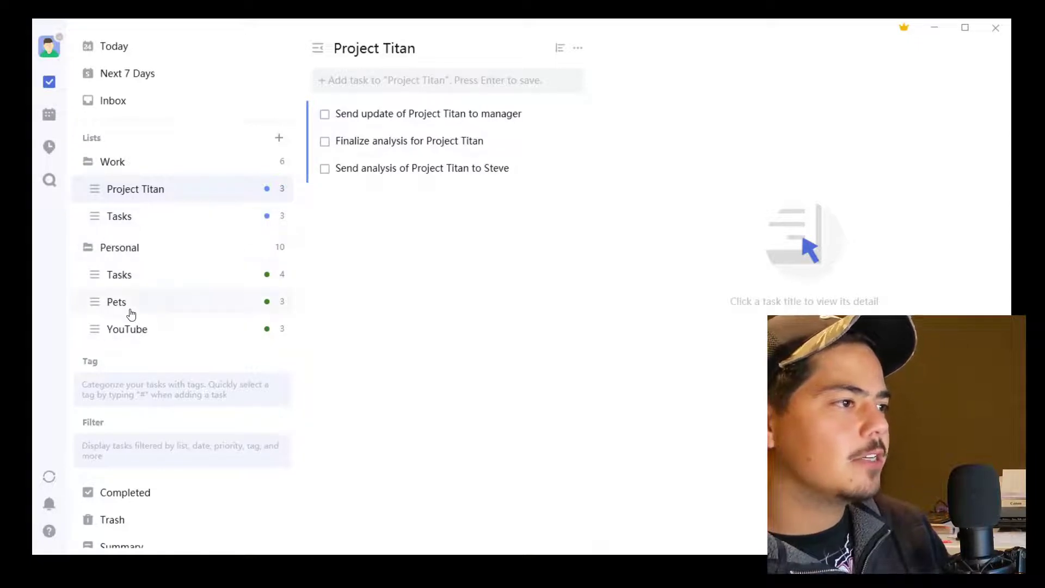
drag(125, 309, 131, 277)
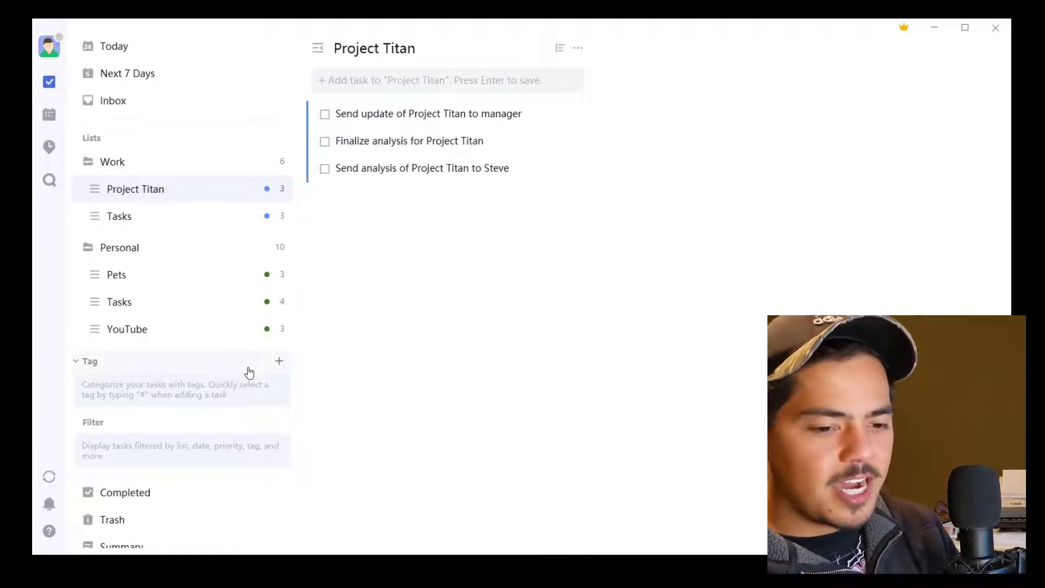
Step: Create two tags named Phone and Computer, both with the purple colour and no parent tag
click(280, 362)
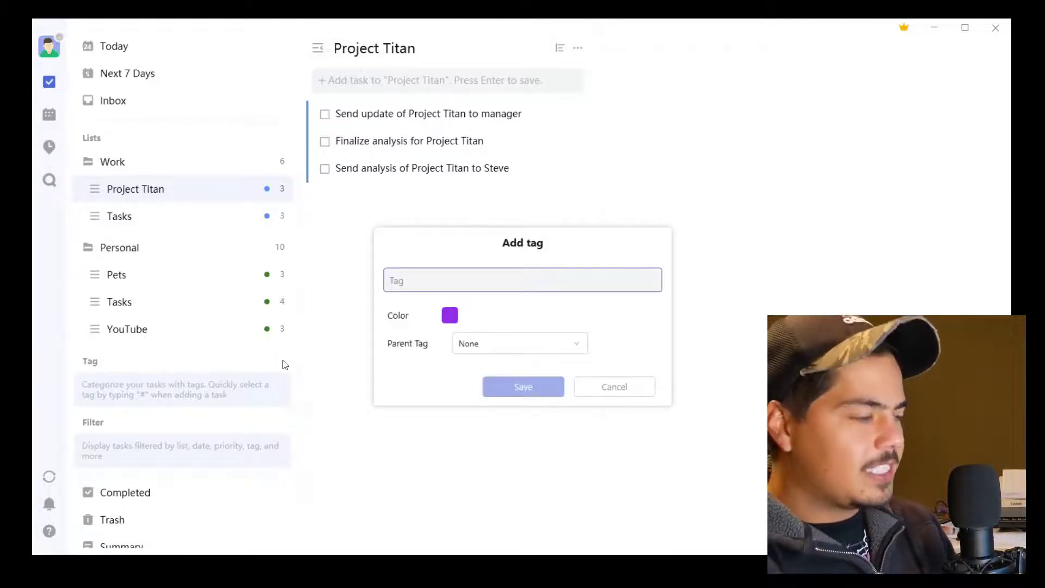
text(Phone)
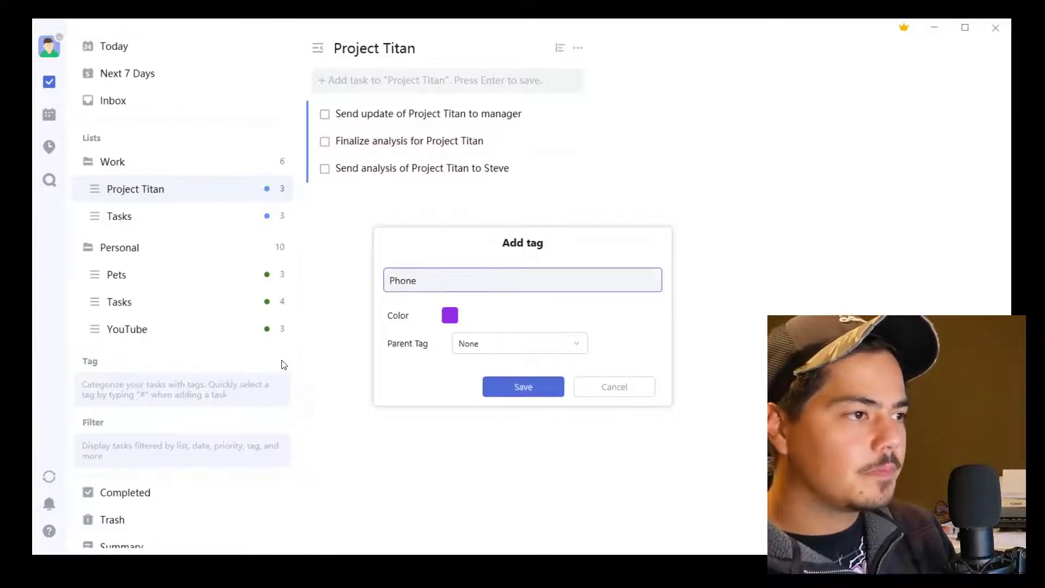
click(507, 390)
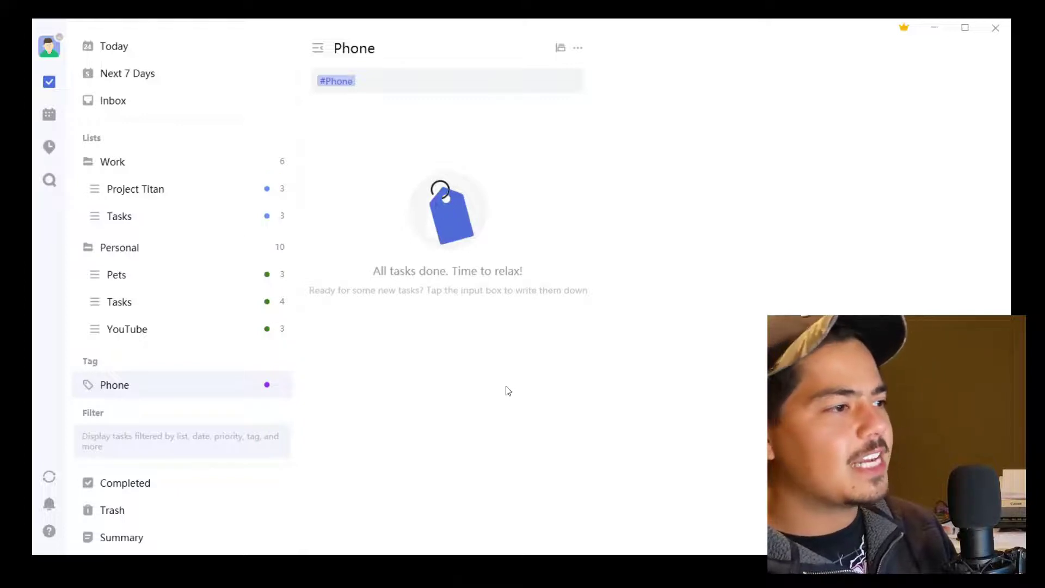
click(278, 362)
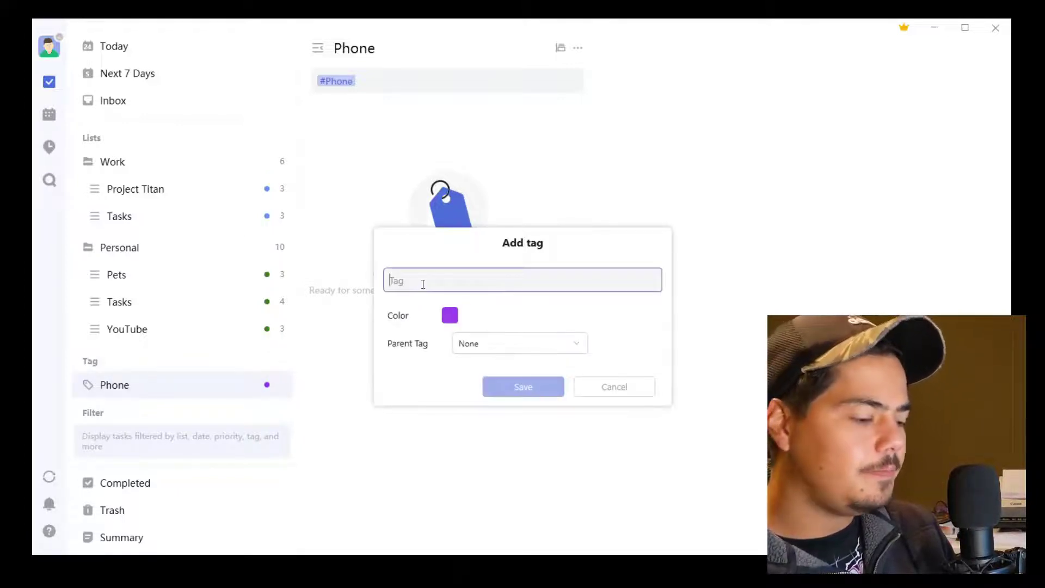
text(Computer)
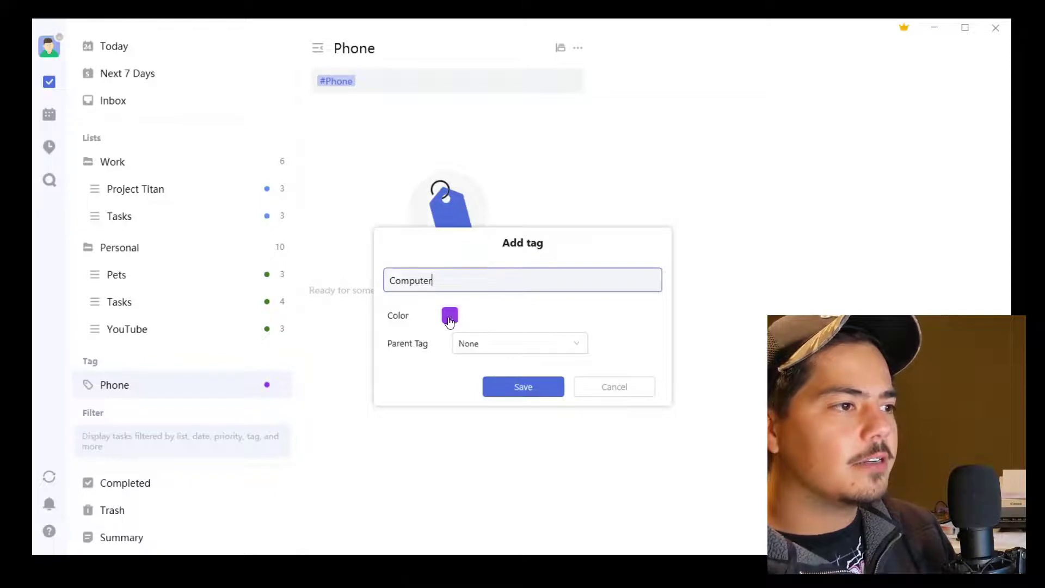
click(508, 388)
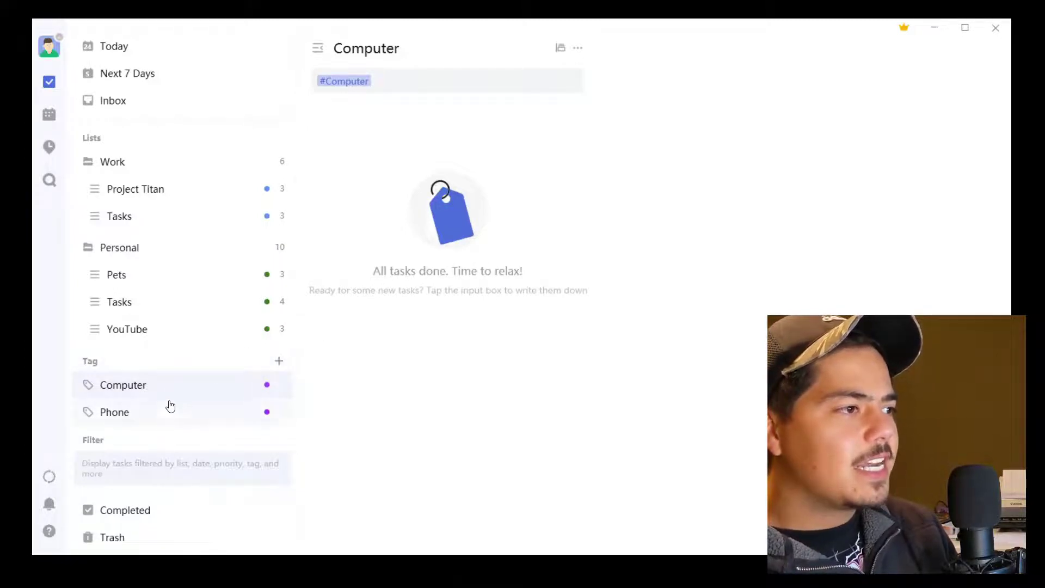
Step: Add the Phone tag to the Call cable company about internet bill task in the Personal folder's Tasks list
click(200, 313)
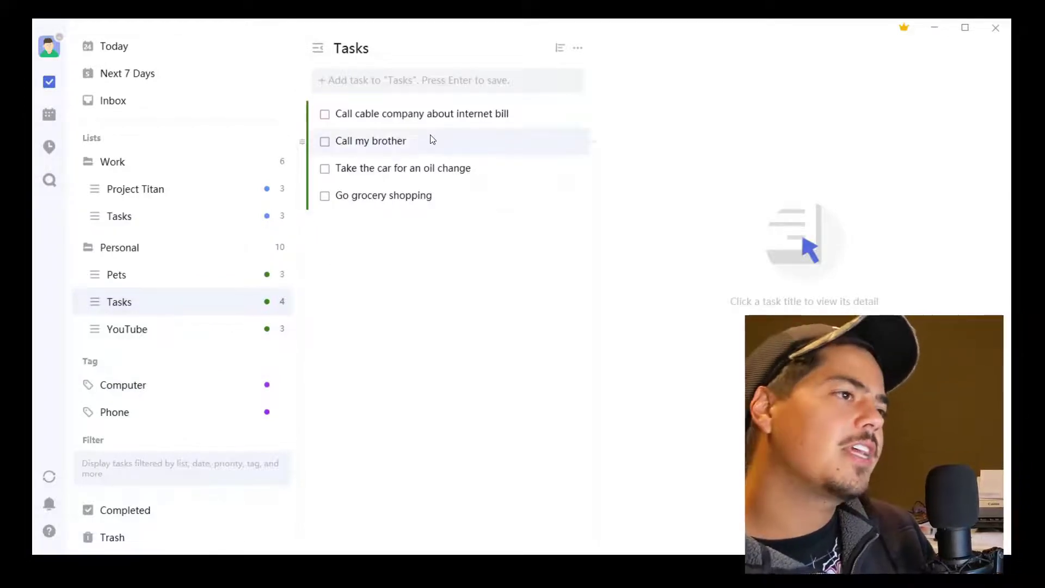
click(529, 113)
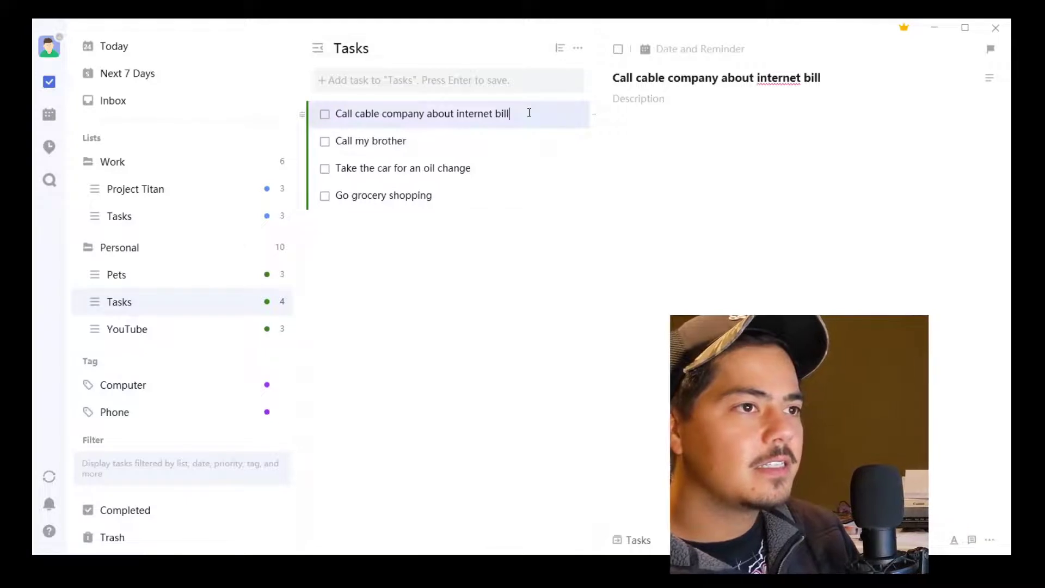
click(989, 540)
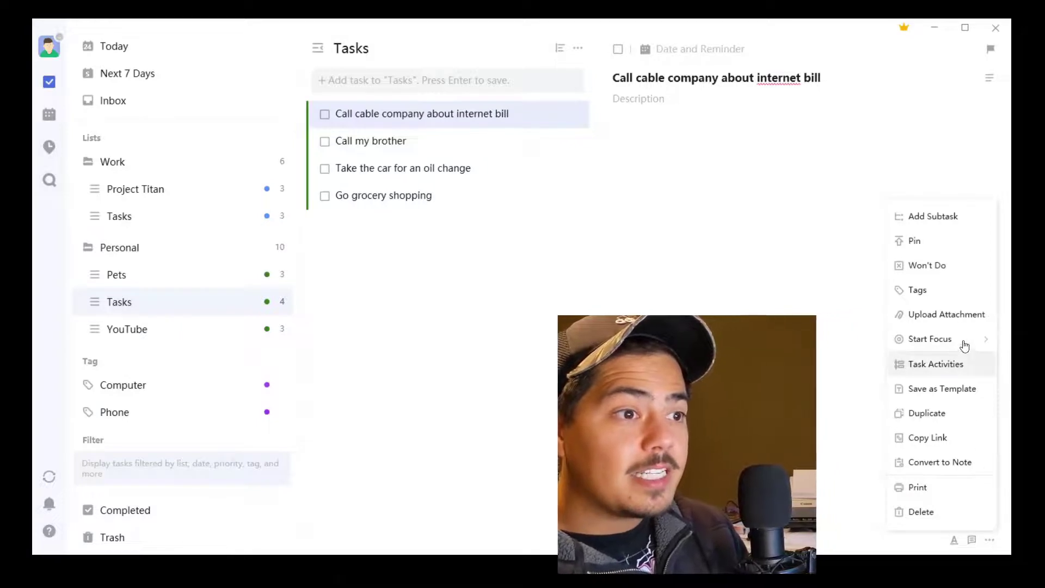
click(945, 293)
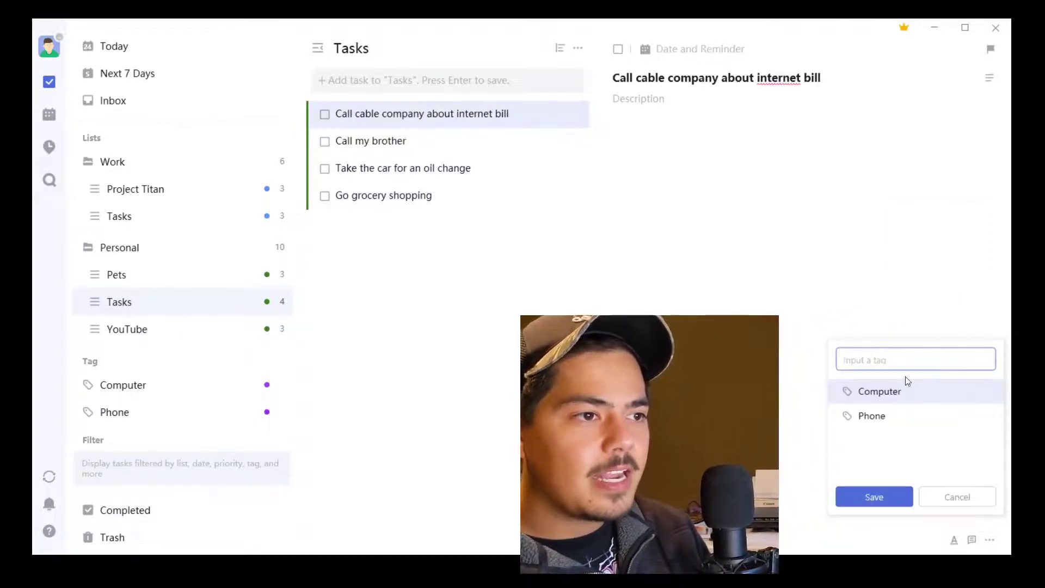
click(886, 423)
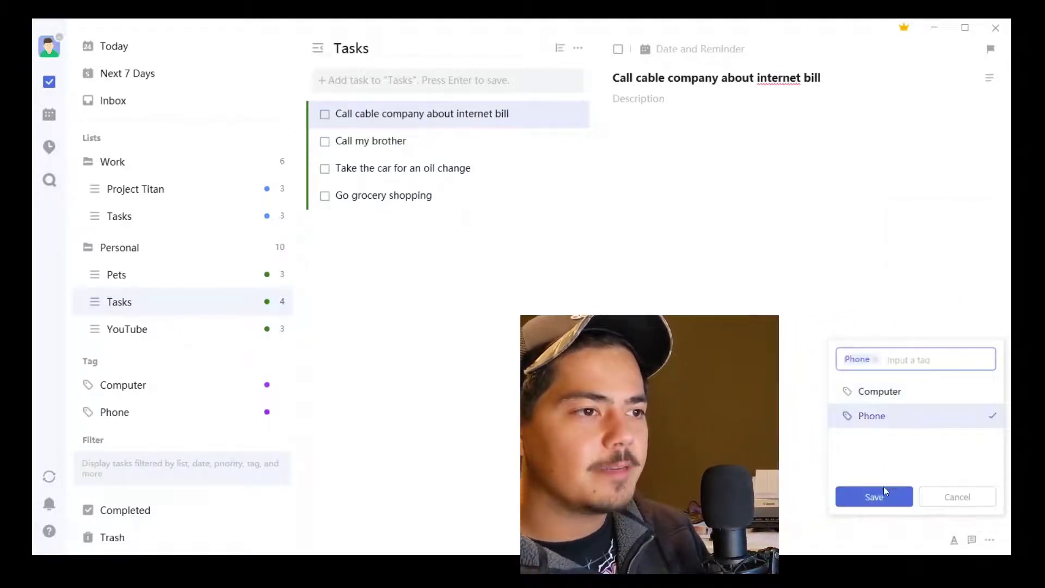
click(874, 497)
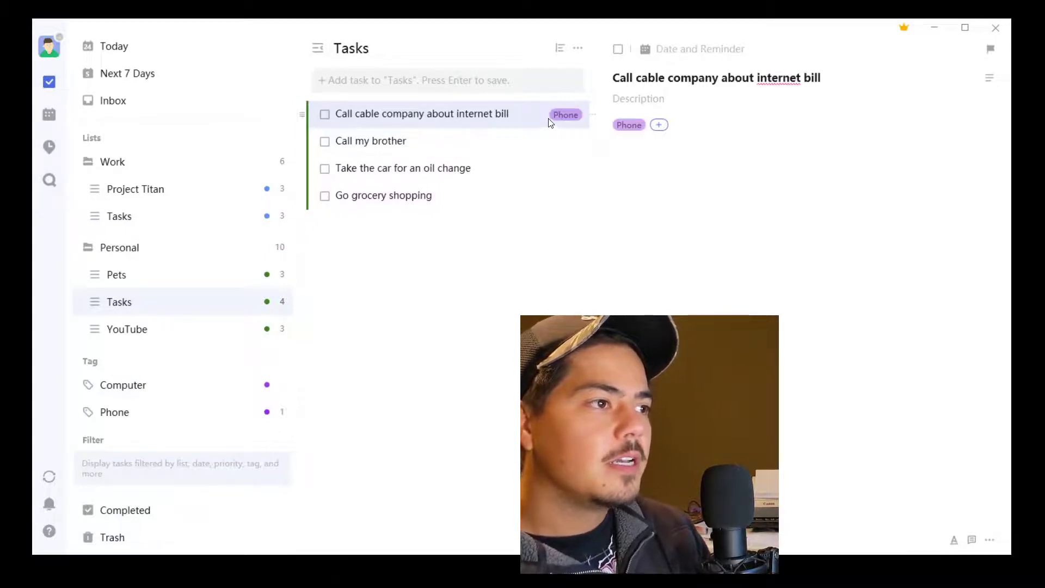
Step: Add the Phone tag to the Call my brother task in the Personal folder's Tasks list
click(502, 140)
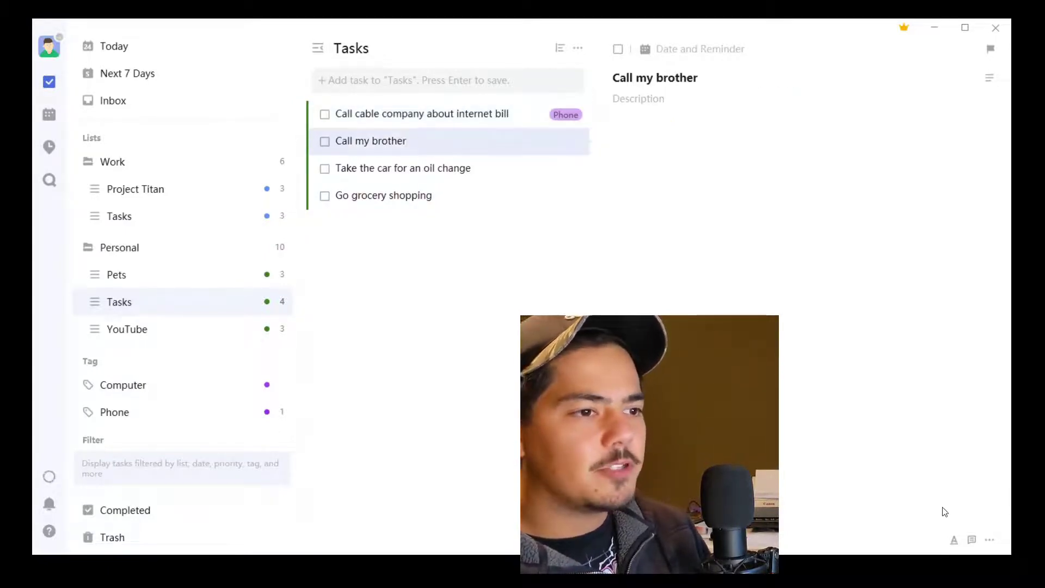
key(Home)
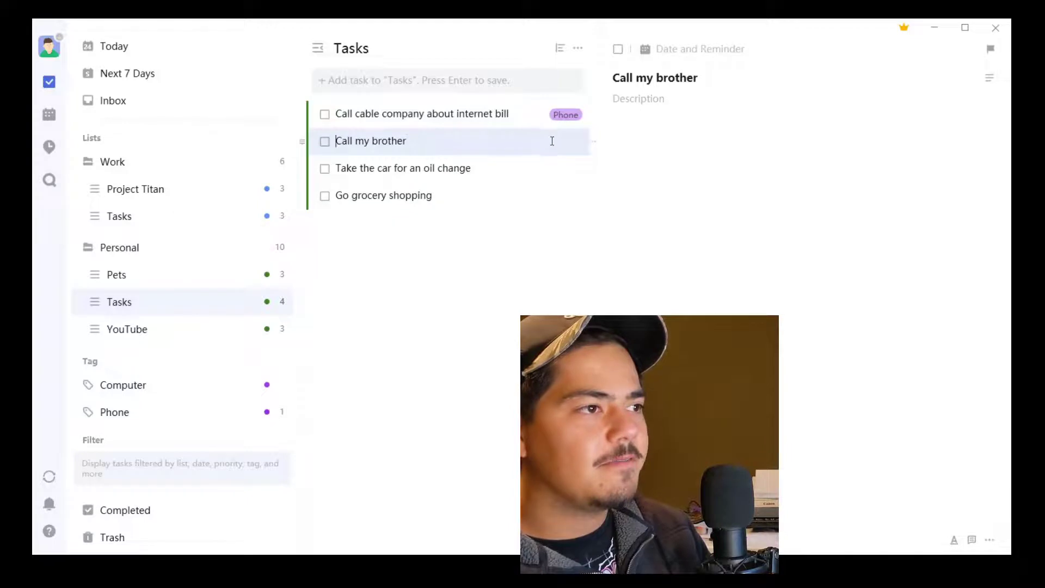
click(989, 540)
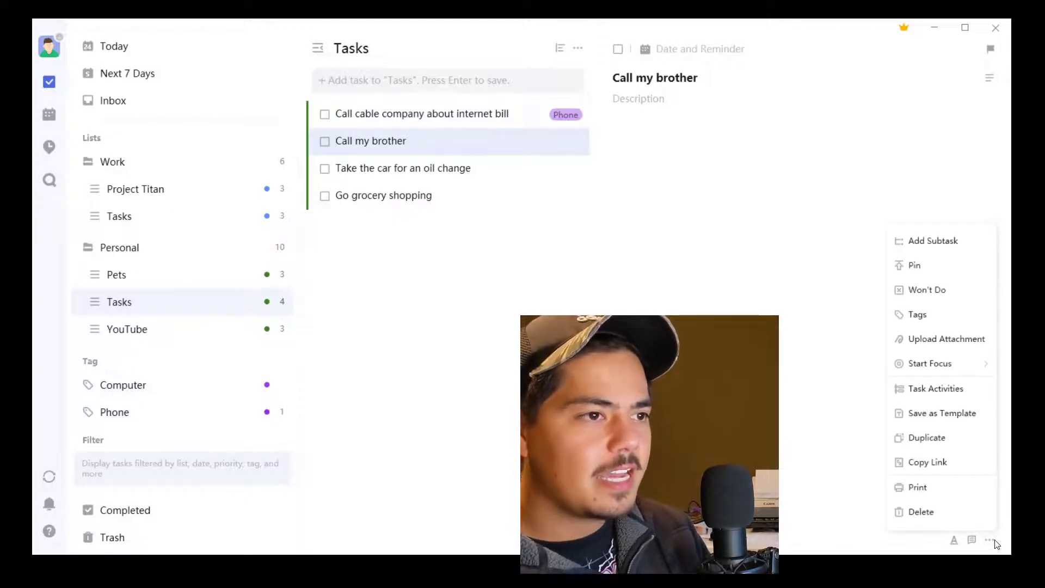
click(953, 315)
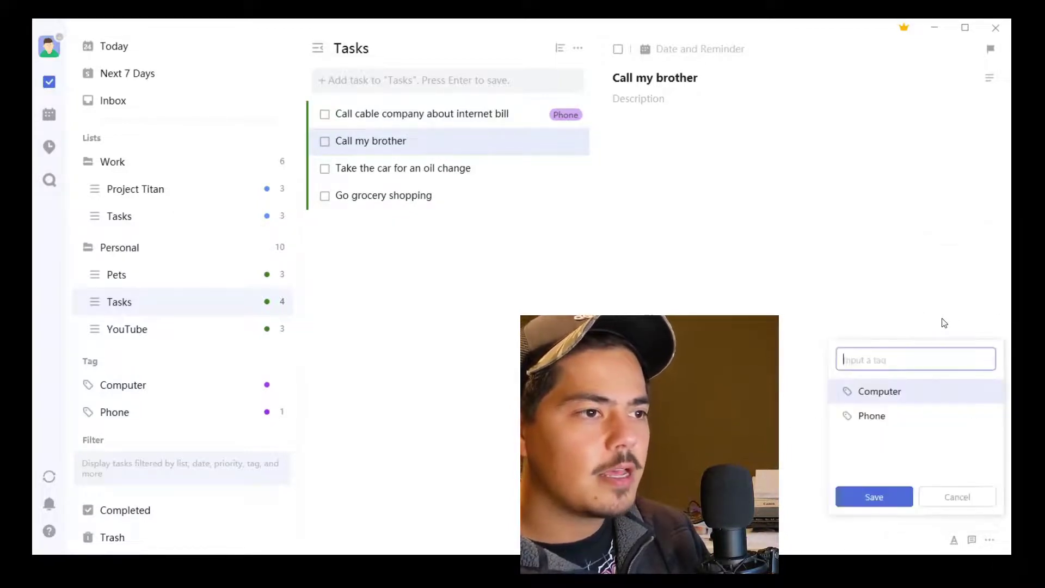
click(882, 416)
click(893, 507)
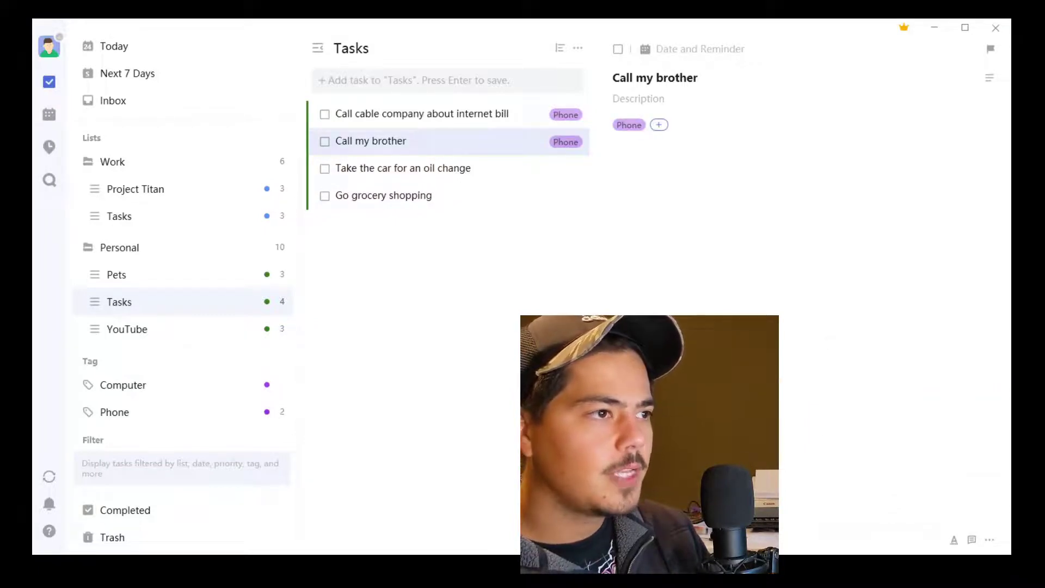
Step: Add the Computer tag to all three video tasks in the Personal folder's YouTube list at once
click(193, 328)
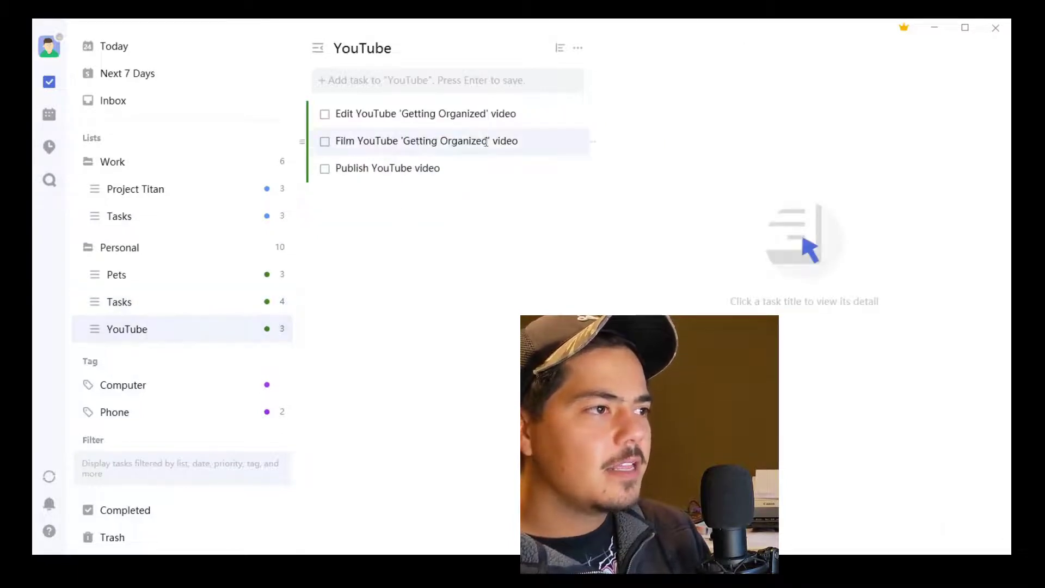
click(516, 120)
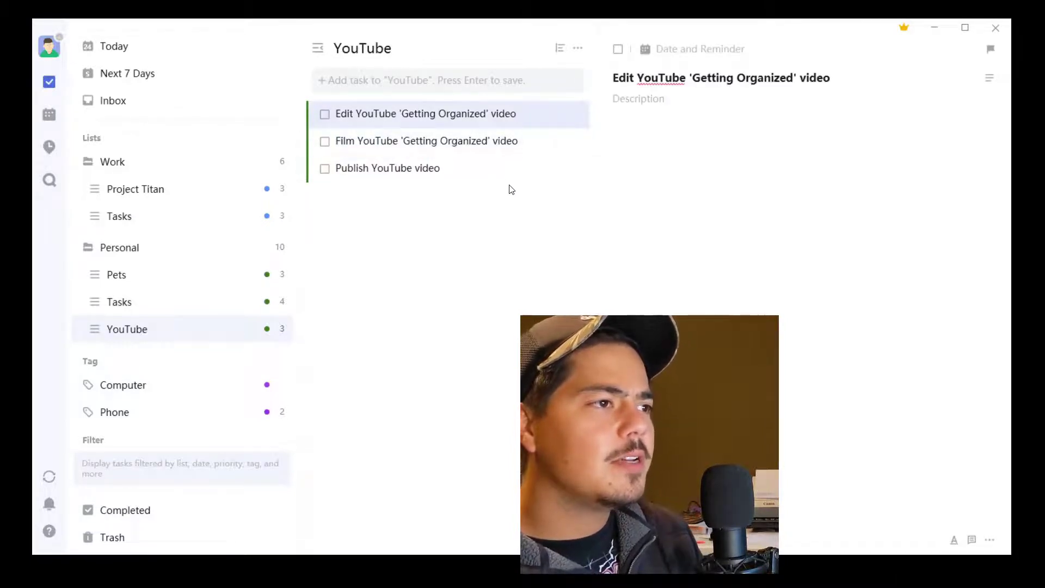
ctrl+click(554, 145)
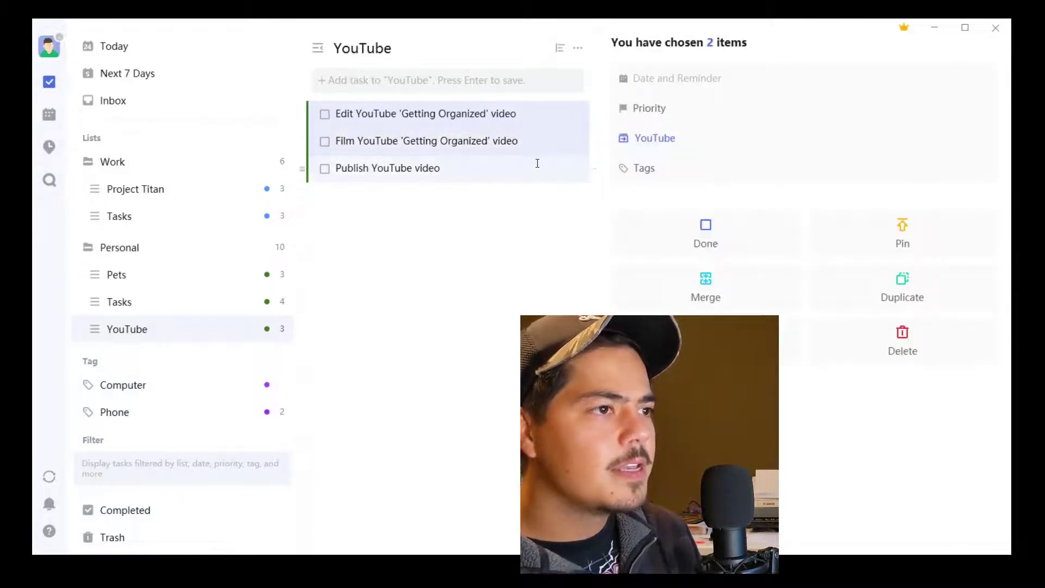
ctrl+click(538, 163)
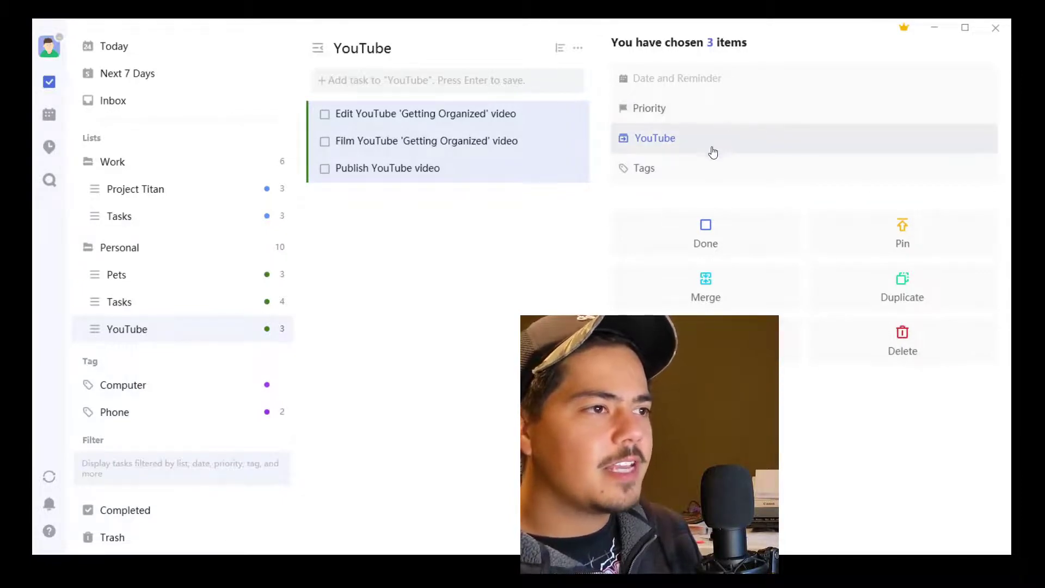
click(650, 174)
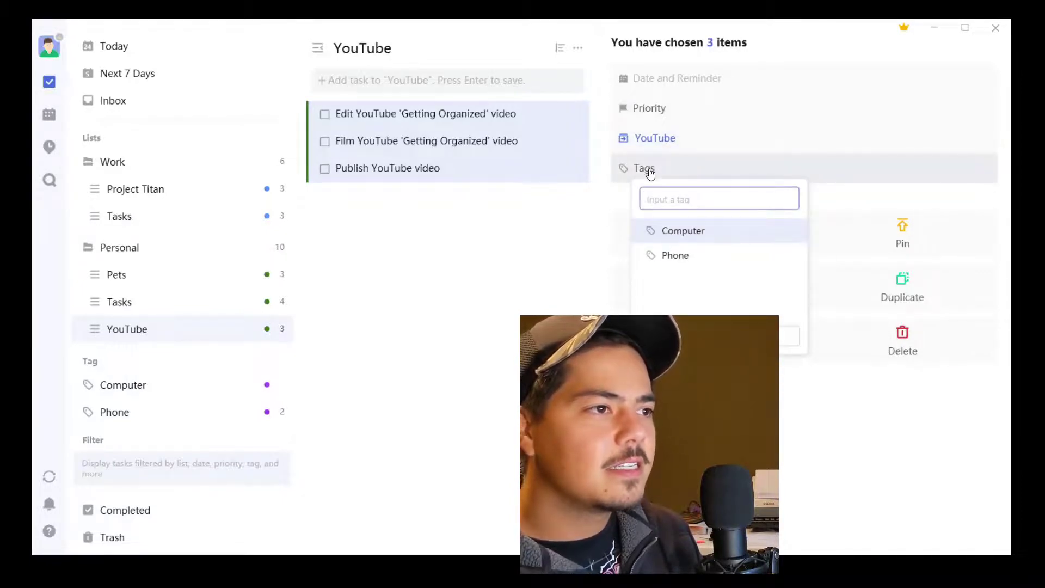
click(707, 234)
key(Escape)
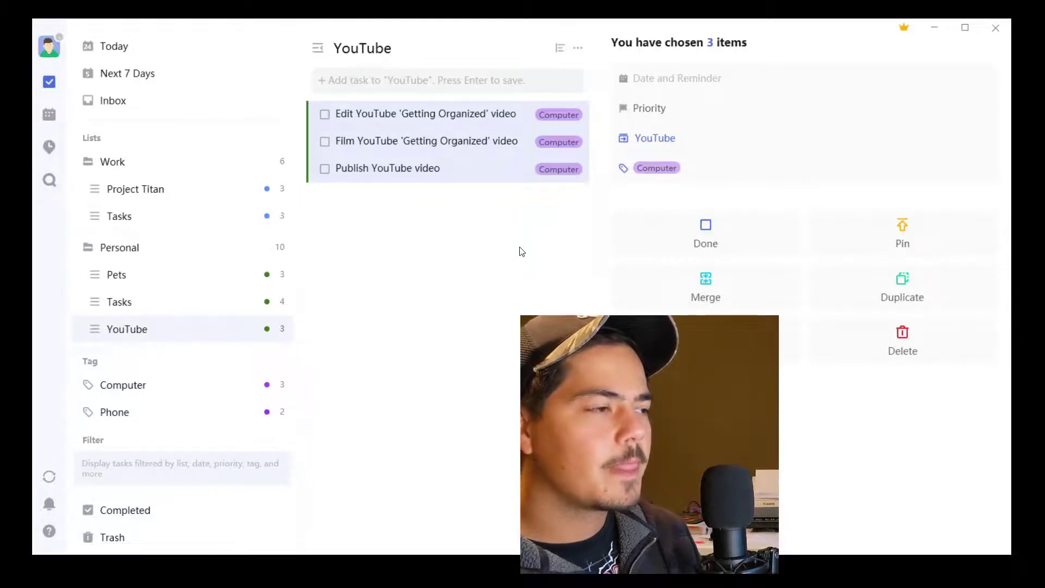
Step: Add the Computer tag to the Send update of Project Titan to manager task in the Project Titan list
click(179, 201)
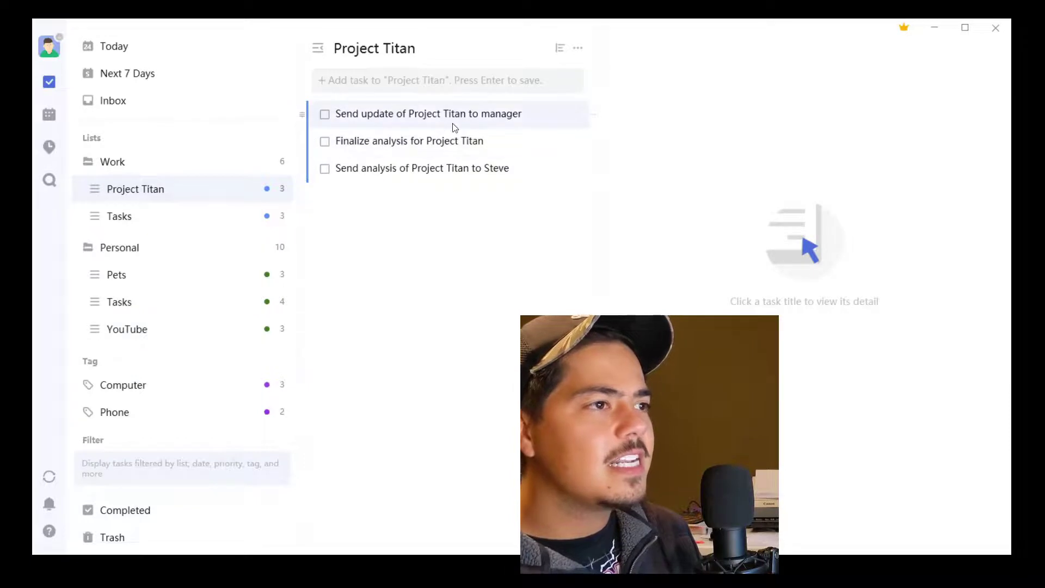
click(551, 113)
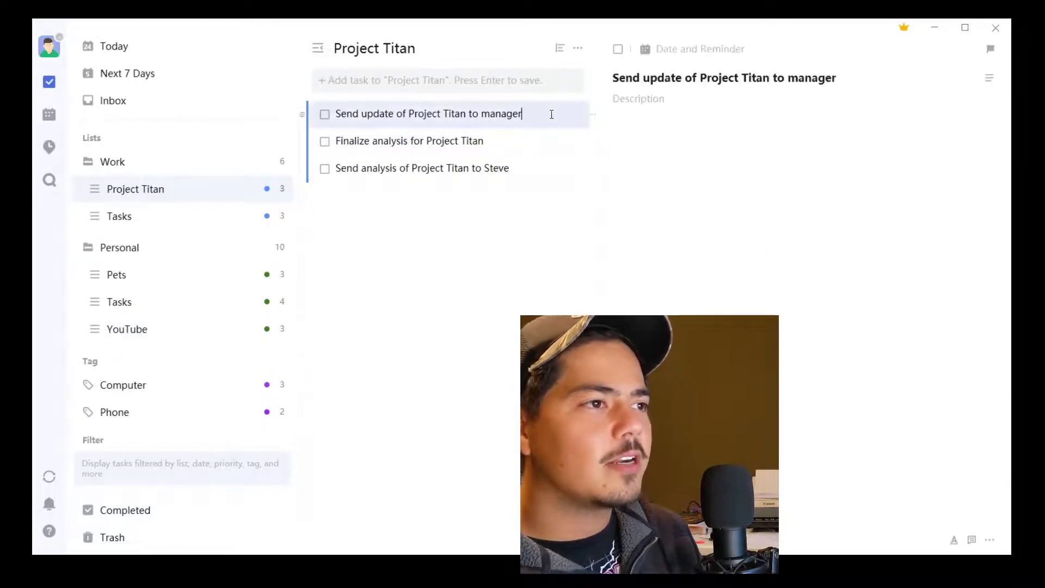
click(991, 541)
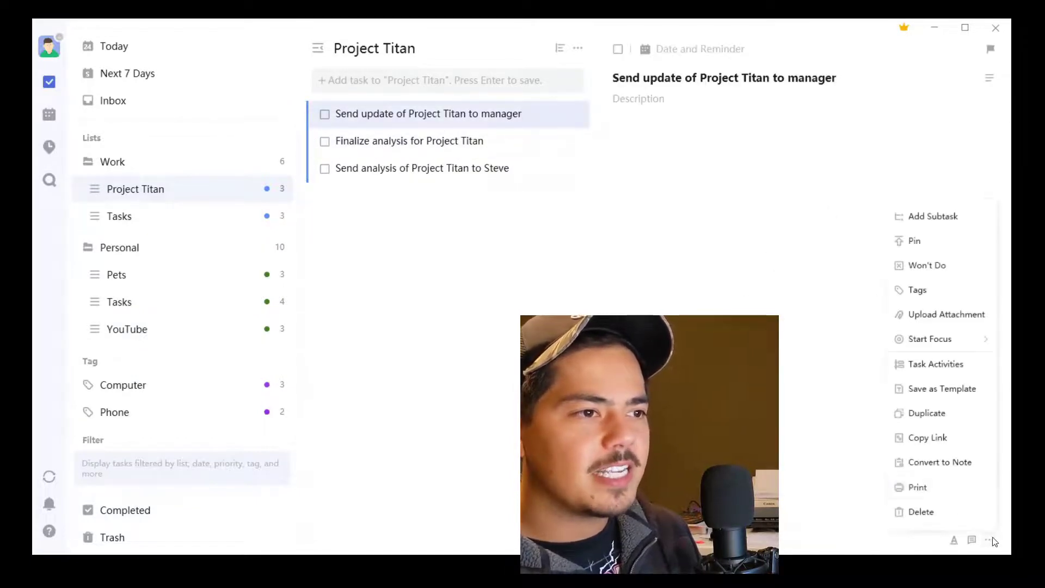
click(932, 298)
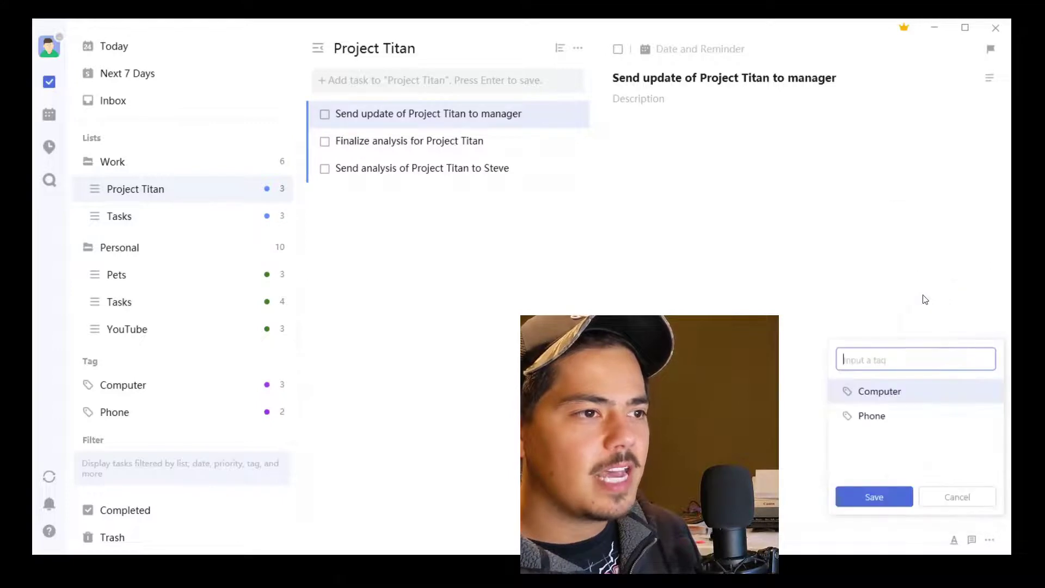
click(876, 399)
click(872, 497)
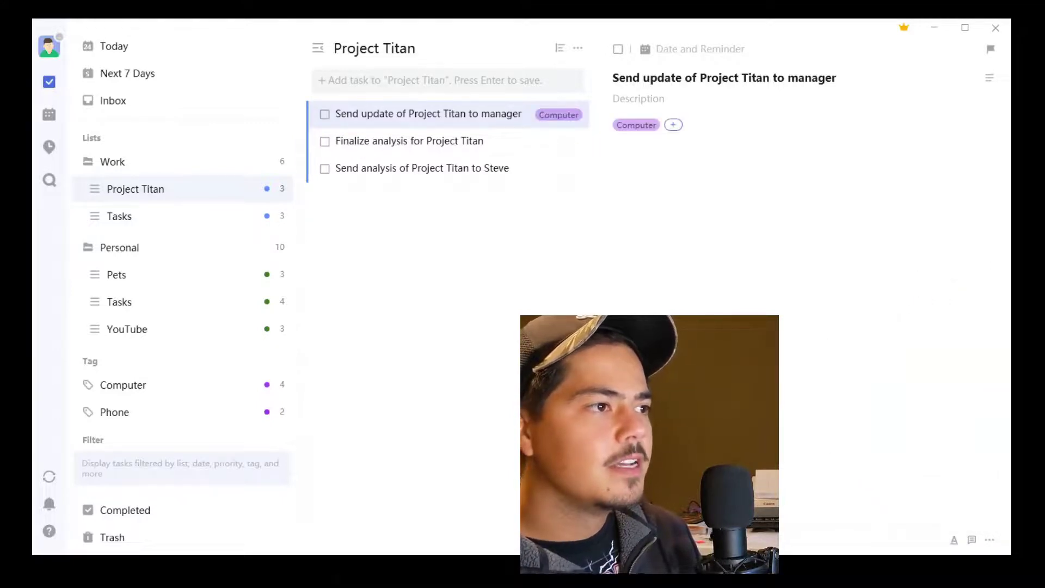
Step: Add the Computer tag to the two remaining Project Titan tasks, finalizing the analysis and sending the analysis, together
click(456, 148)
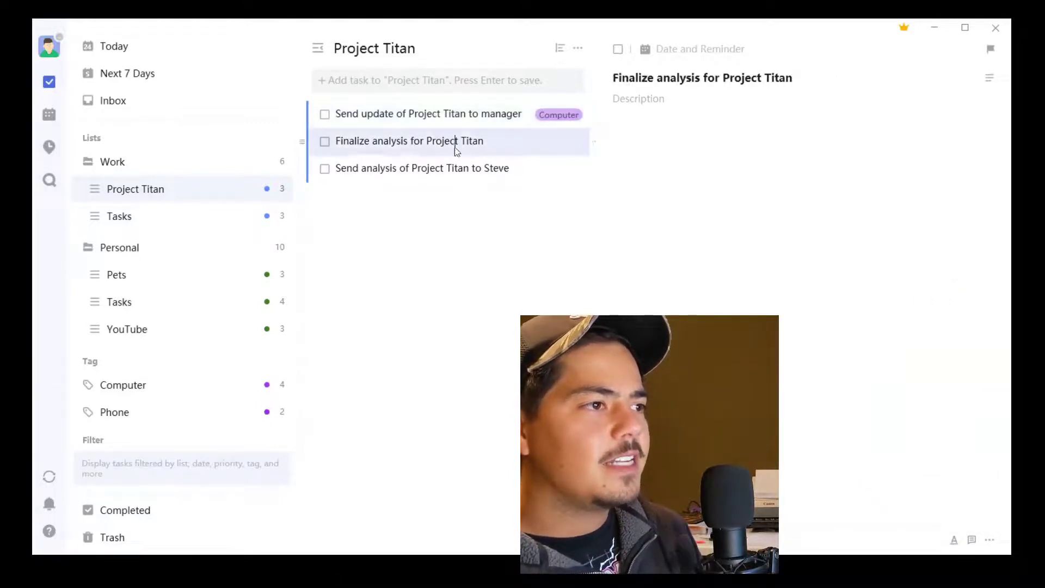
shift+click(466, 174)
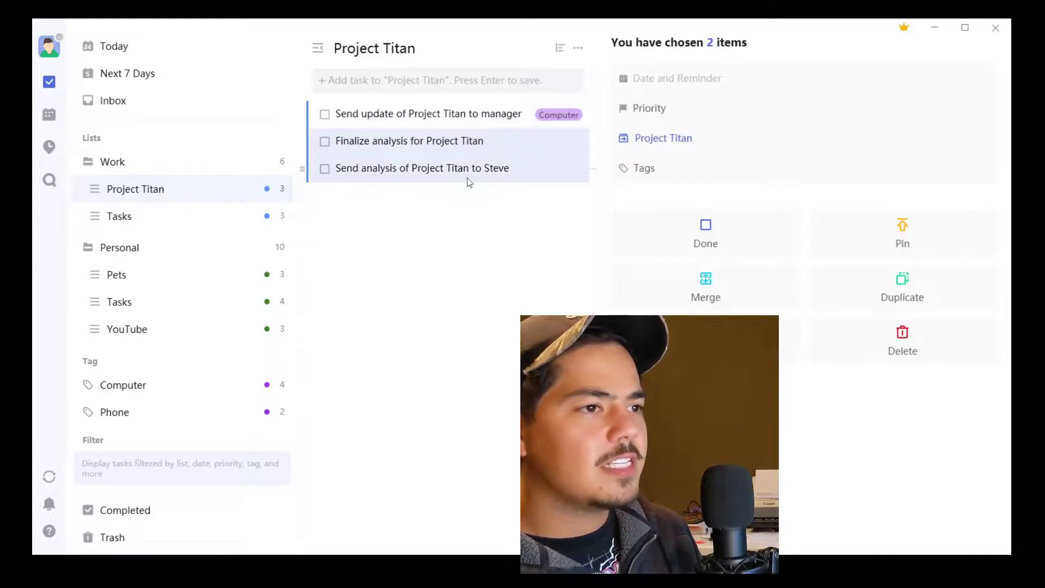
click(661, 173)
click(691, 241)
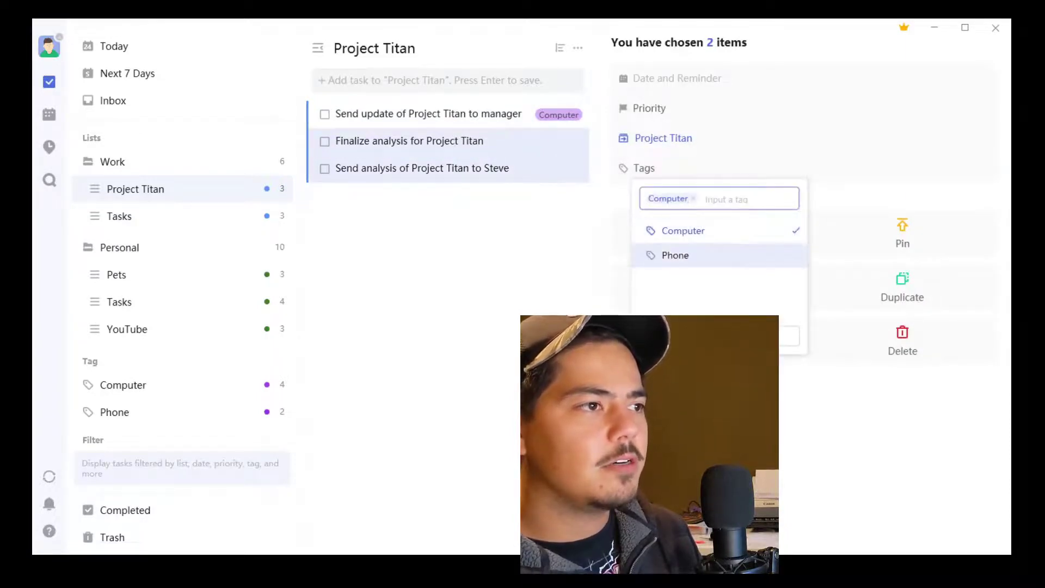
key(Return)
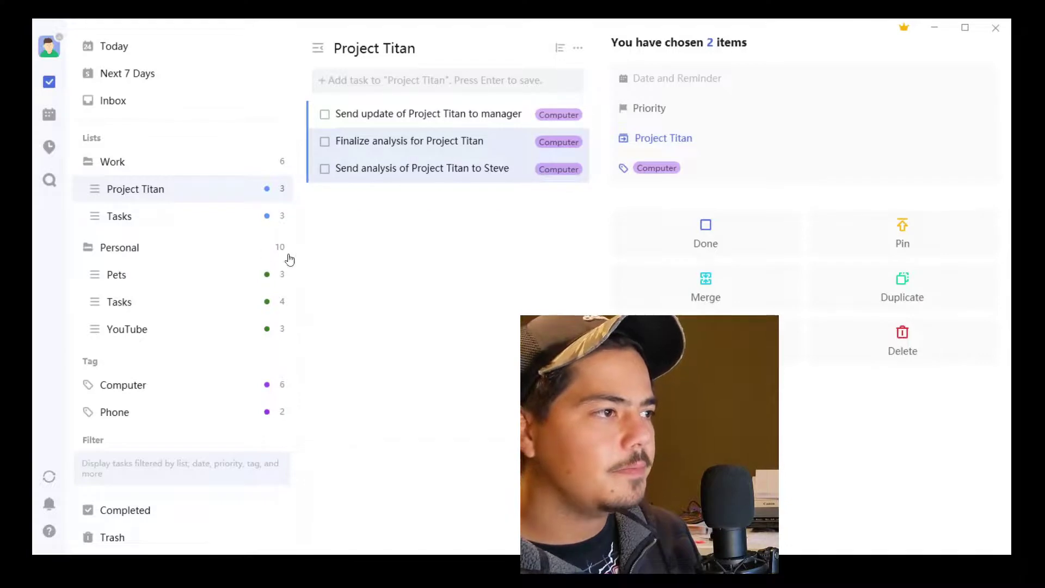
Step: Add the Computer tag to Book airline ticket for conference and Schedule meeting with manager in the Work folder's Tasks list
click(202, 220)
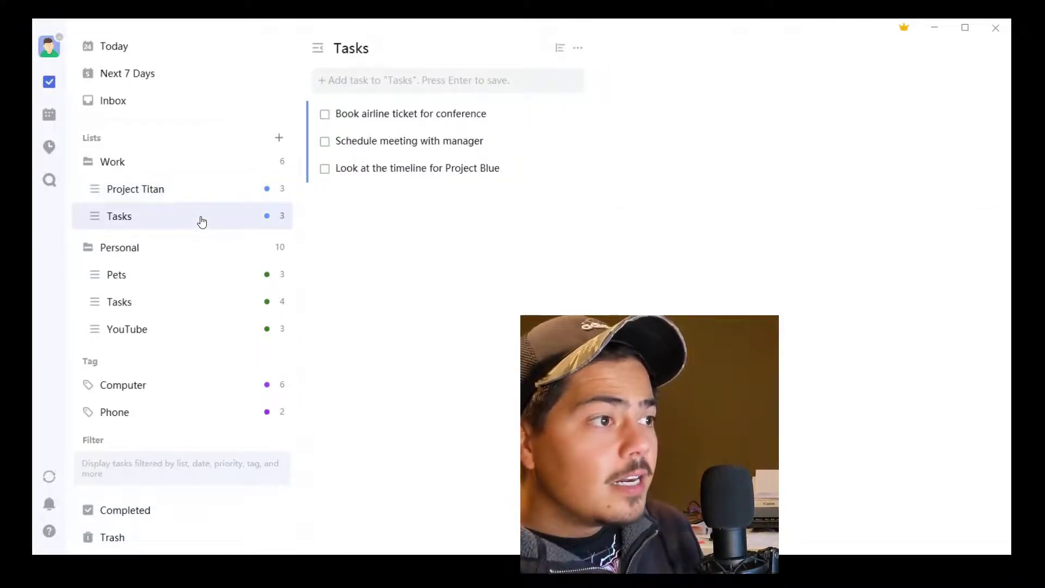
click(483, 114)
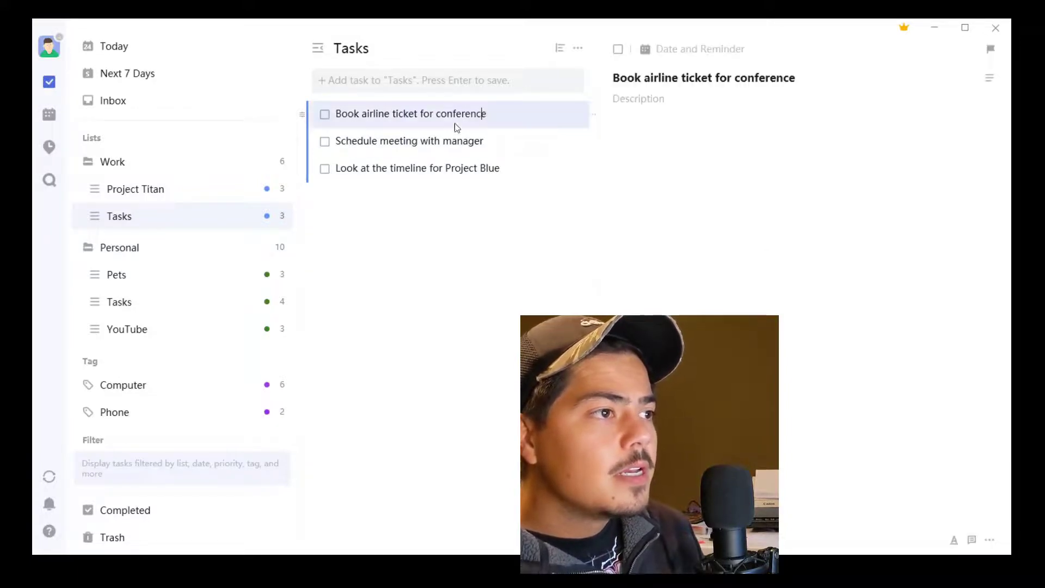
ctrl+click(456, 140)
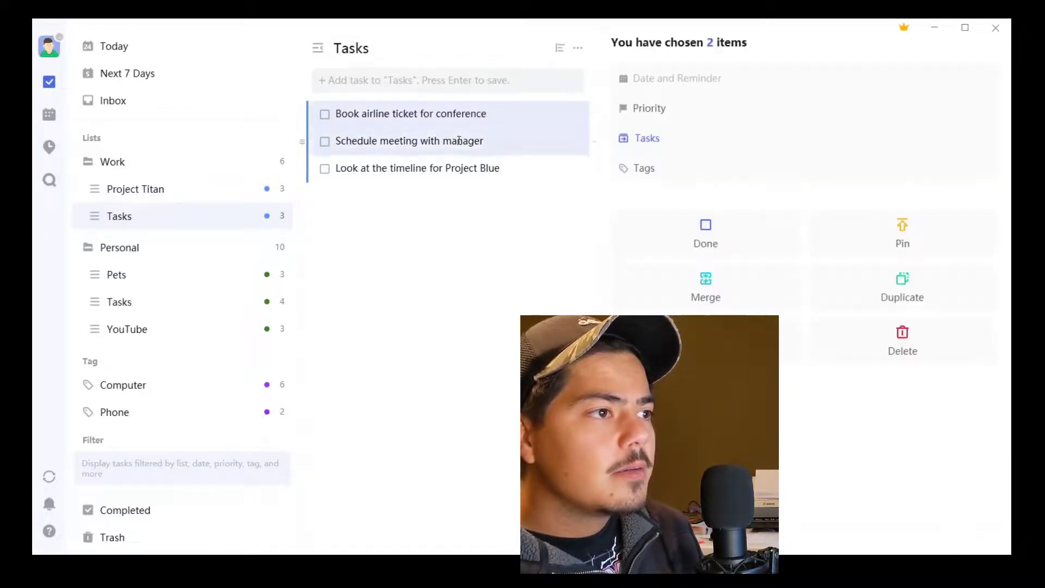
click(646, 170)
click(677, 233)
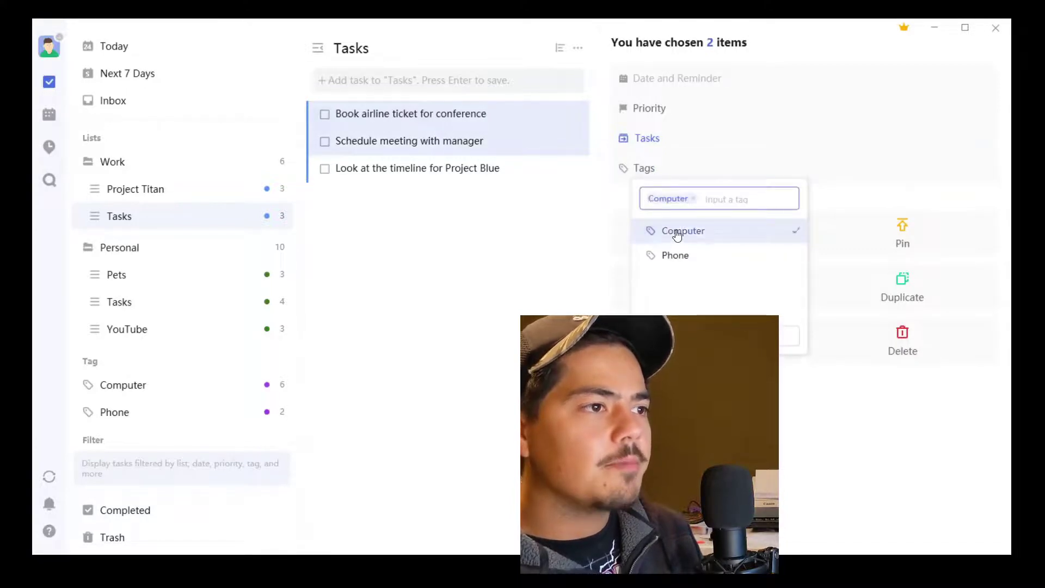
click(399, 304)
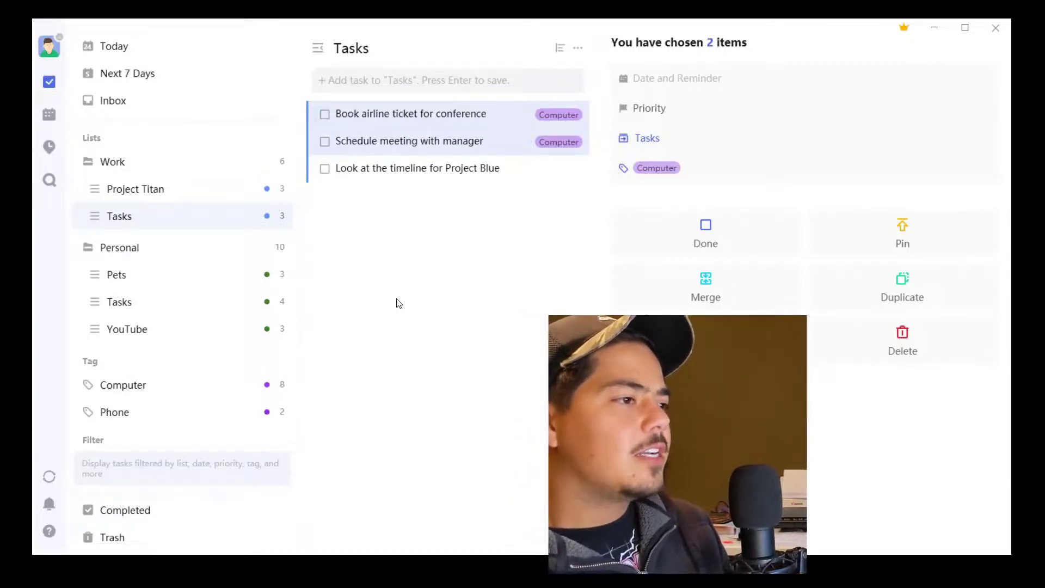
Step: Review the tasks grouped under the Computer tag and those under the Phone tag
click(137, 390)
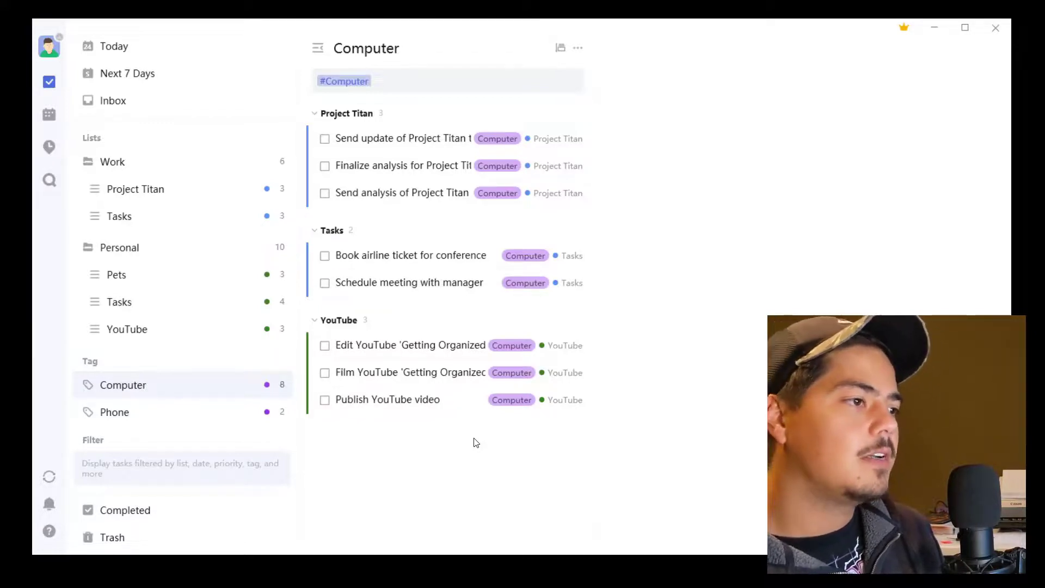
click(222, 418)
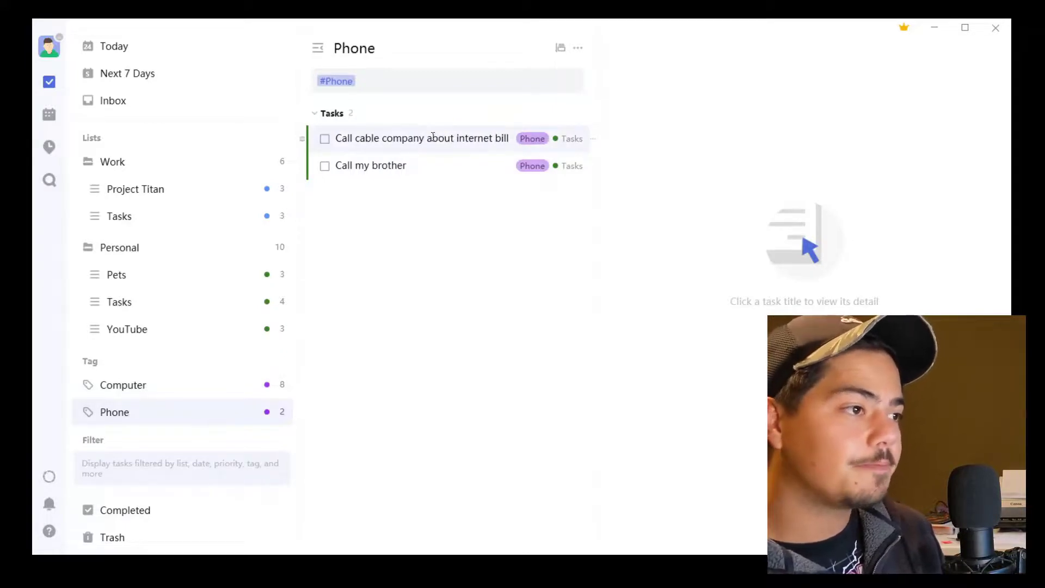
click(433, 137)
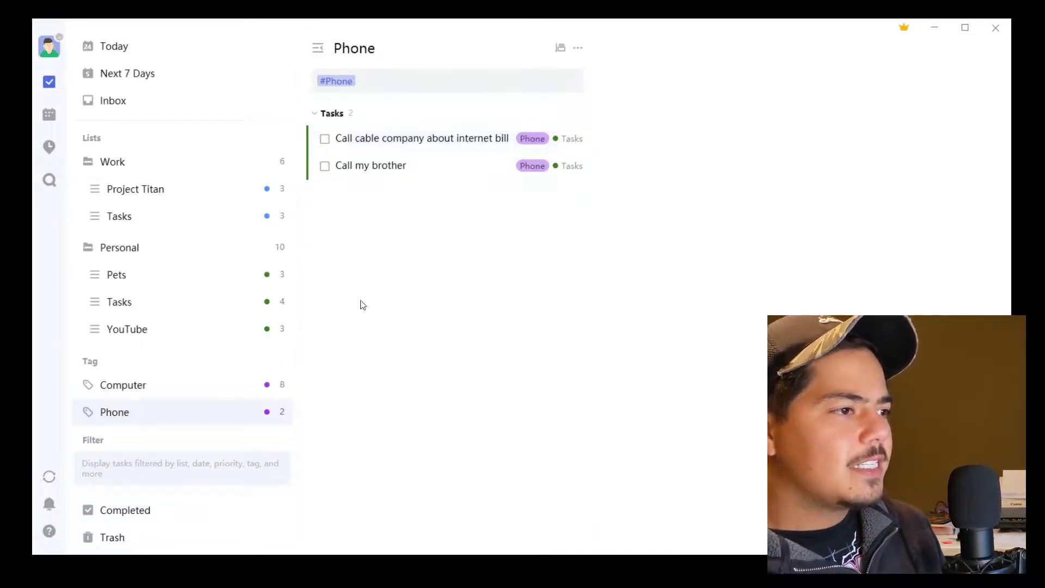
Step: Create a tag named Waiting with the yellow colour and no parent tag
click(280, 362)
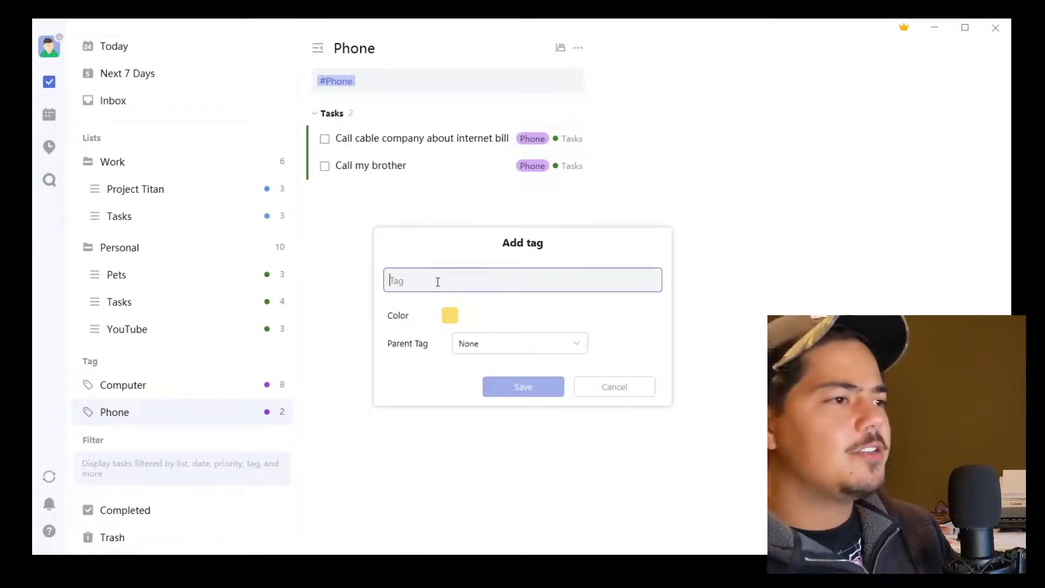
text(Waiting)
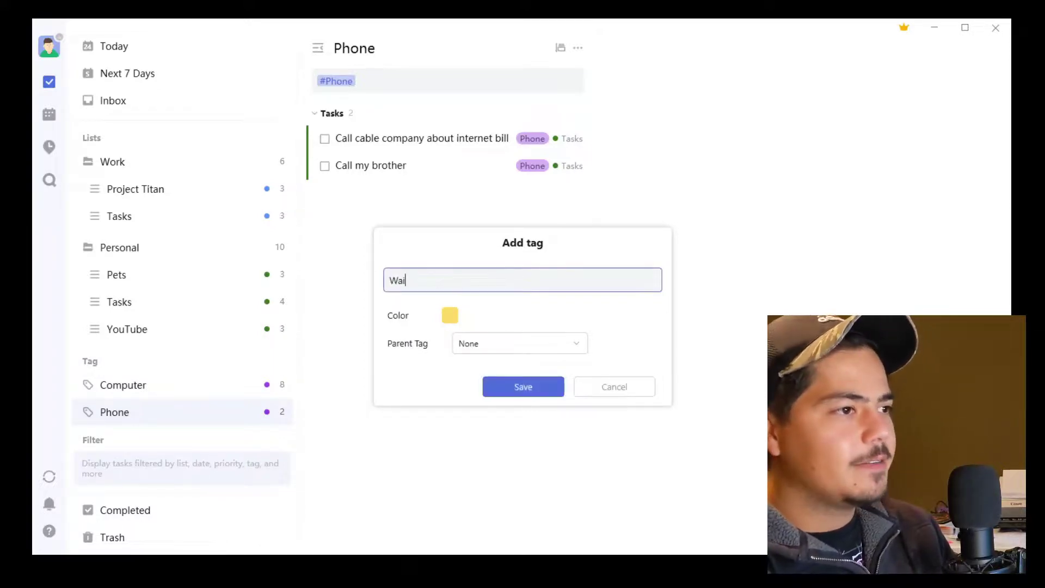
click(502, 390)
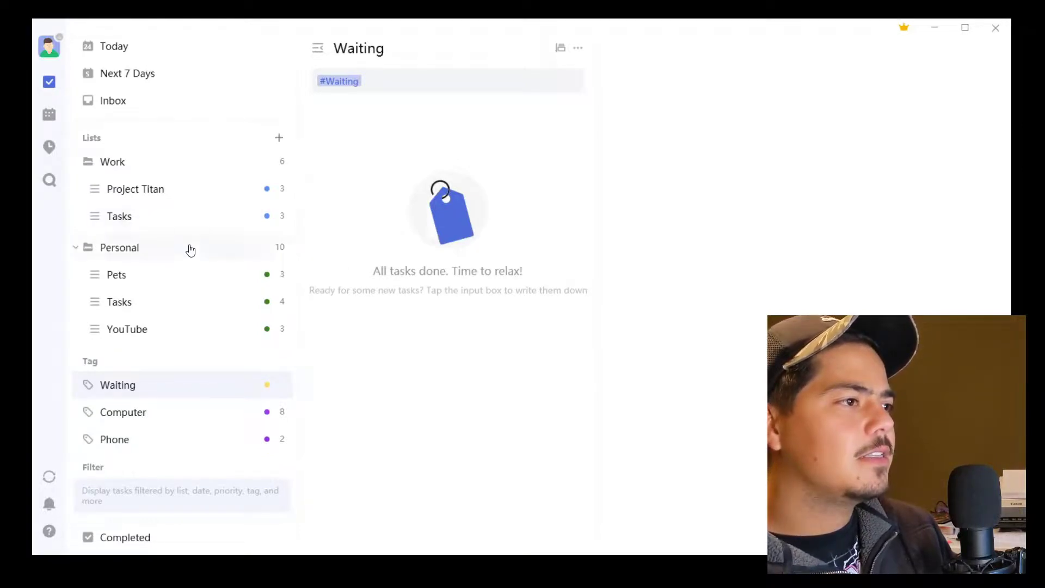
Step: Add the Waiting tag to the Look at the timeline for Project Blue task in the Work folder's Tasks list
click(189, 226)
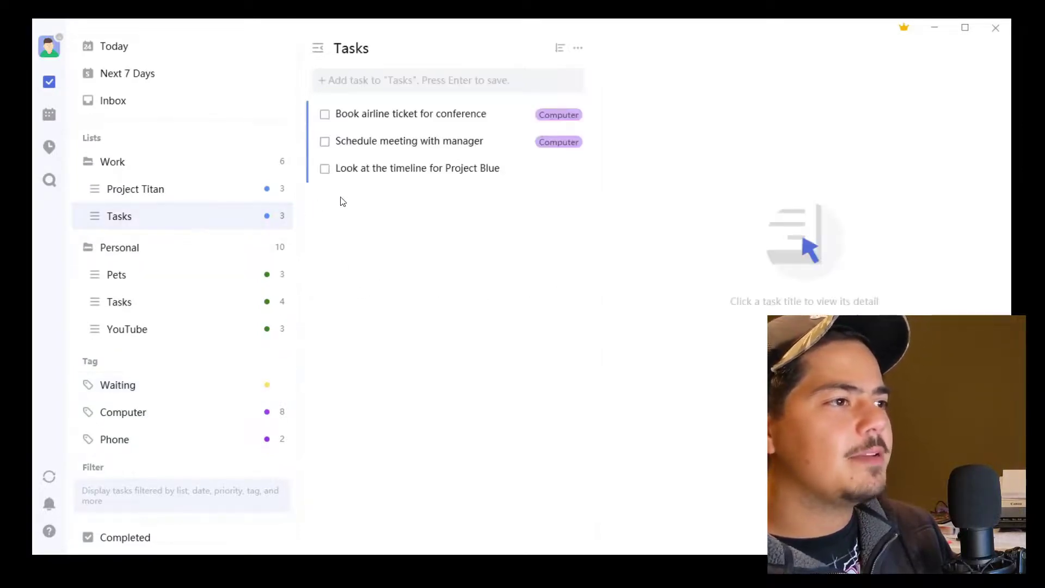
click(417, 169)
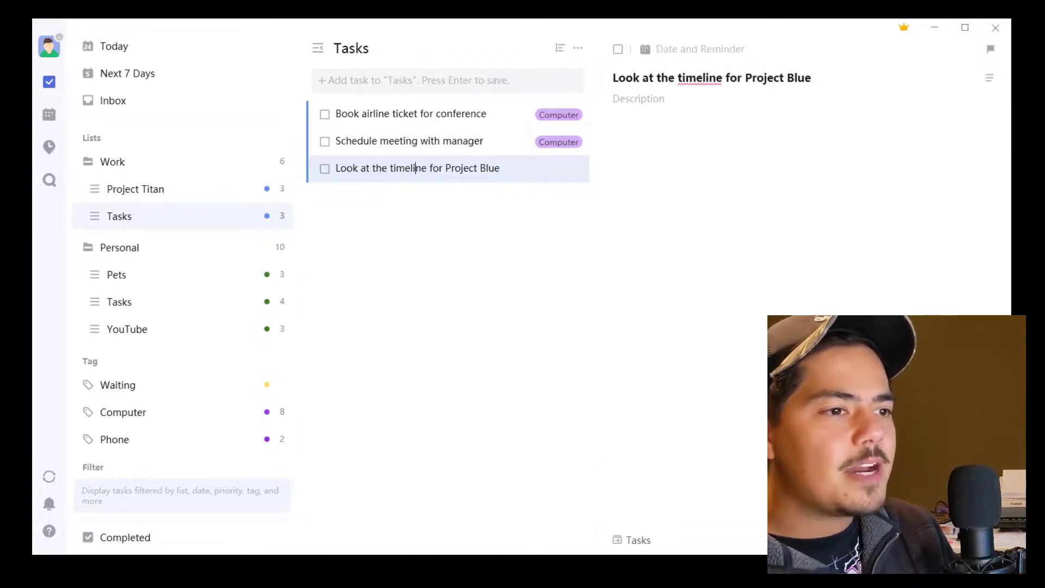
click(990, 540)
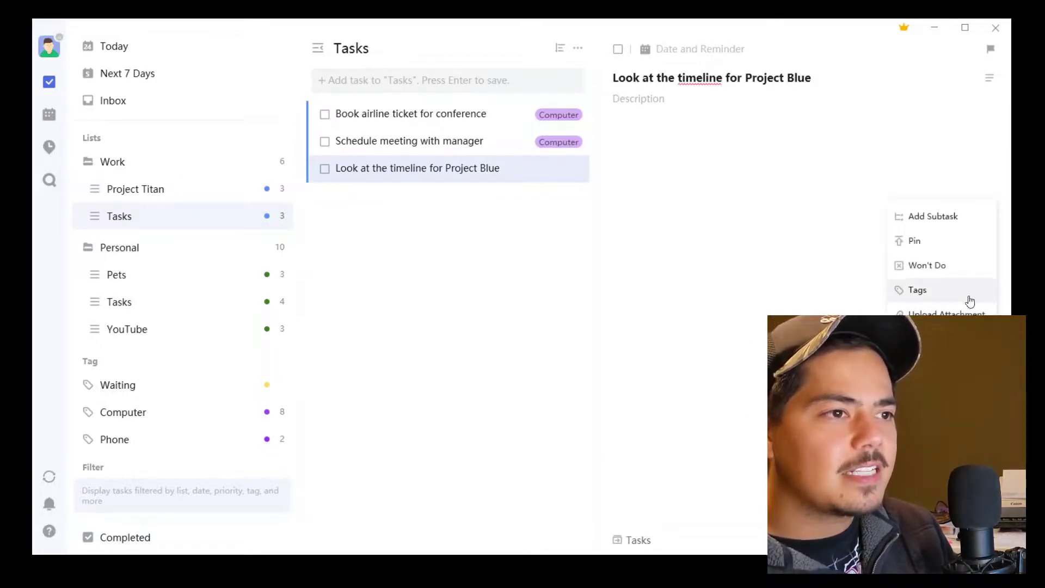
key(Escape)
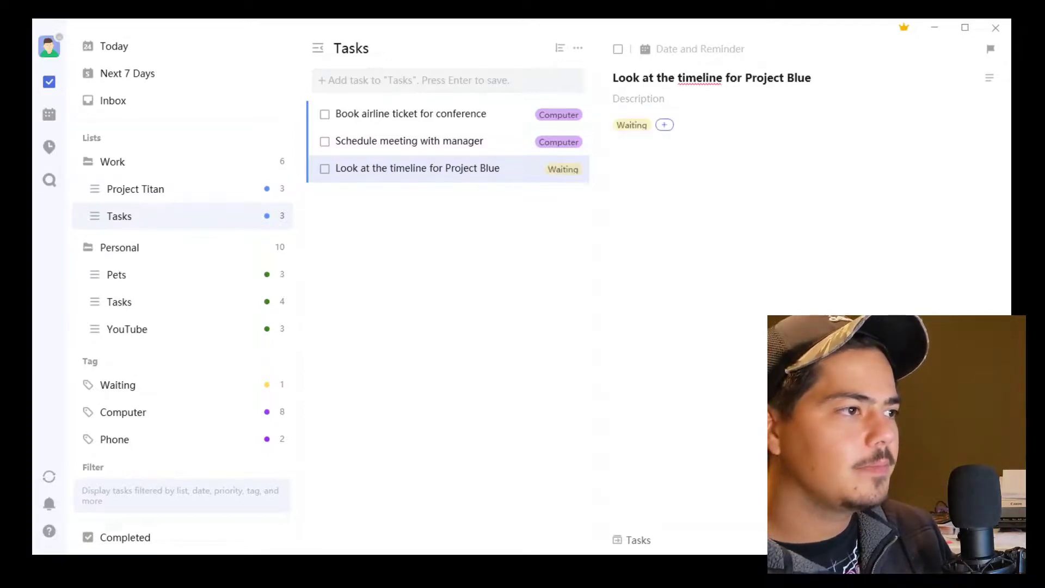
Step: Add the Waiting tag to the Buy fish food task in the Personal folder's Pets list
click(198, 280)
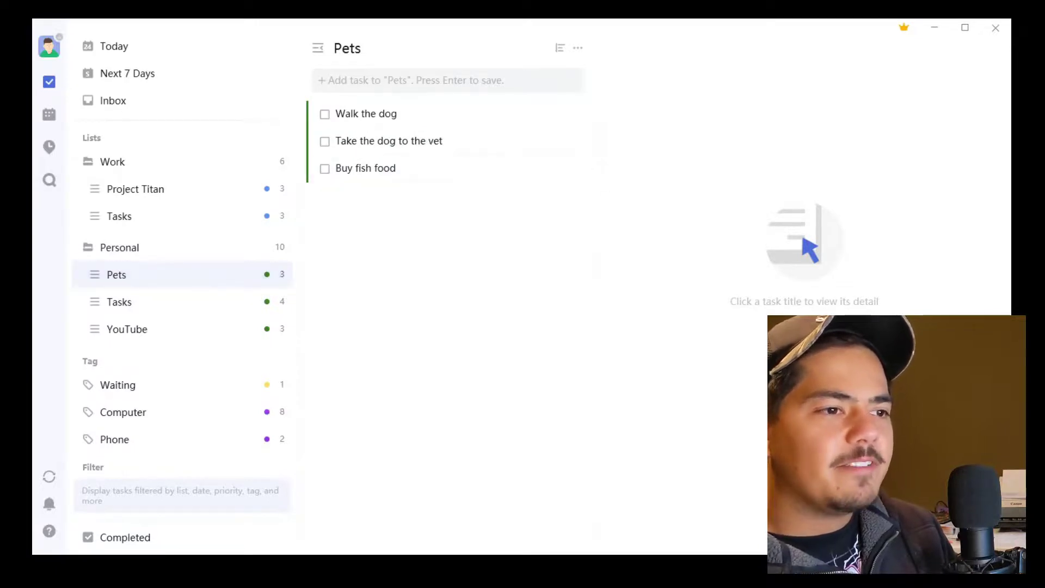
click(478, 166)
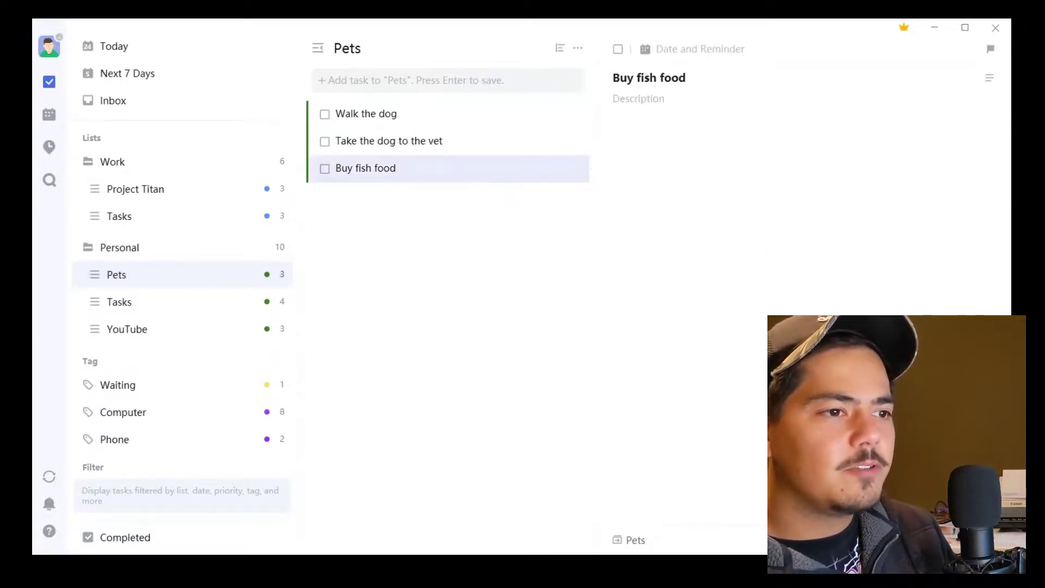
click(990, 540)
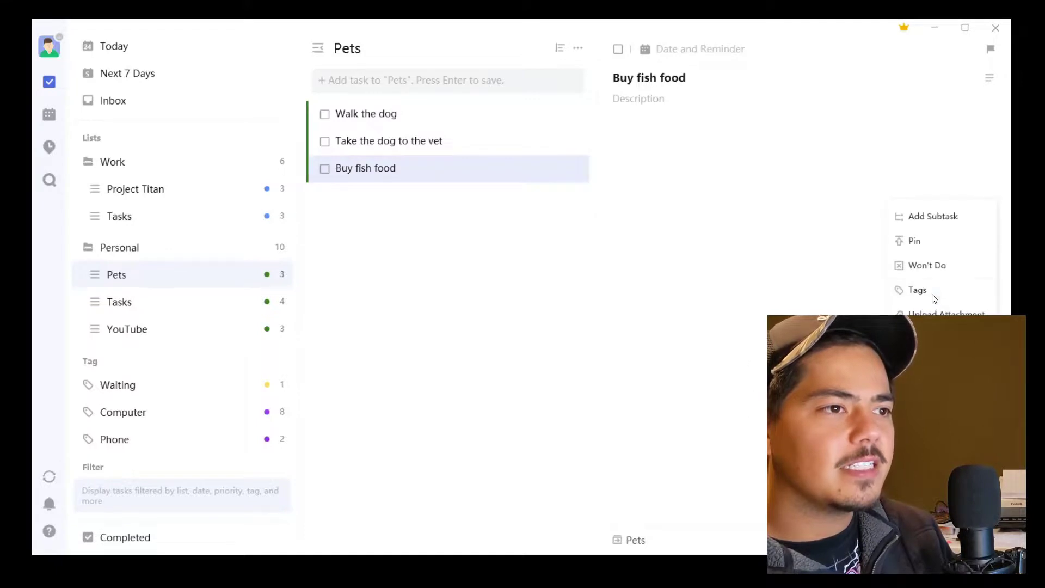
click(990, 540)
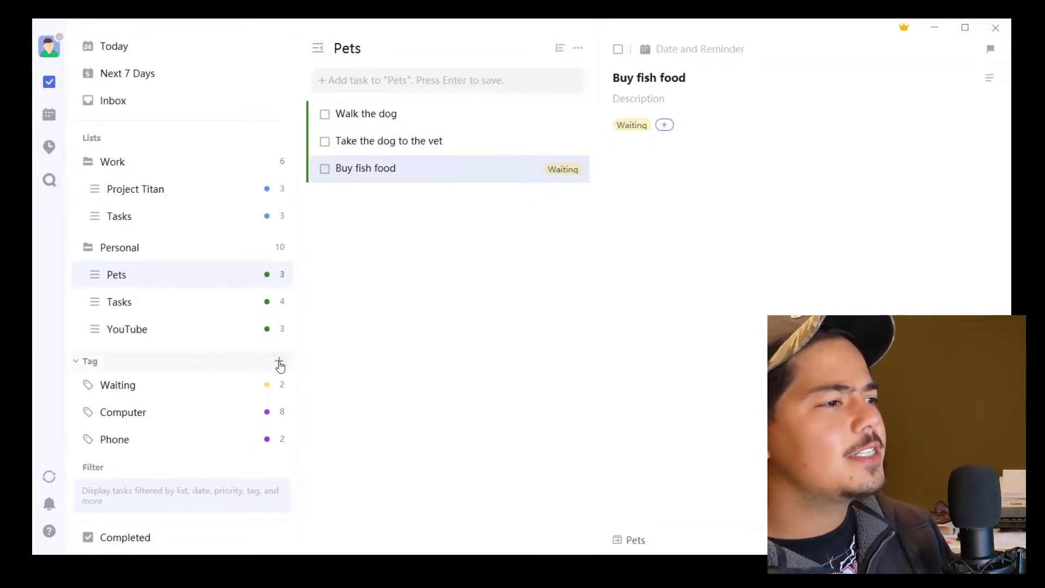
Step: Create a tag named Has_Email with the light green colour and no parent tag
click(279, 362)
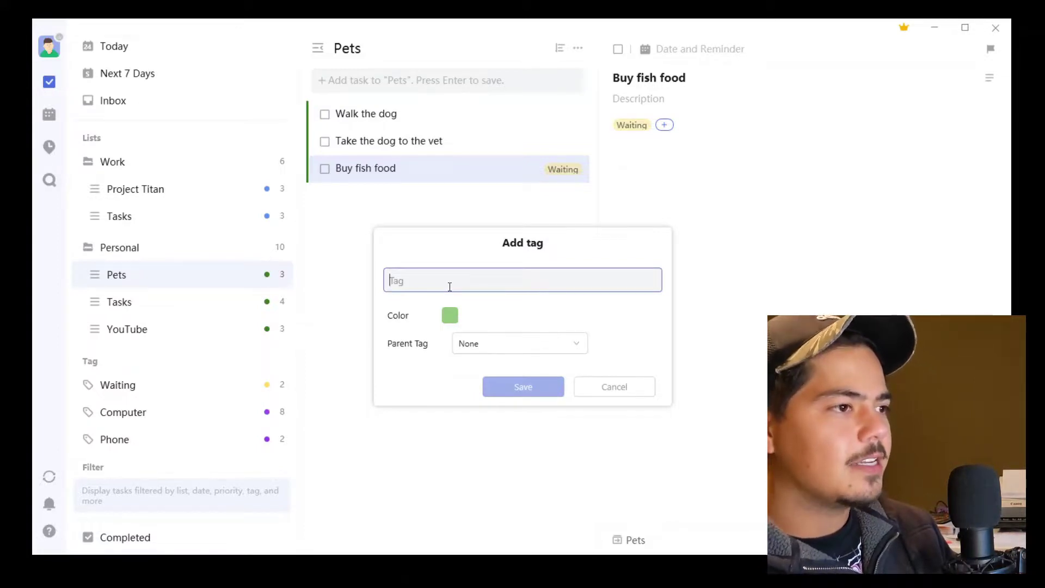
text(Has)
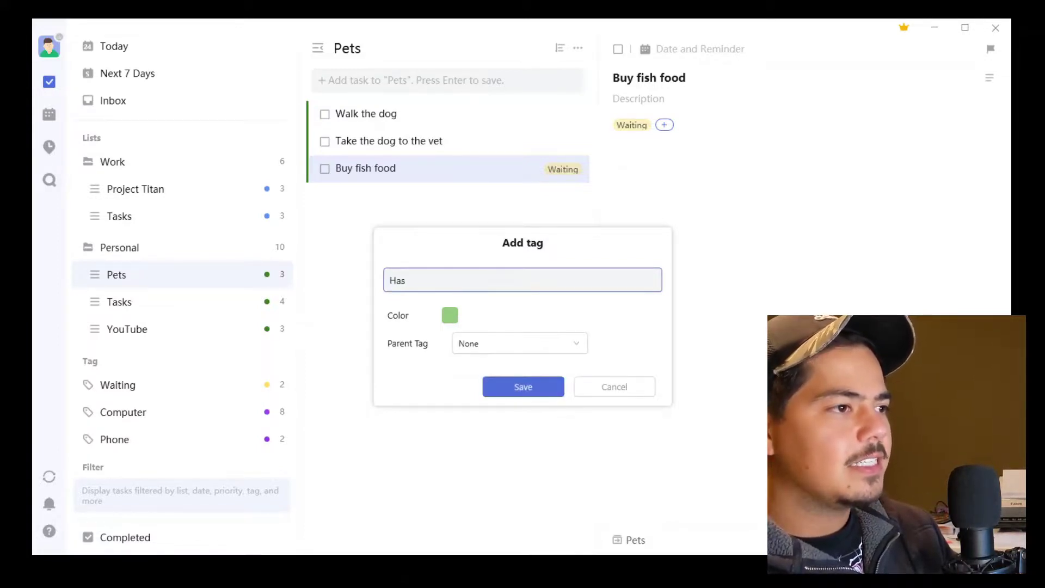
text(_Email)
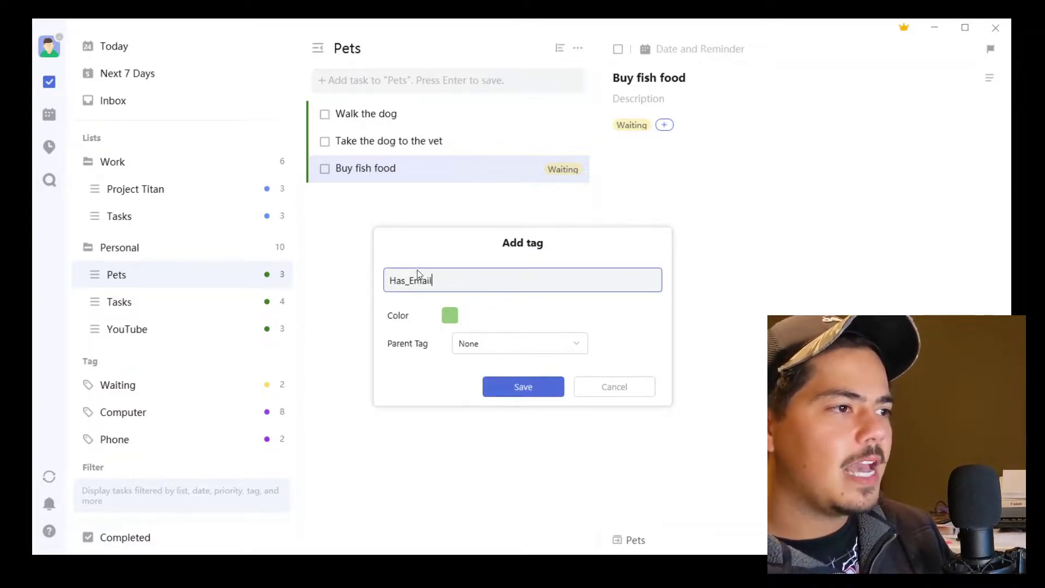
click(511, 396)
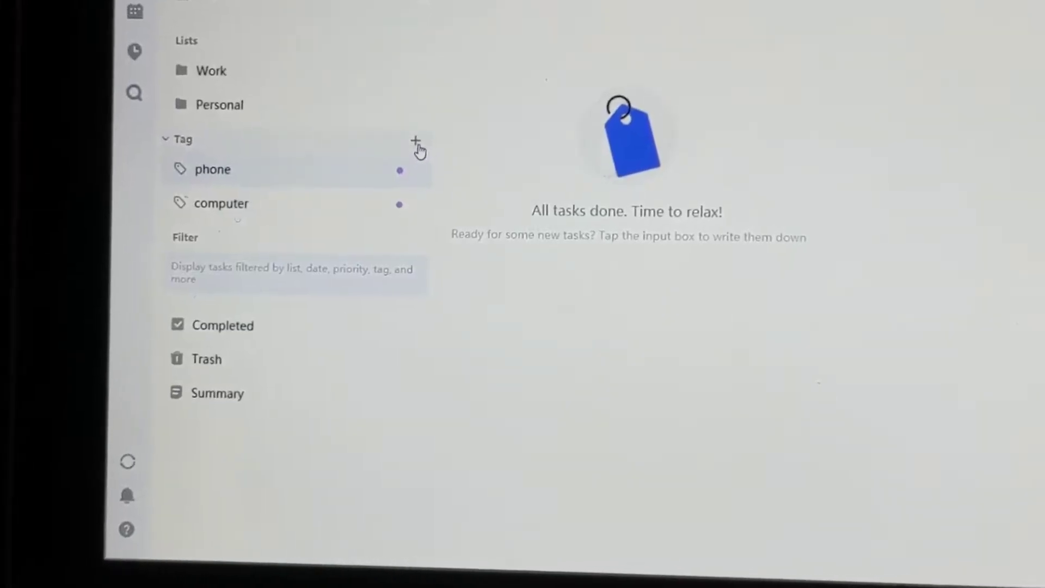
Step: Create a tag named Contexts with the purple colour and no parent tag
click(420, 146)
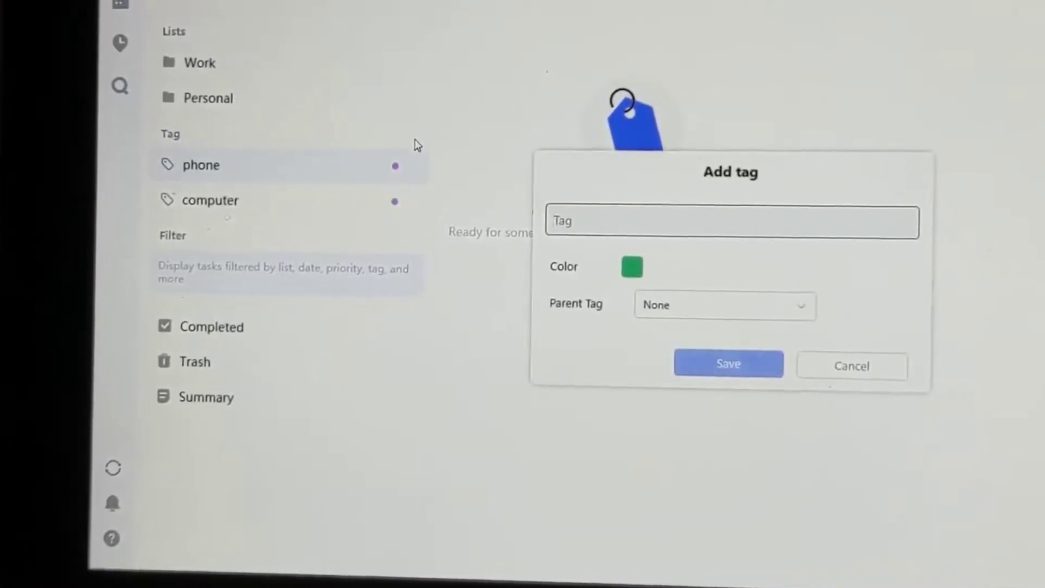
text(conte)
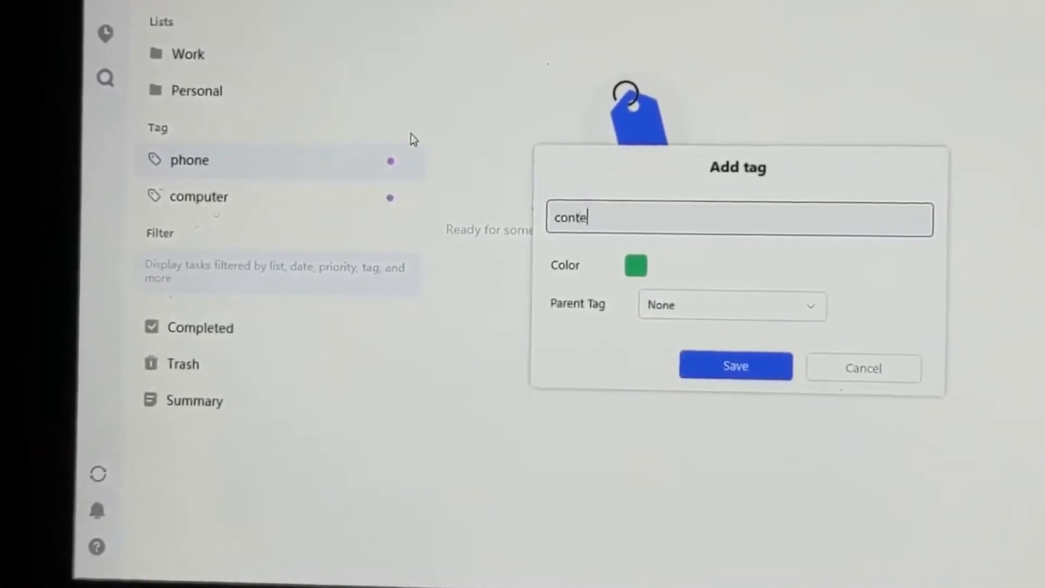
text(xts)
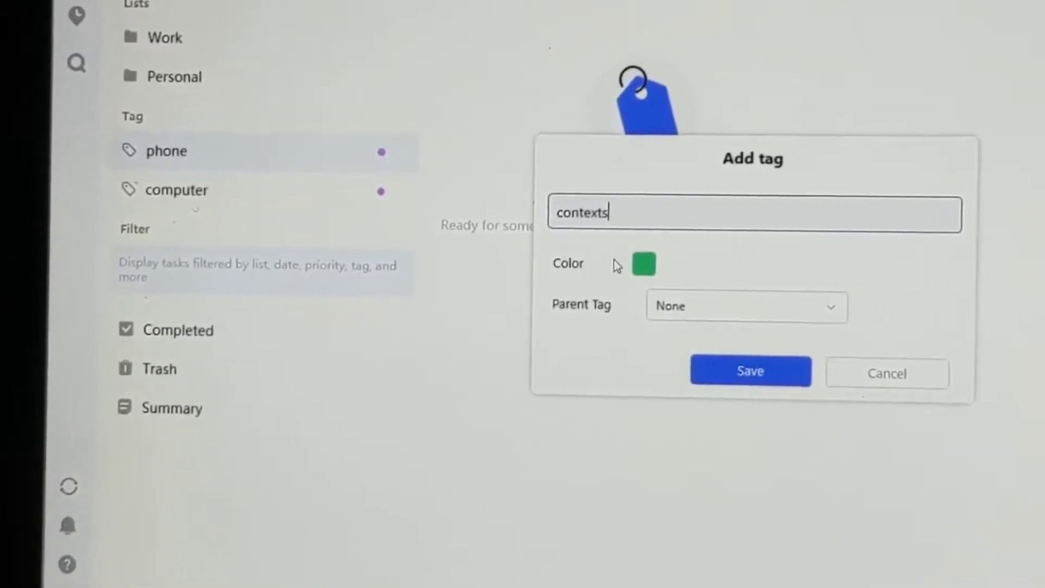
click(644, 266)
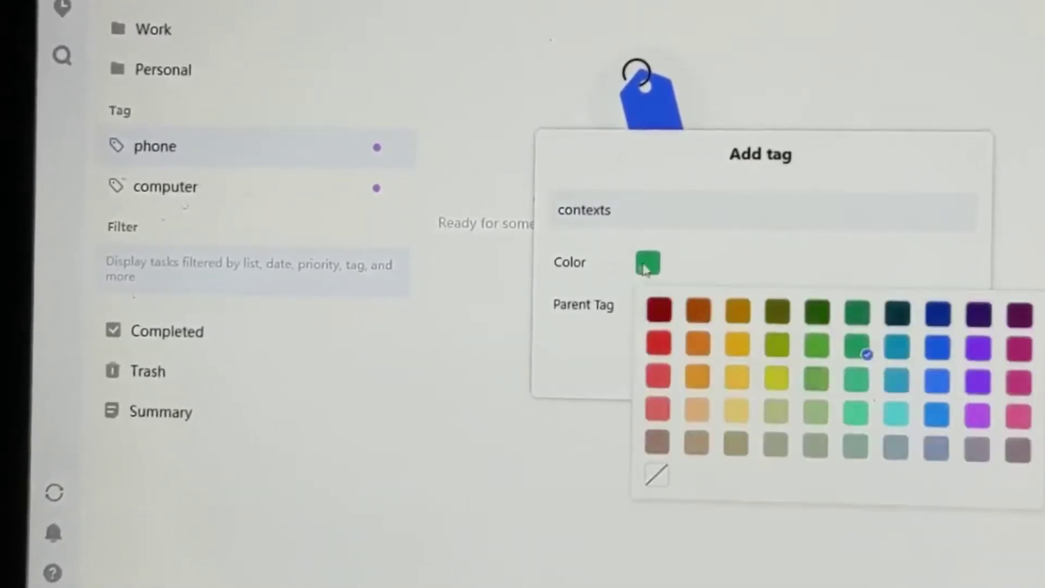
click(1003, 424)
click(771, 378)
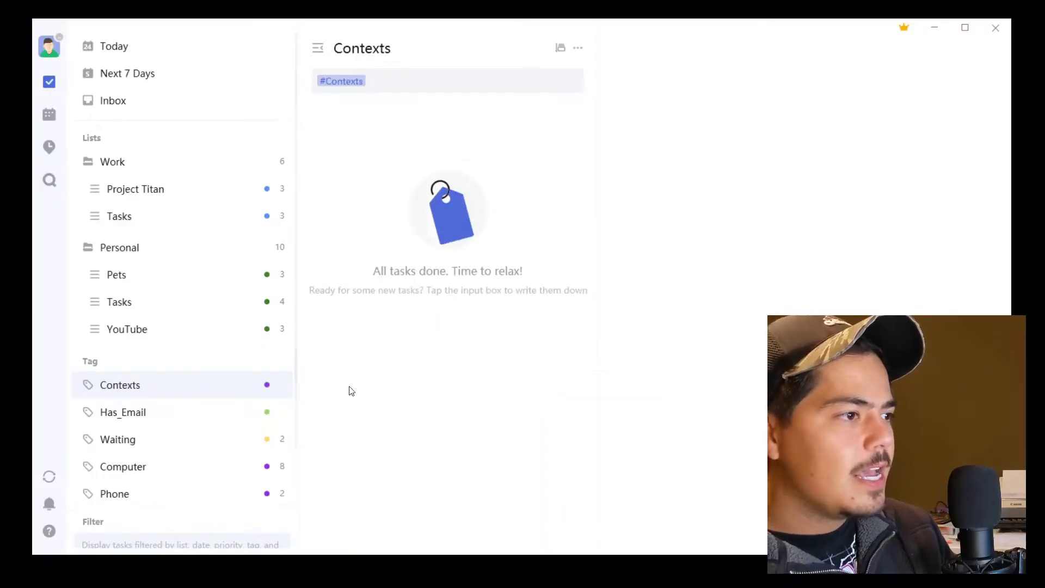
Step: Edit the Computer tag to set its parent tag to Contexts
click(144, 471)
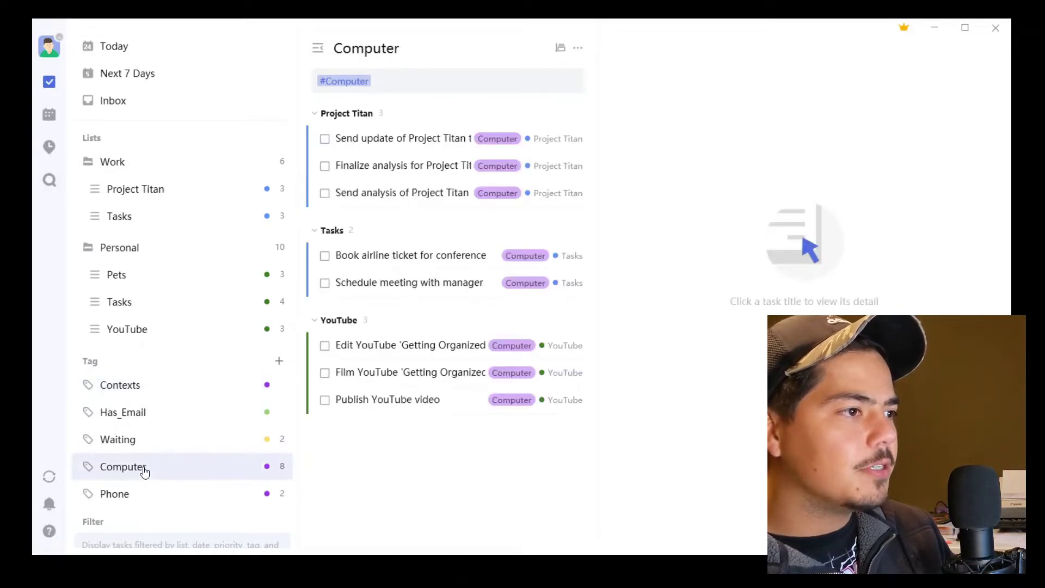
right_click(144, 469)
click(160, 493)
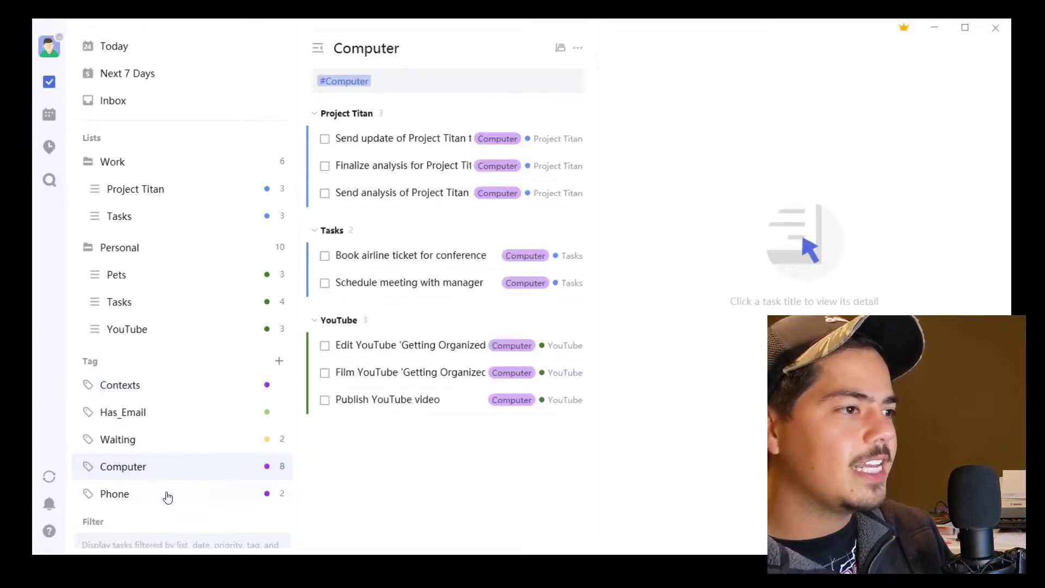
click(526, 347)
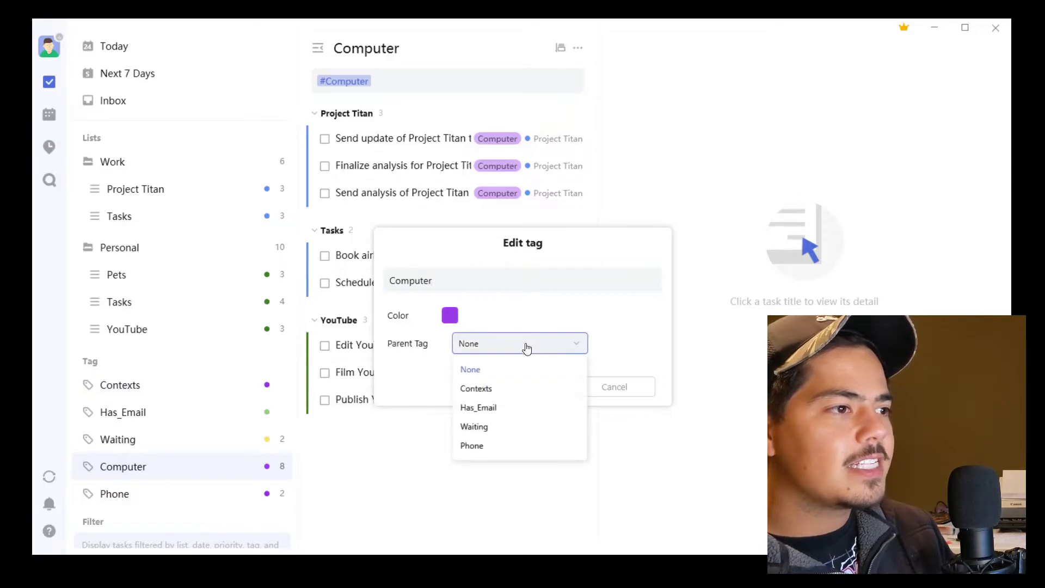
click(504, 387)
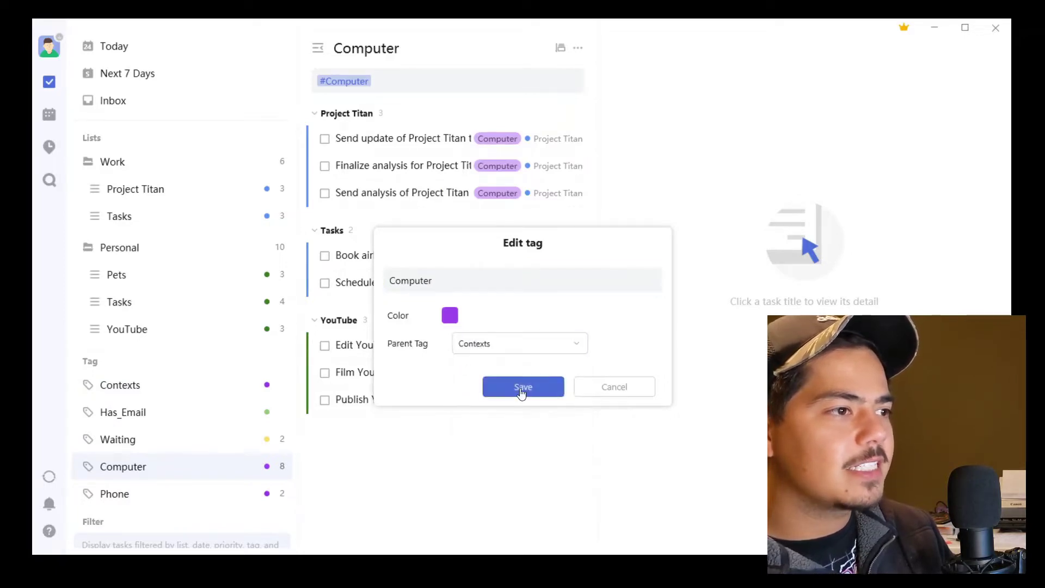
click(521, 387)
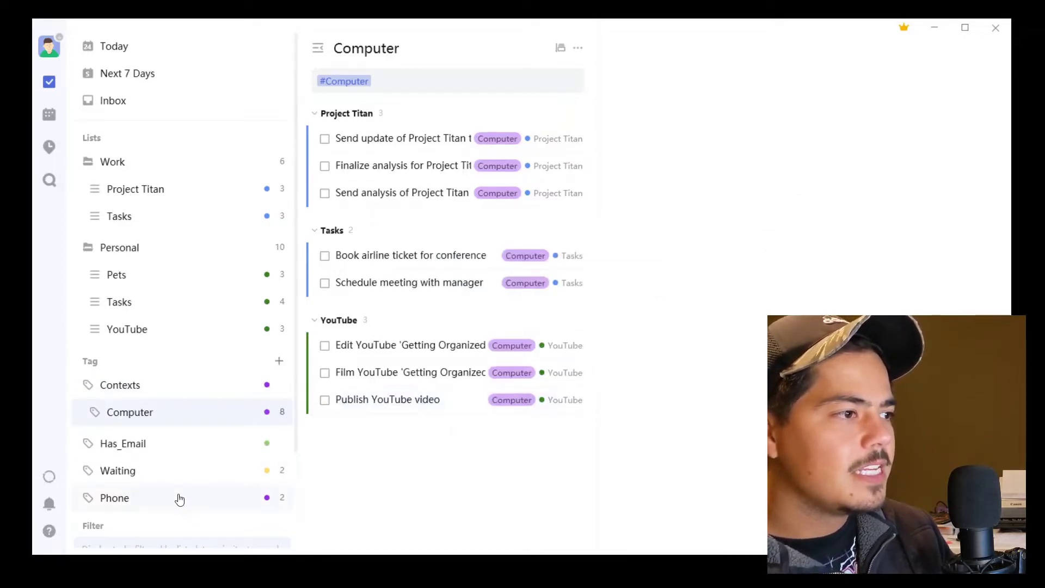
Step: Edit the Phone tag to nest it under the Contexts parent tag
right_click(157, 499)
click(175, 523)
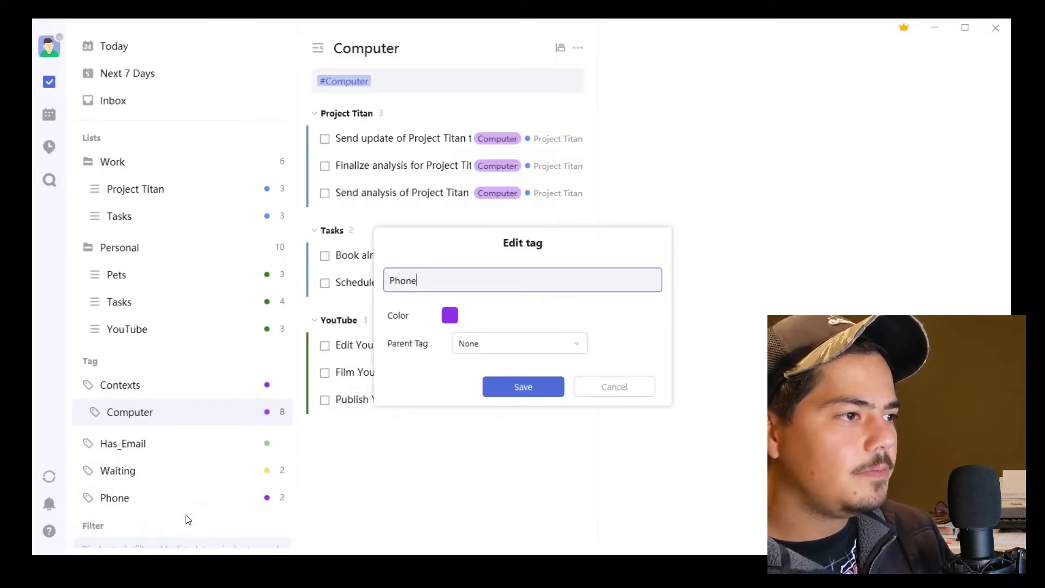
click(494, 343)
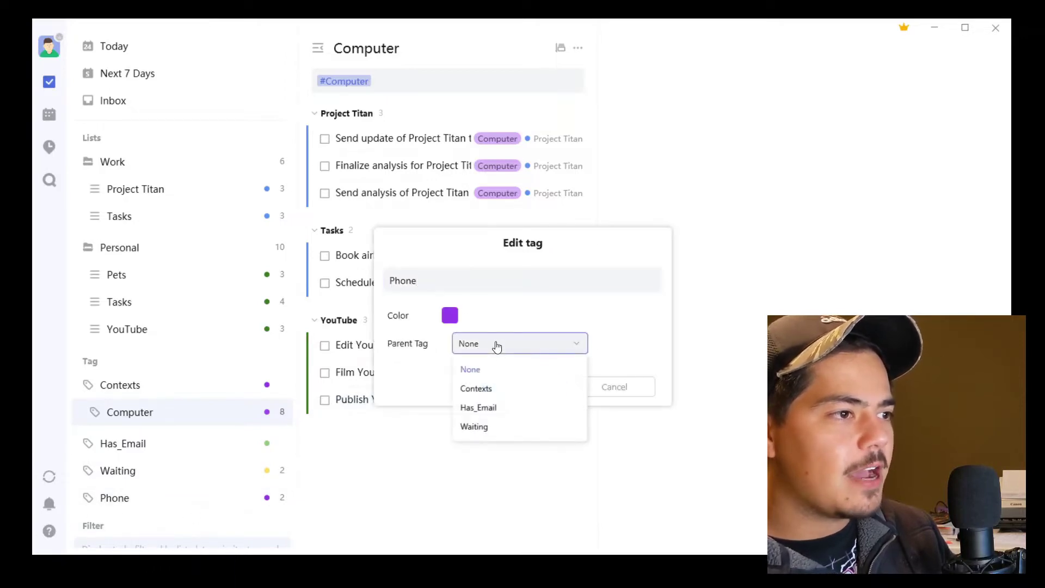
click(492, 389)
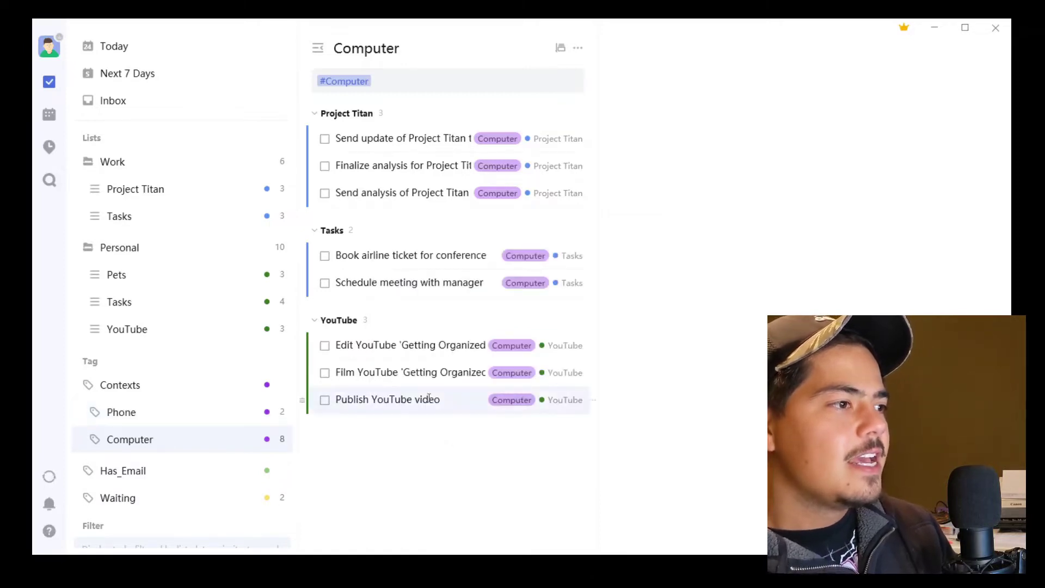
Step: Collapse and expand the Contexts tag group to check its nested tags, leaving it collapsed
click(76, 385)
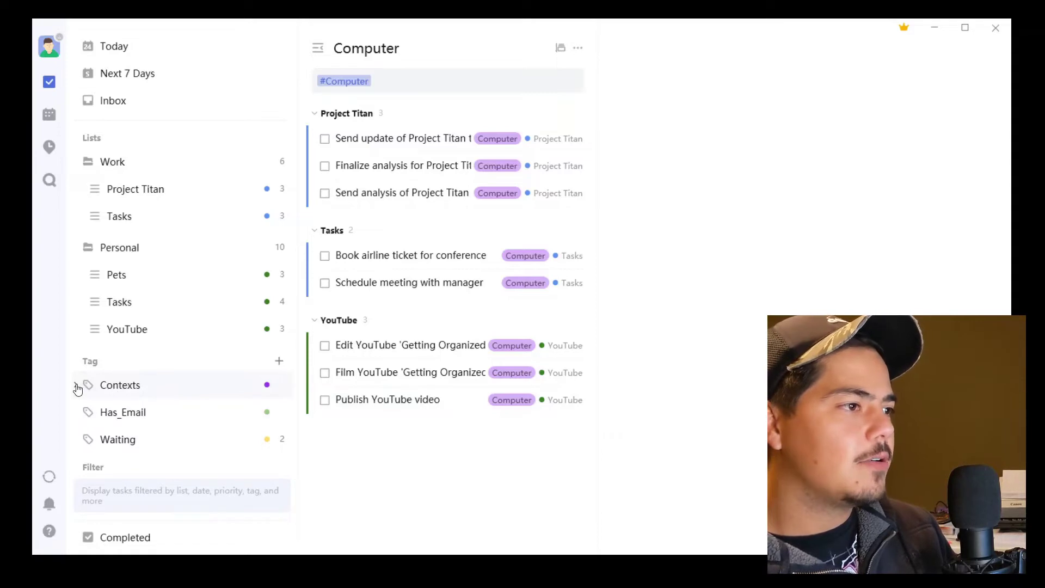
click(77, 385)
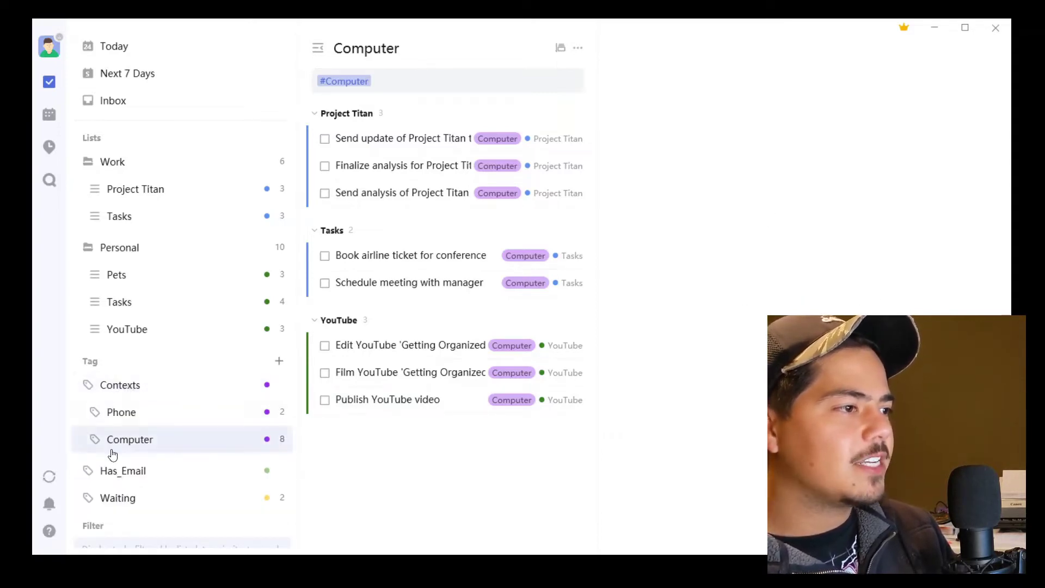
click(77, 386)
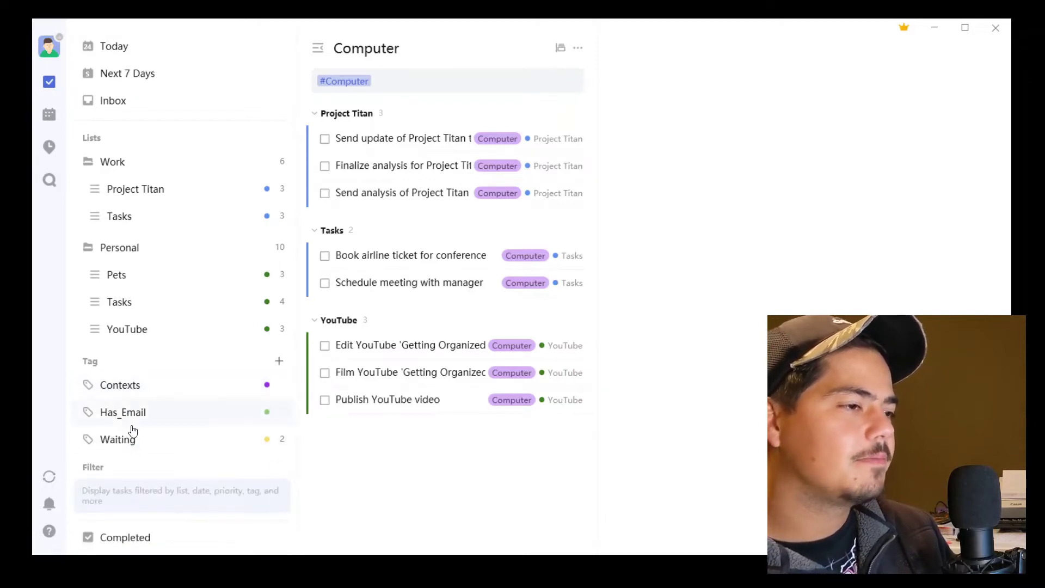